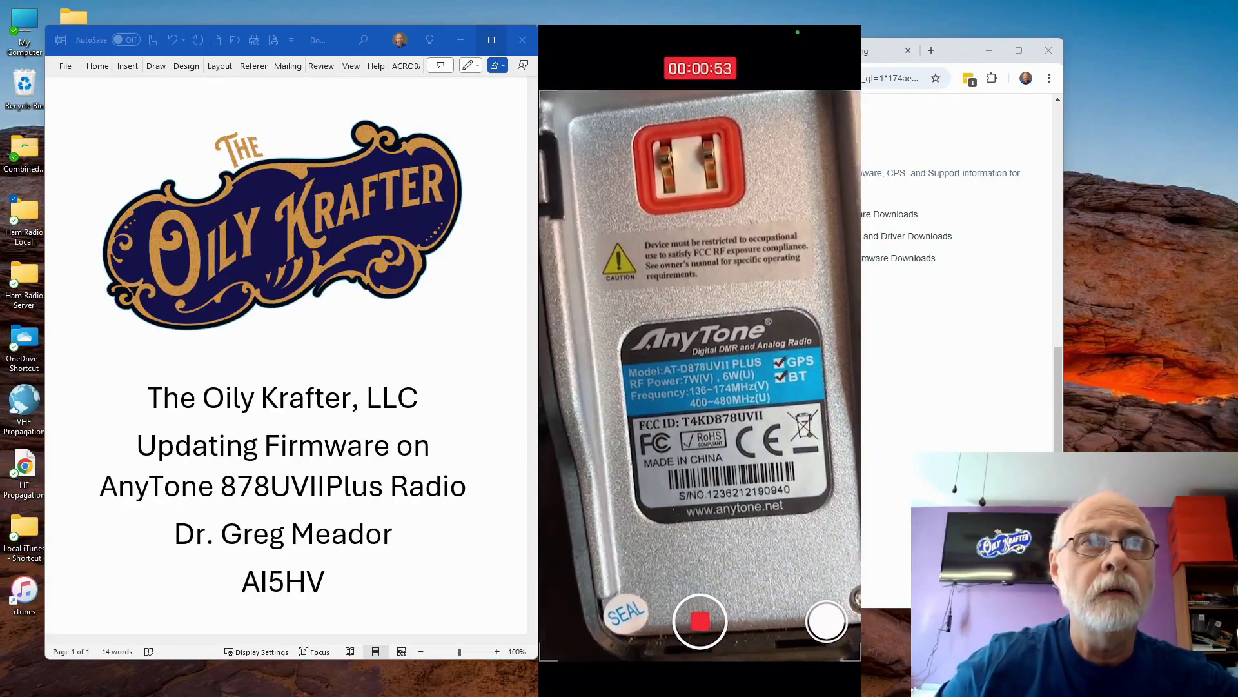
Step: Bring the D878UVII programming software windows, versions 3.01 and 3.04, onto the screen
{"action": "mouse_move", "coordinate": [750, 447]}
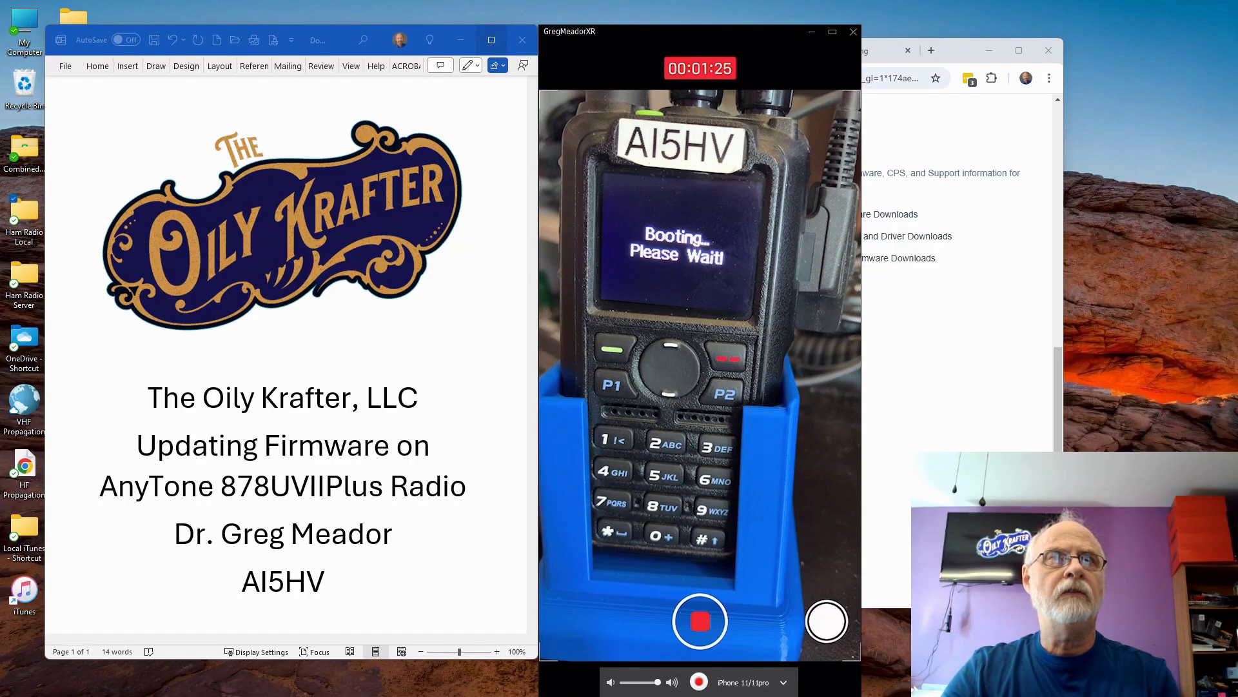
{"action": "mouse_move", "coordinate": [673, 681]}
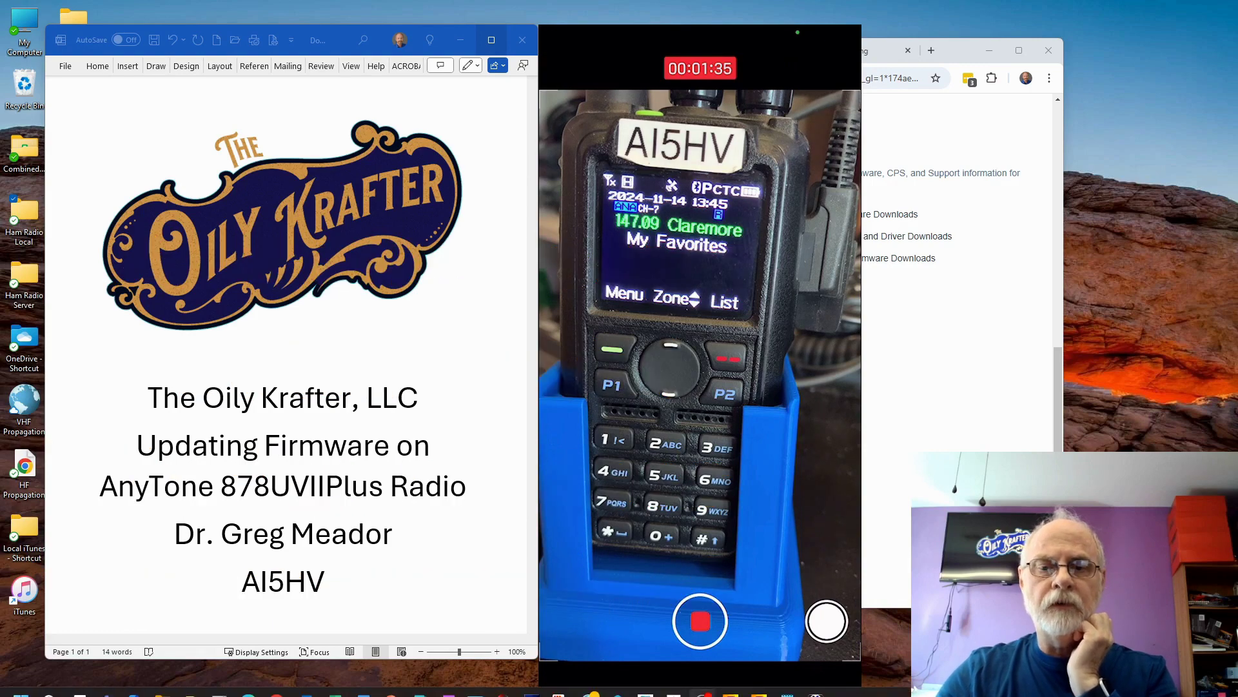
{"action": "mouse_move", "coordinate": [473, 680]}
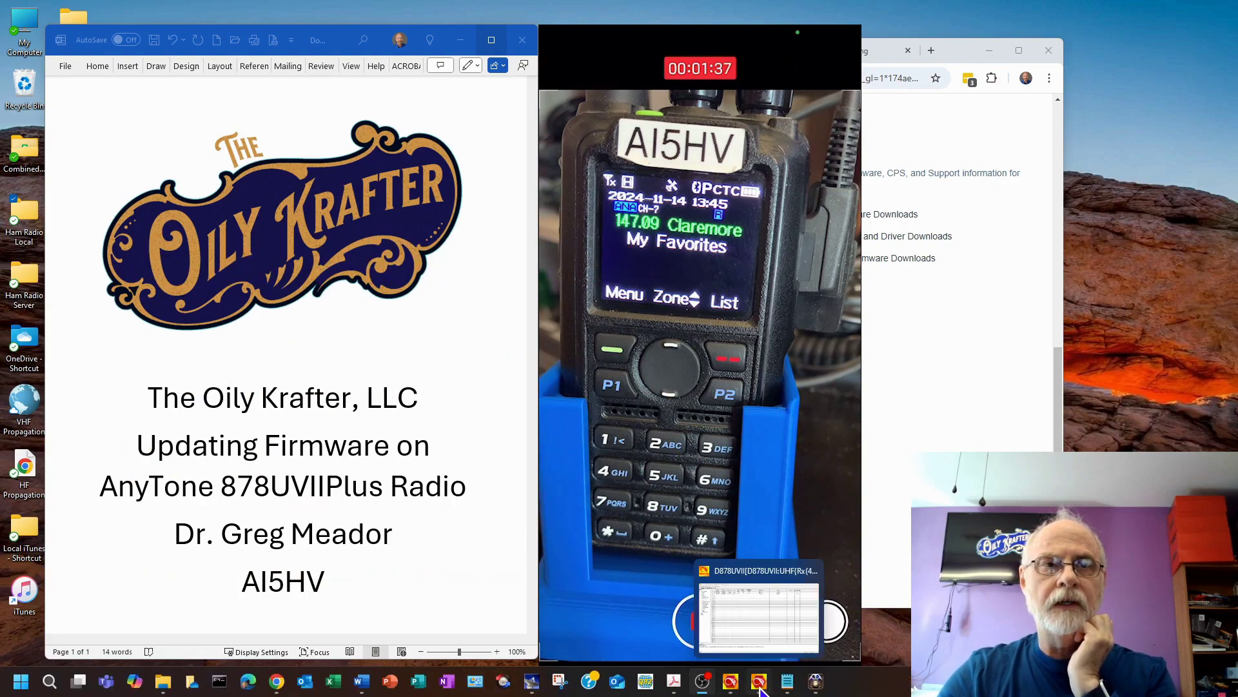
{"action": "left_click", "coordinate": [732, 683]}
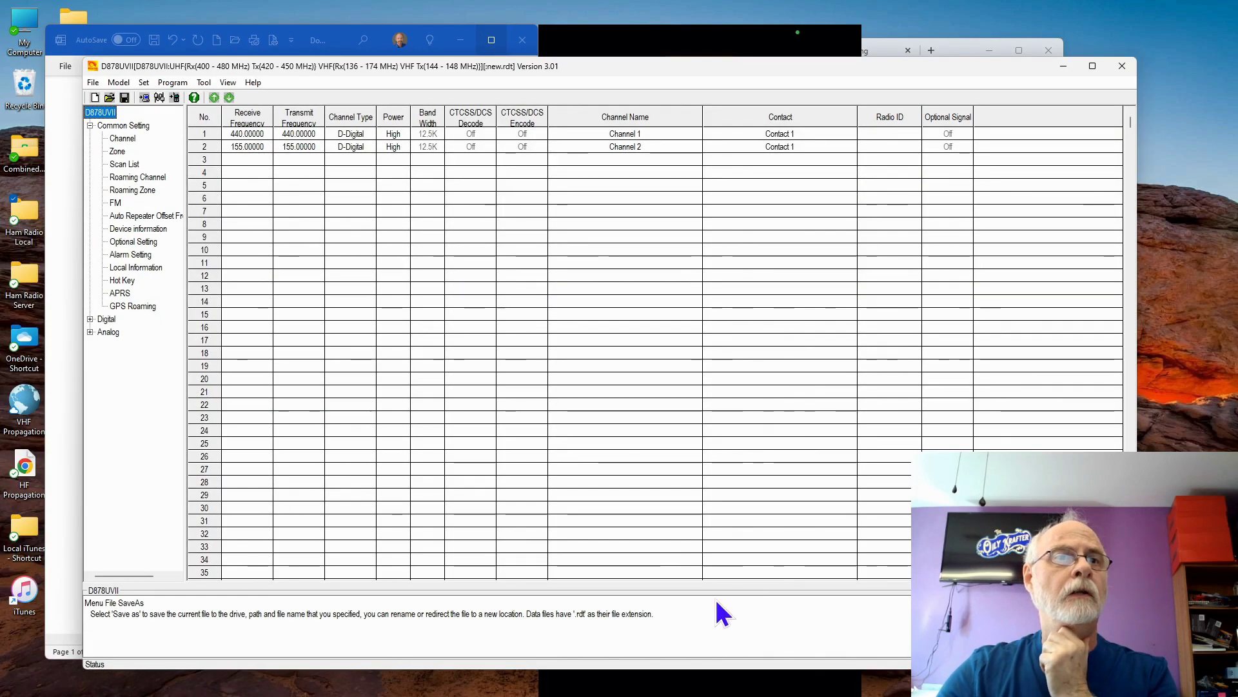
{"action": "left_click", "coordinate": [731, 684]}
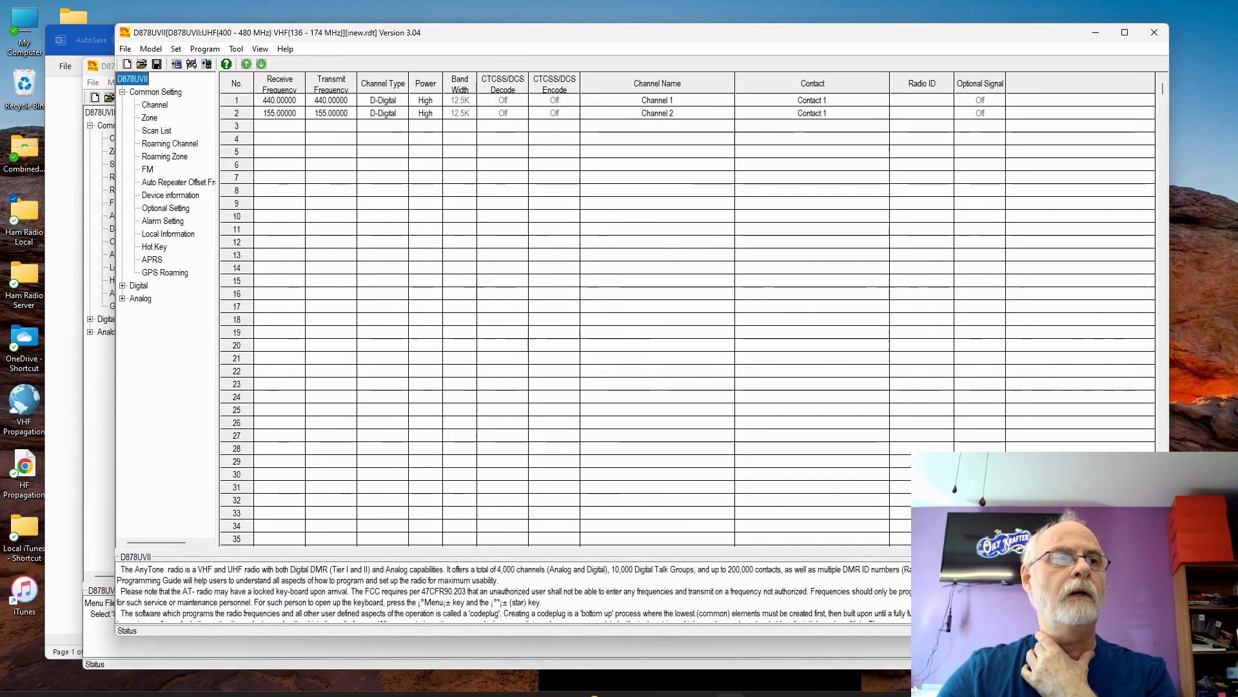
Step: Switch to Chrome, return to the BridgeCom Systems home page, close the Bing tab and open the site's support Help Center
{"action": "left_click", "coordinate": [277, 684]}
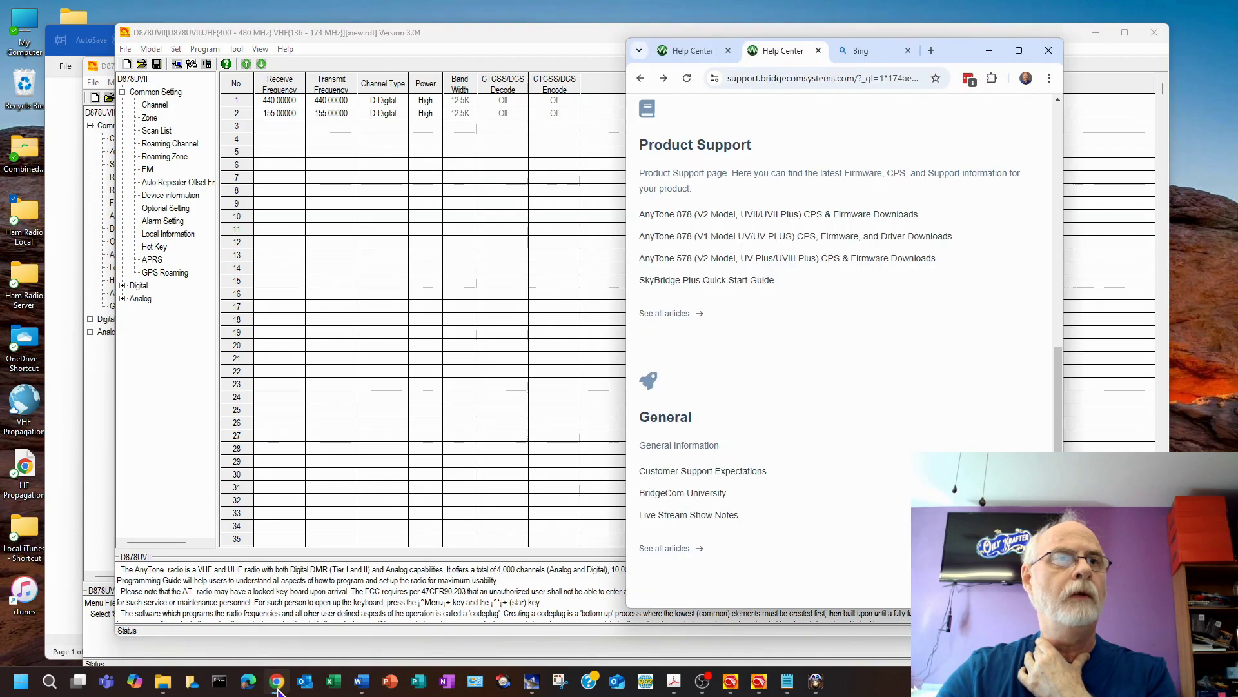
{"action": "scroll", "coordinate": [864, 284], "scroll_direction": "up", "scroll_amount": 10}
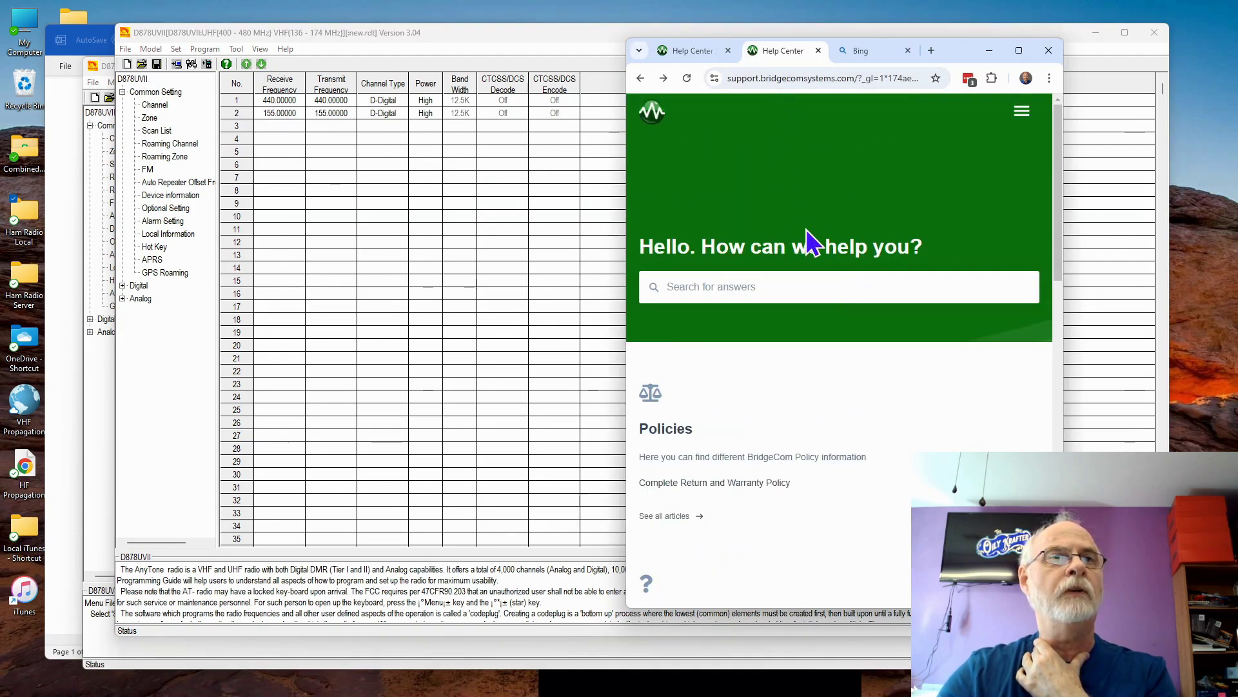
{"action": "left_click", "coordinate": [641, 78]}
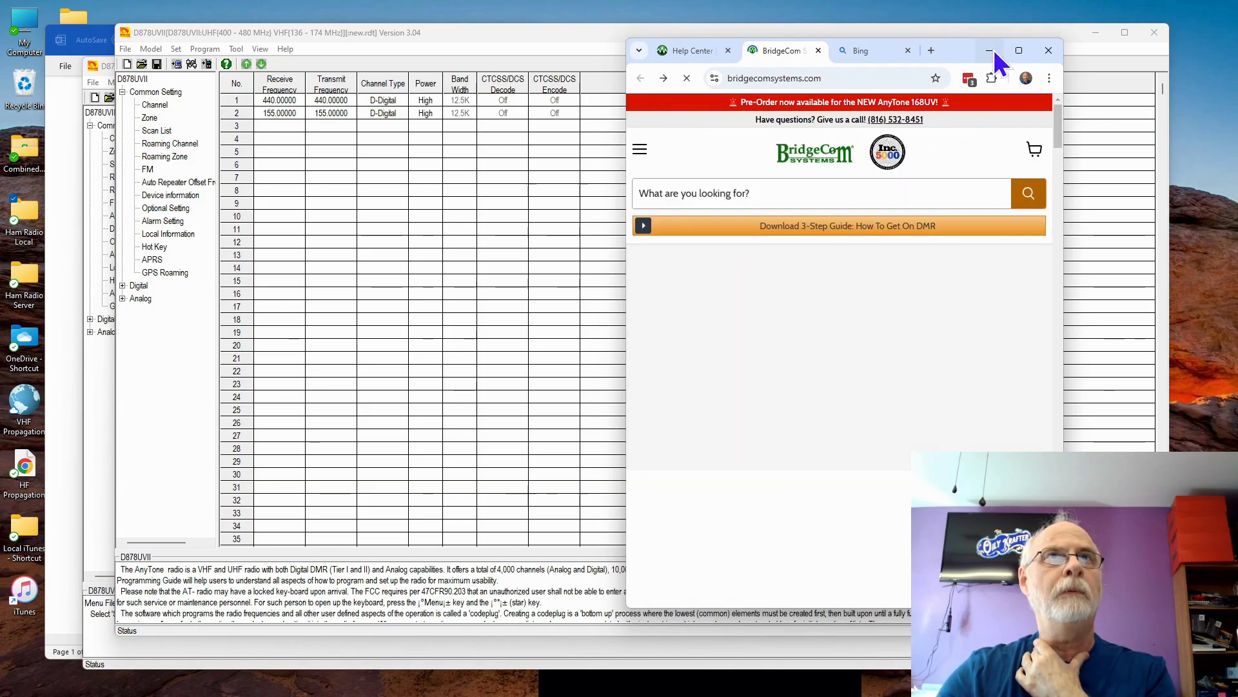
{"action": "left_click", "coordinate": [1020, 49]}
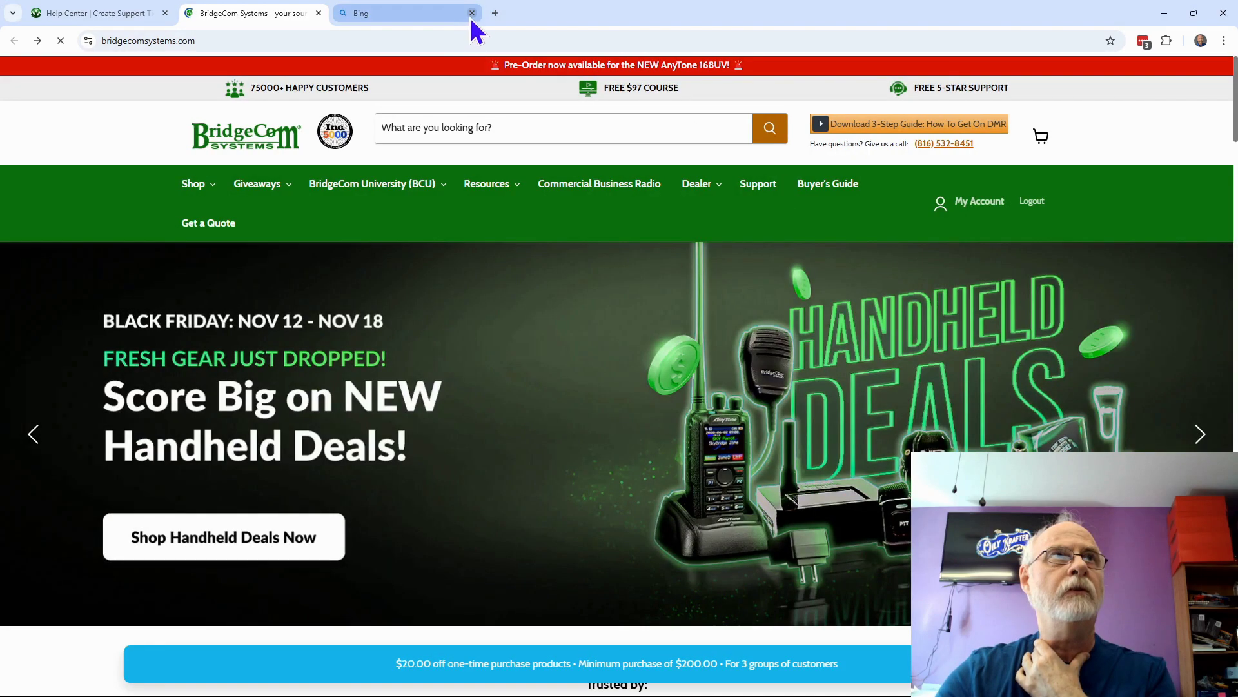
{"action": "left_click", "coordinate": [472, 13]}
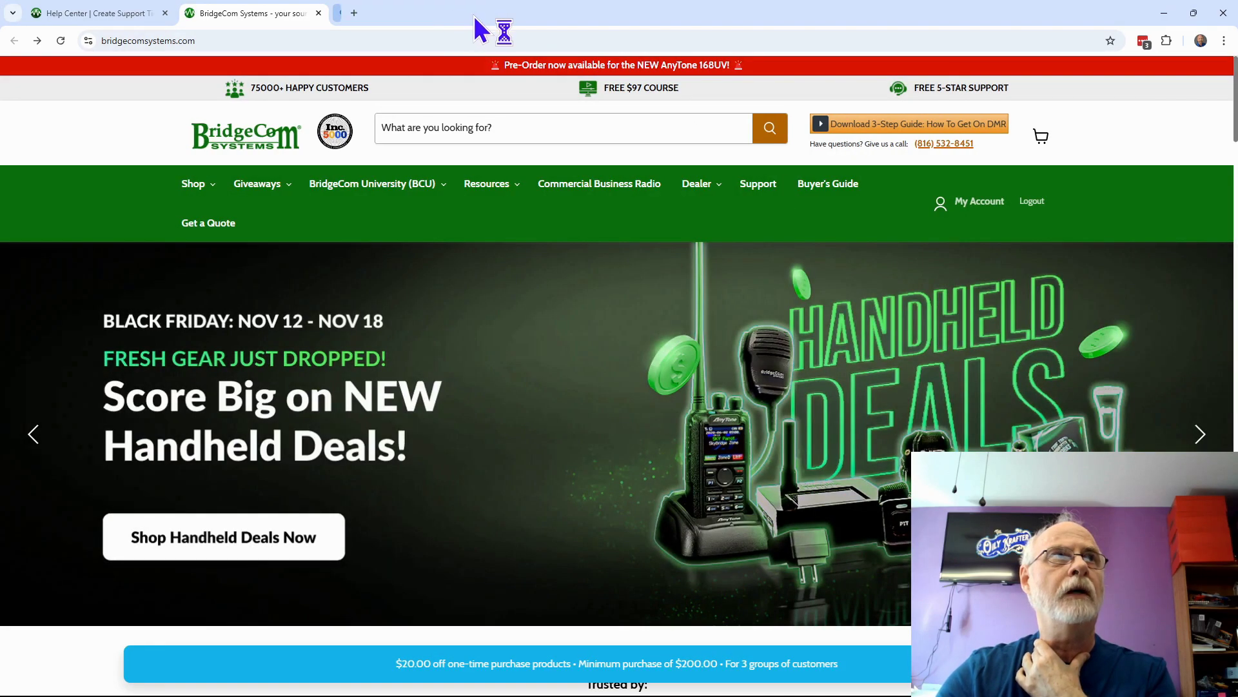
{"action": "left_click", "coordinate": [767, 186]}
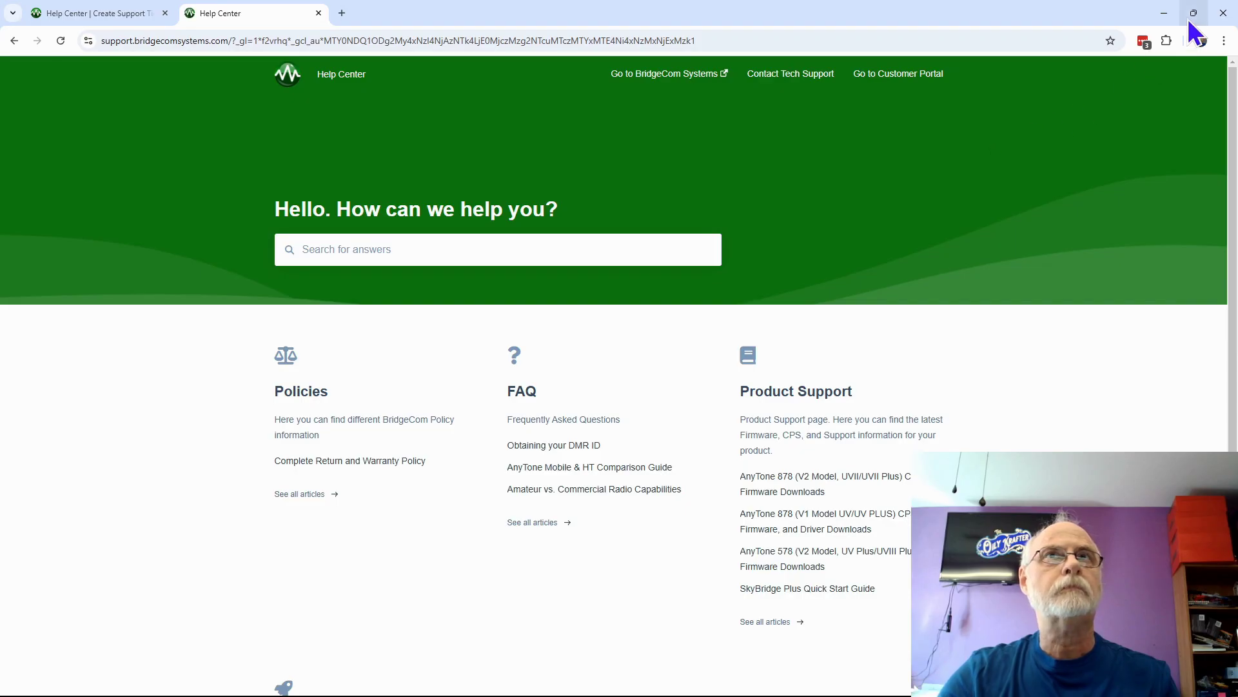
Step: Open the AnyTone 878 (V2 Model, UVII/UVII Plus) CPS & Firmware Downloads page and check the current version listed
{"action": "left_click", "coordinate": [1190, 16]}
{"action": "scroll", "coordinate": [871, 387], "scroll_direction": "down", "scroll_amount": 12}
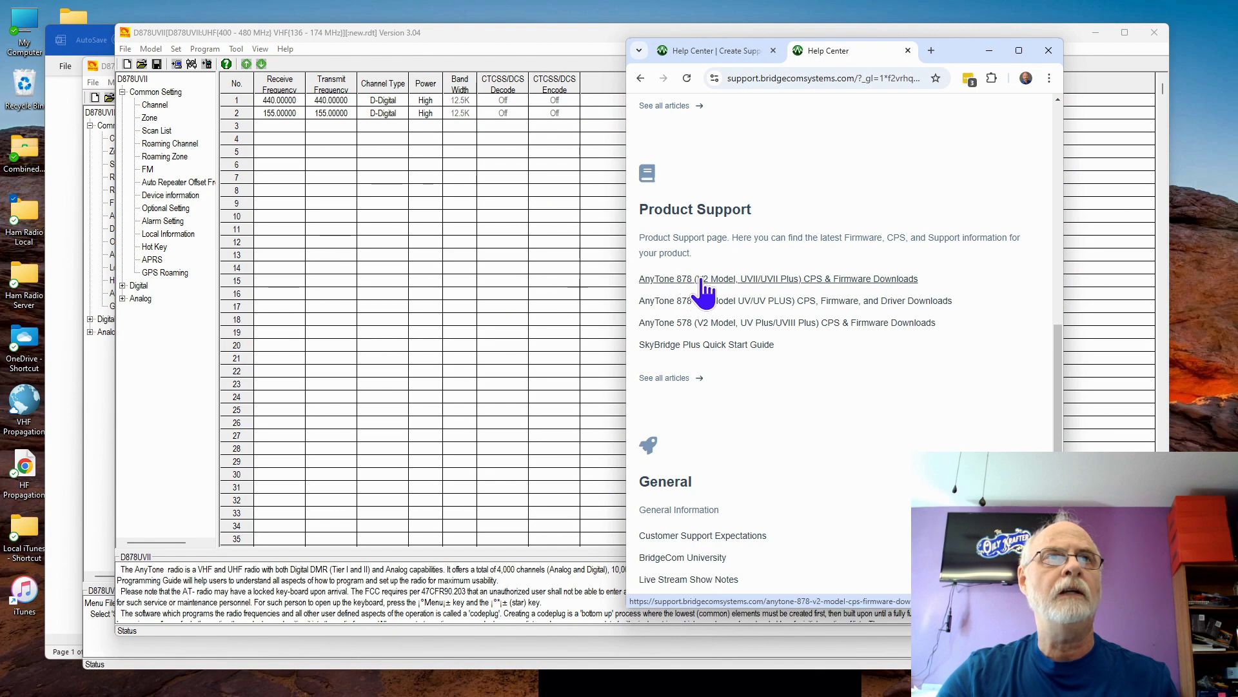
{"action": "left_click", "coordinate": [816, 284]}
{"action": "scroll", "coordinate": [953, 331], "scroll_direction": "down", "scroll_amount": 2}
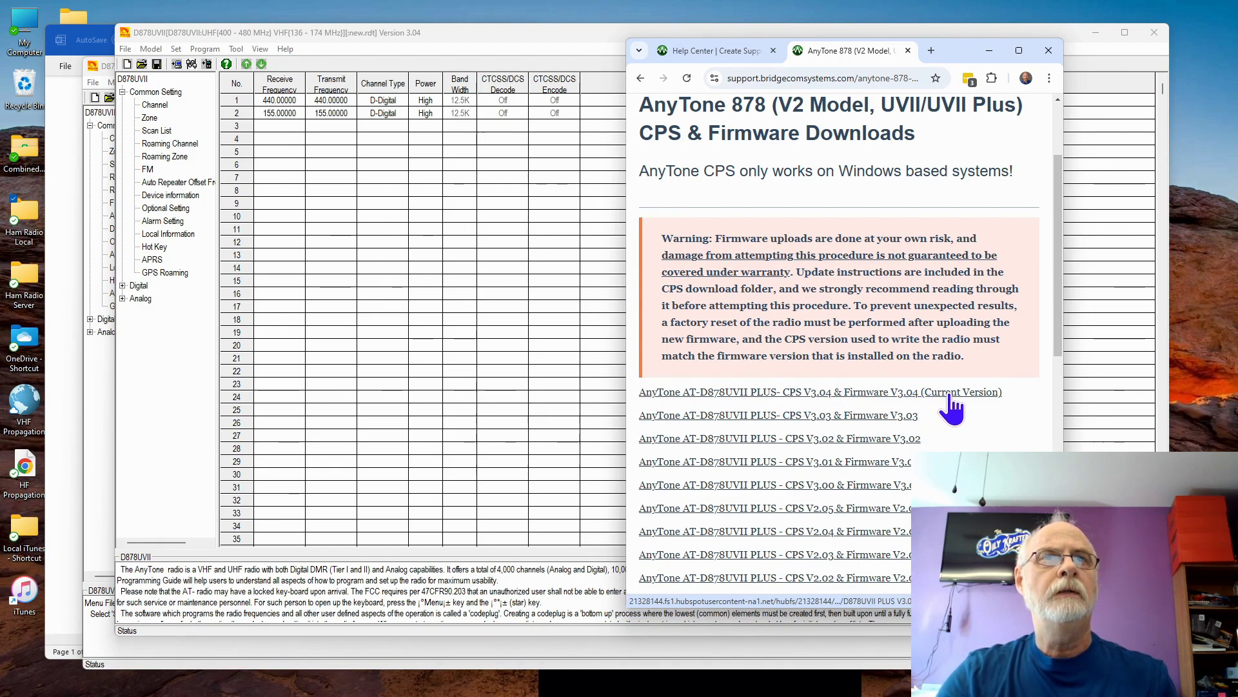
{"action": "left_click", "coordinate": [987, 52]}
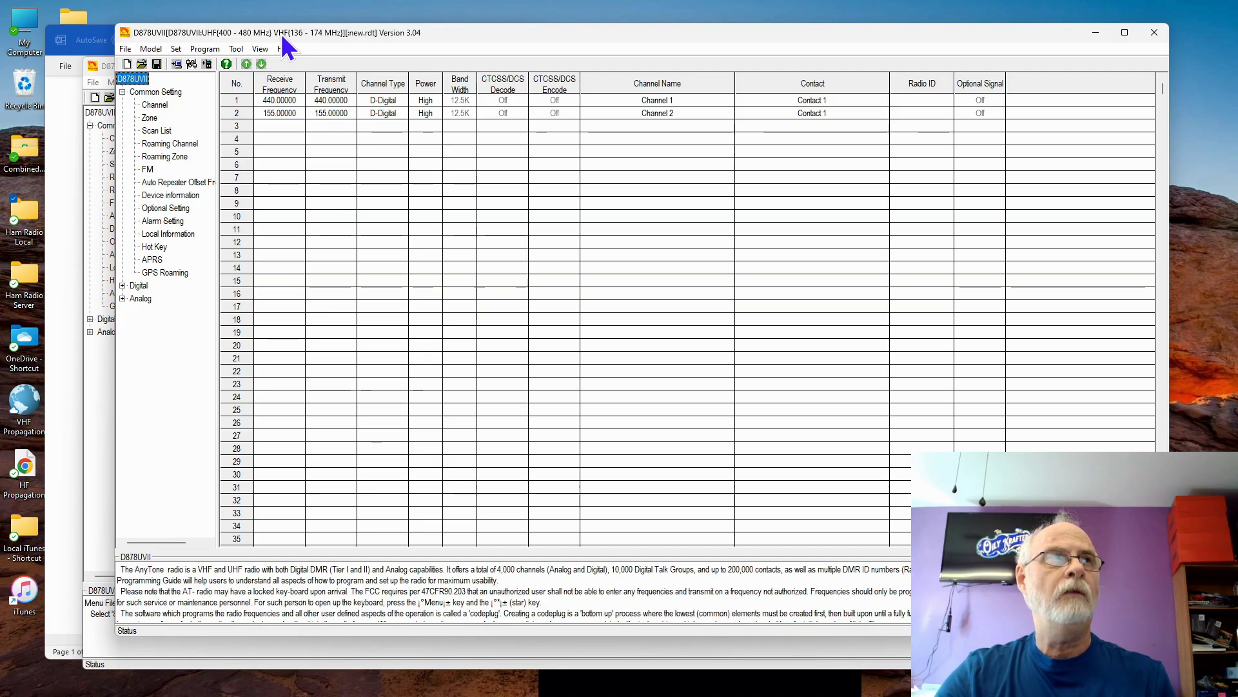
Step: Set the communication port to the listed COM port in the version 3.04 programming software
{"action": "left_click", "coordinate": [180, 49]}
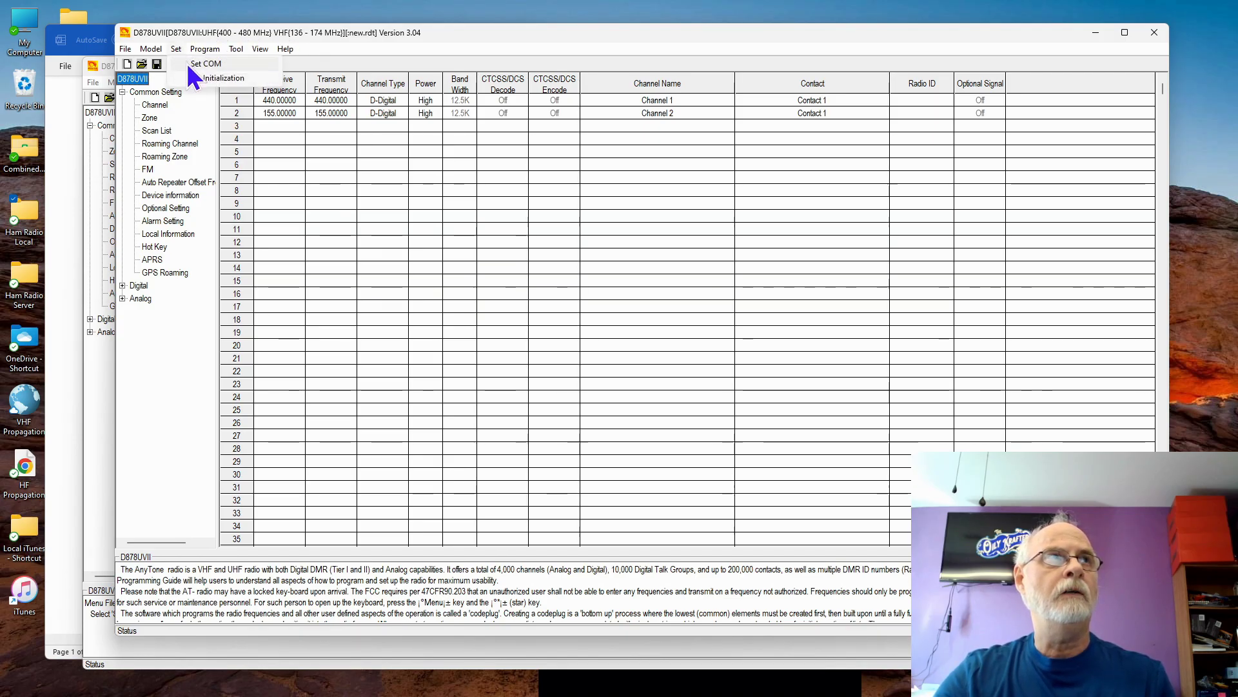
{"action": "left_click", "coordinate": [192, 71]}
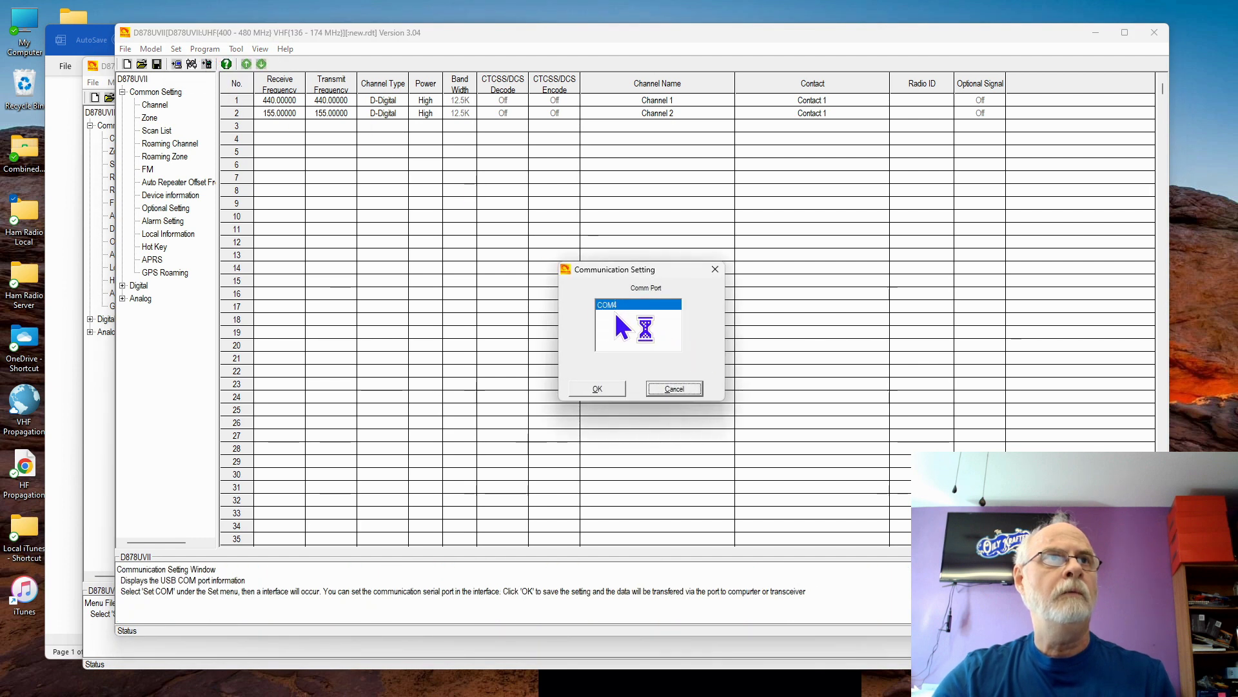
{"action": "left_click", "coordinate": [604, 389]}
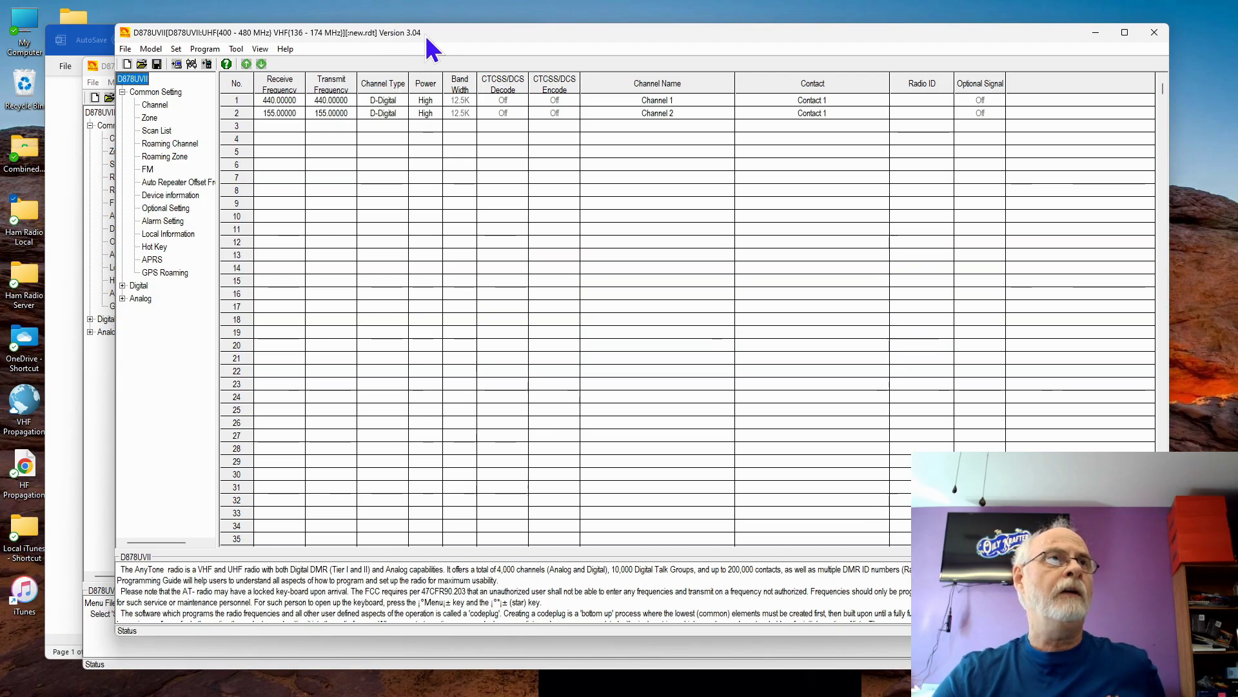
Step: Try to read the radio's Other Data, without the Digital Contact List, into the version 3.04 software
{"action": "left_click", "coordinate": [180, 50]}
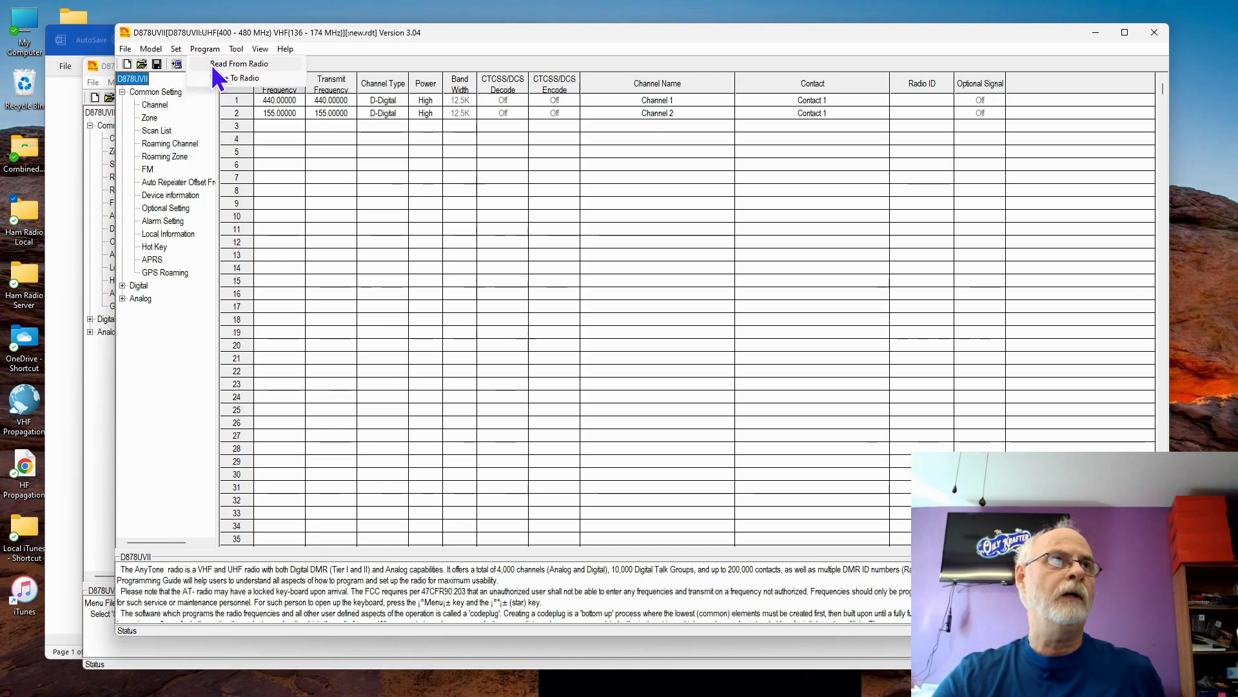
{"action": "left_click", "coordinate": [213, 64]}
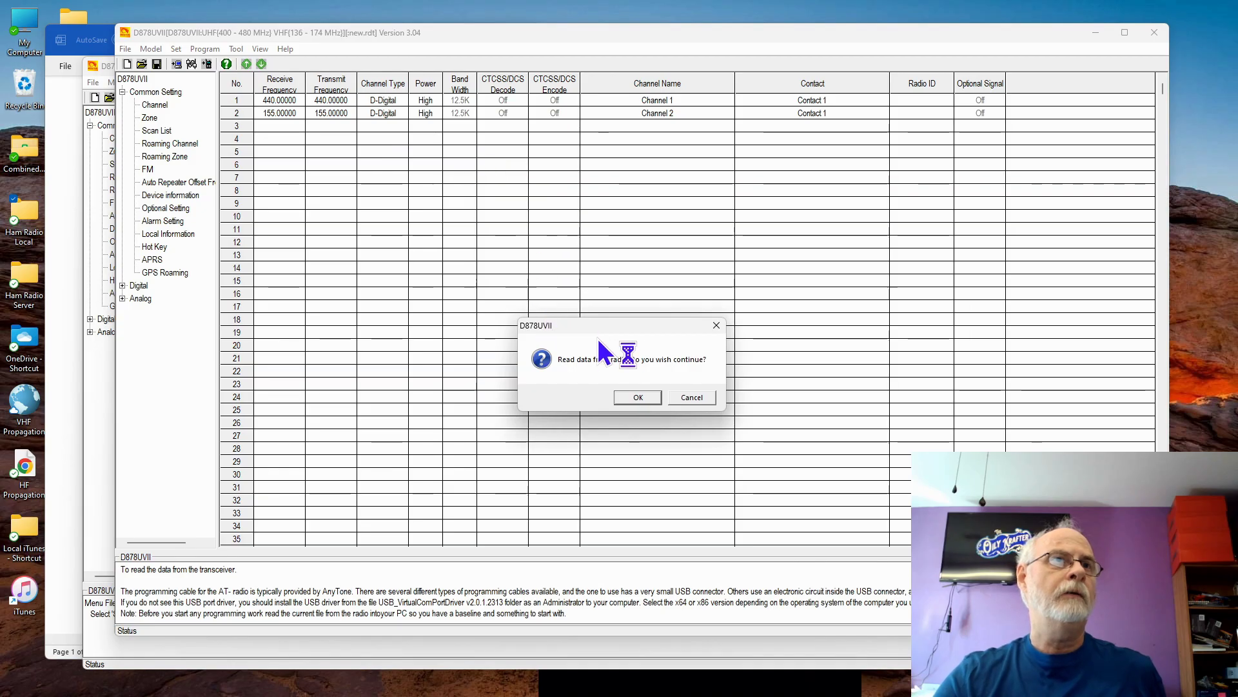
{"action": "left_click", "coordinate": [645, 397]}
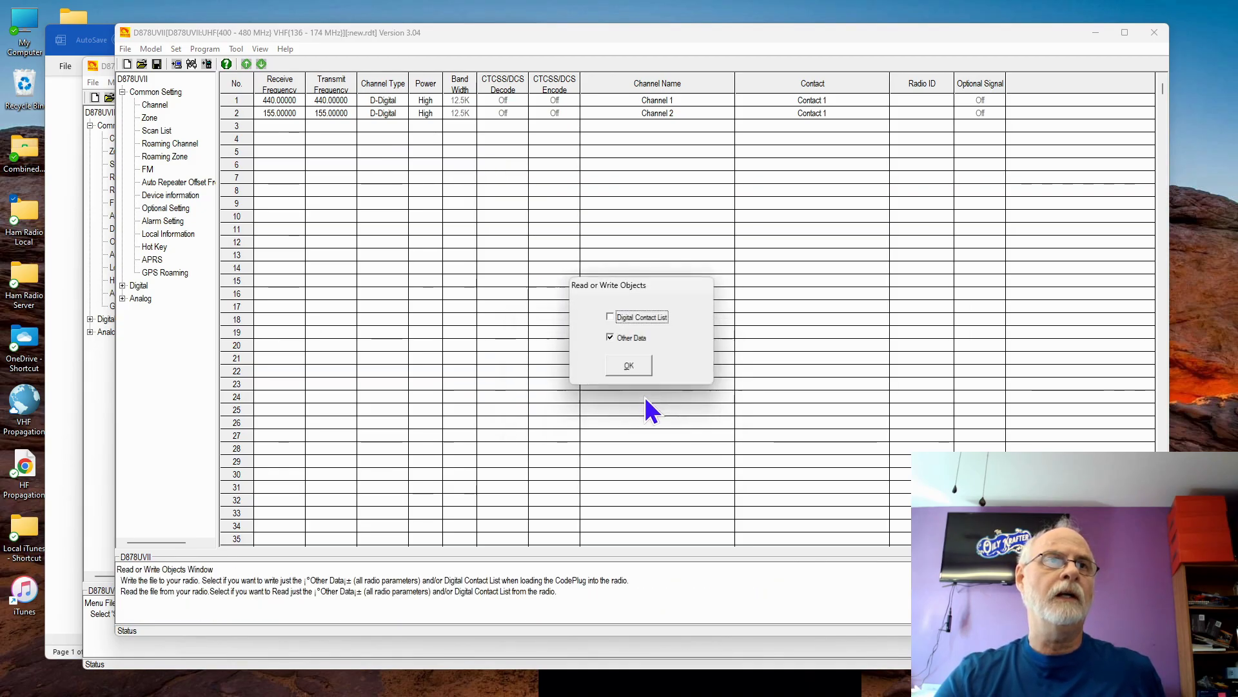
{"action": "left_click", "coordinate": [629, 365]}
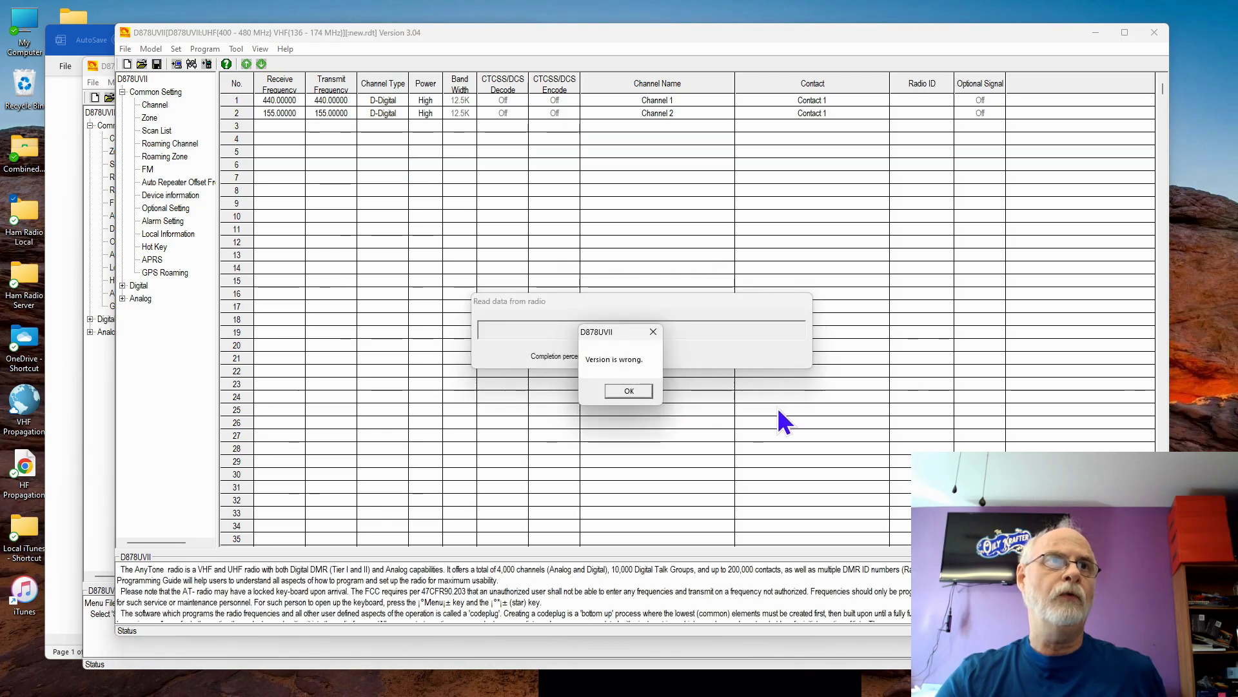
{"action": "left_click", "coordinate": [634, 392]}
{"action": "left_click", "coordinate": [629, 391]}
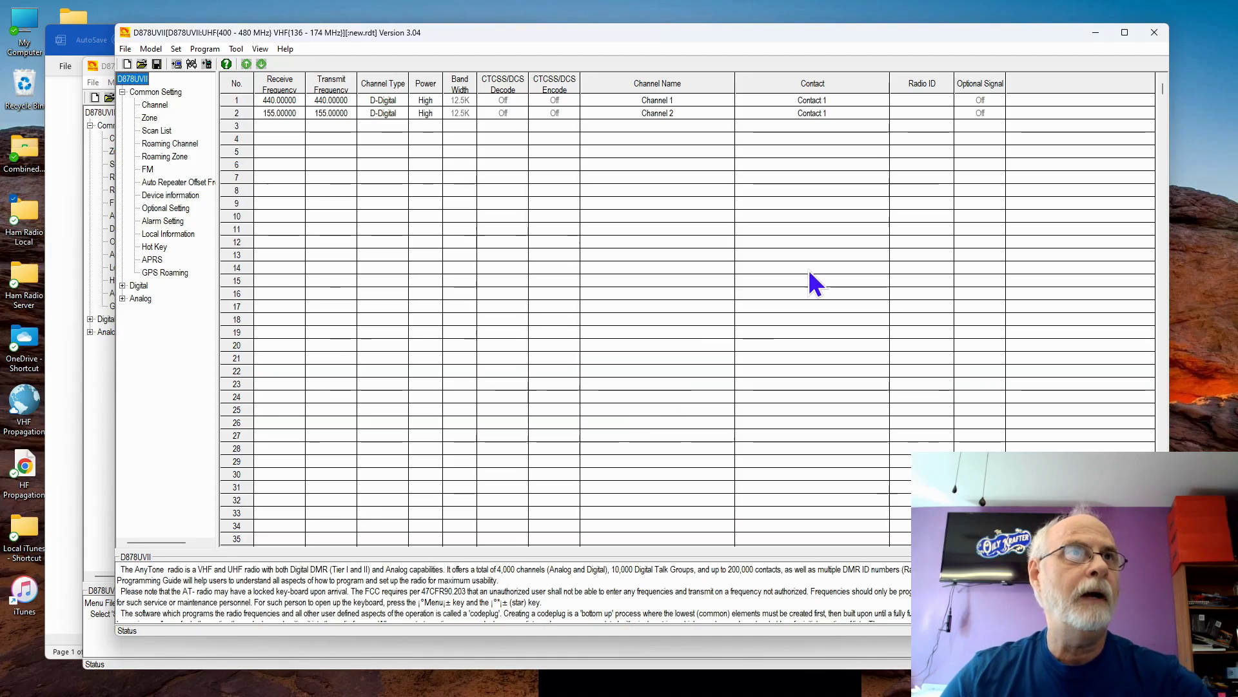
Step: Switch to the version 3.01 programming software and set its communication port to the listed COM port
{"action": "left_click", "coordinate": [1097, 32]}
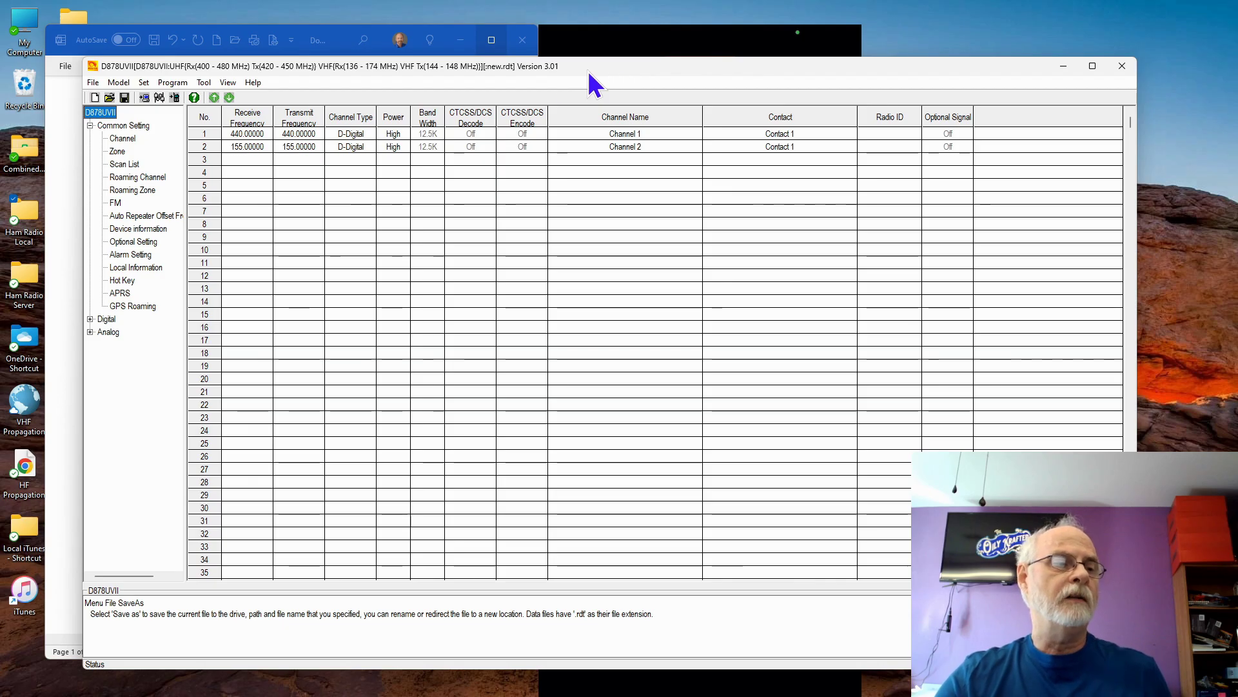
{"action": "left_click", "coordinate": [143, 82]}
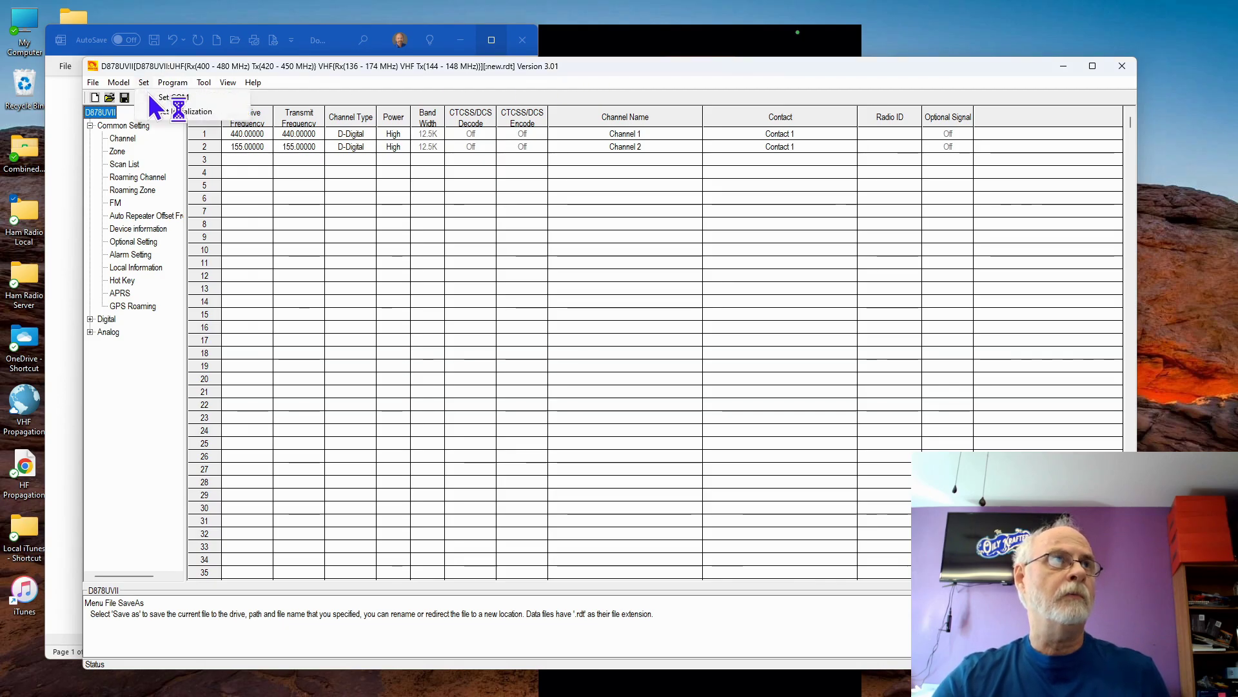
{"action": "left_click", "coordinate": [165, 96]}
{"action": "left_click", "coordinate": [610, 338]}
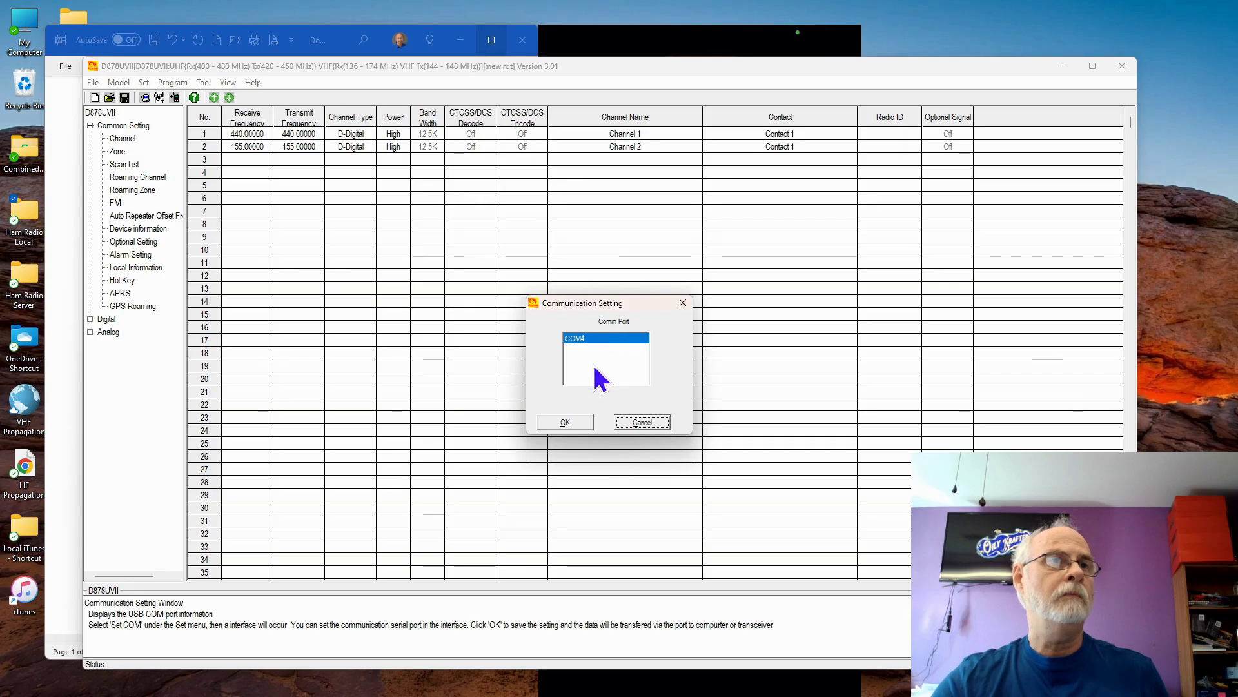
{"action": "left_click", "coordinate": [565, 422]}
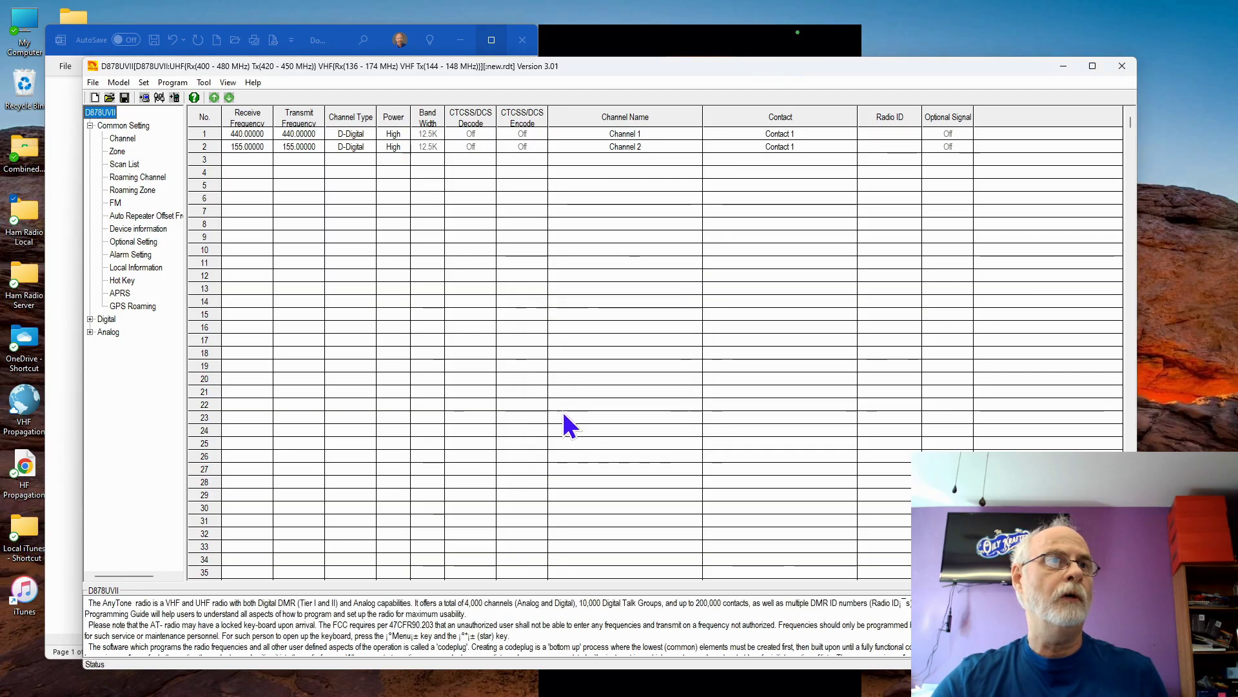
Step: Read the radio's Other Data into the version 3.01 software, discarding the current content and leaving out the Digital Contact List
{"action": "left_click", "coordinate": [172, 83]}
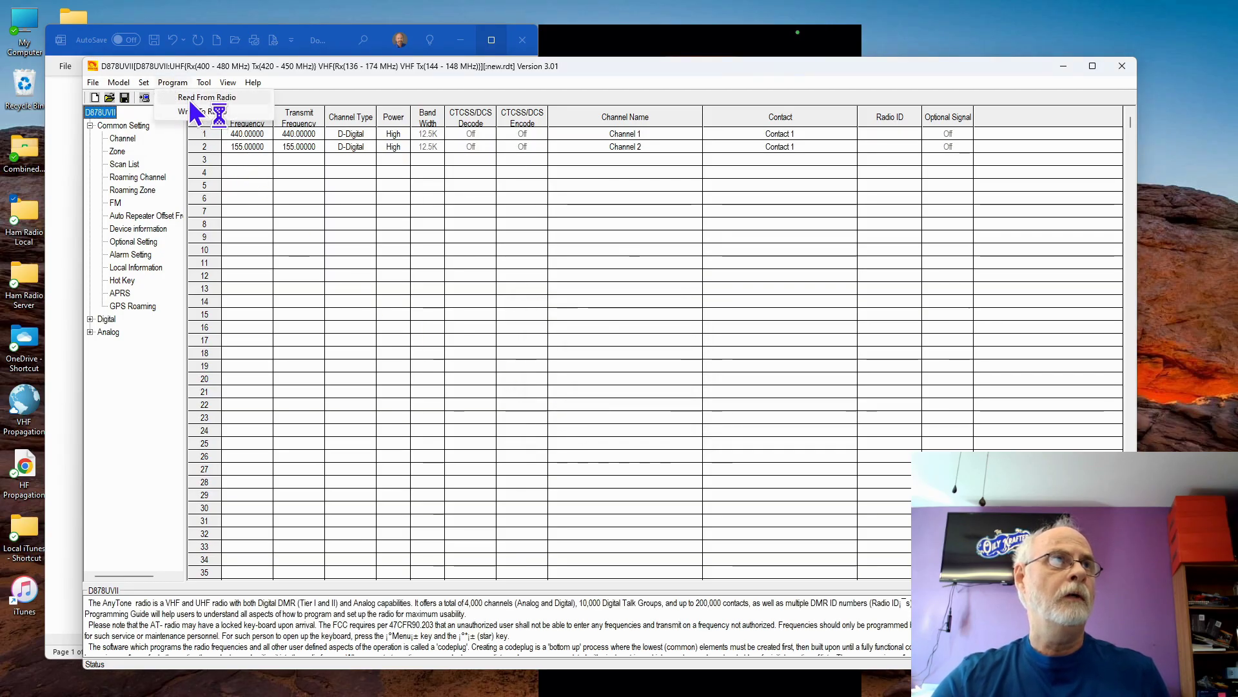
{"action": "left_click", "coordinate": [190, 98]}
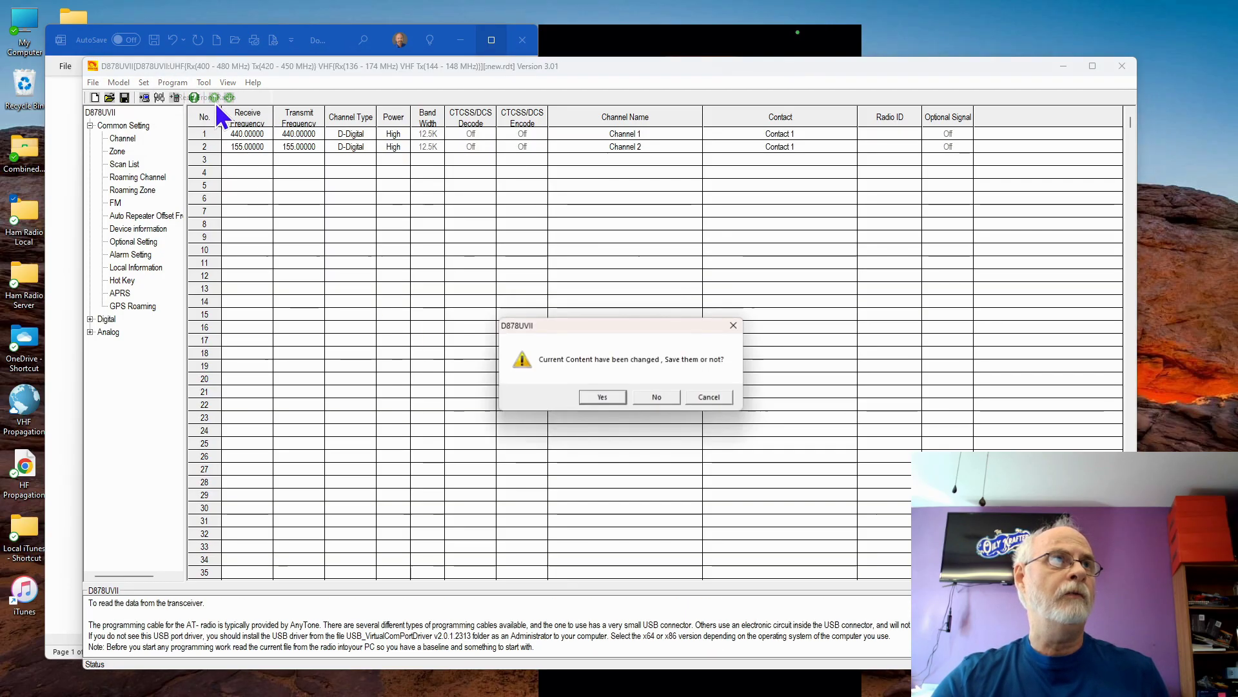
{"action": "left_click", "coordinate": [660, 396]}
{"action": "left_click", "coordinate": [645, 400]}
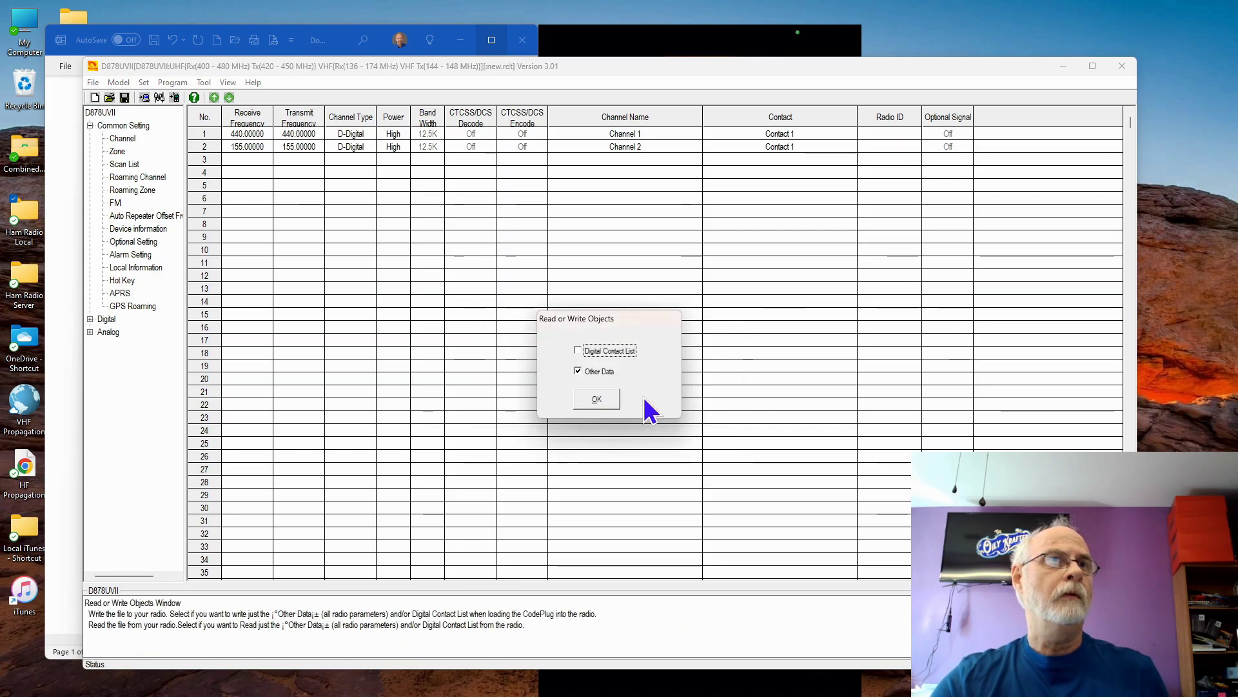
{"action": "left_click", "coordinate": [606, 401]}
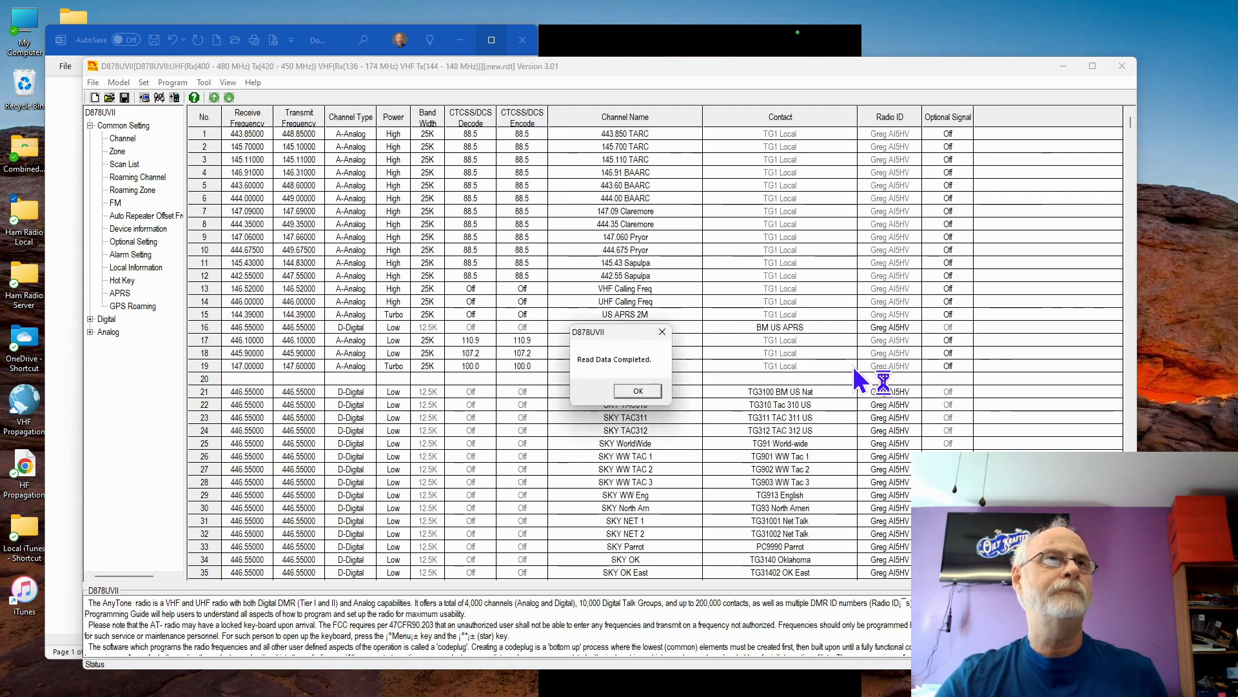
{"action": "left_click", "coordinate": [626, 389]}
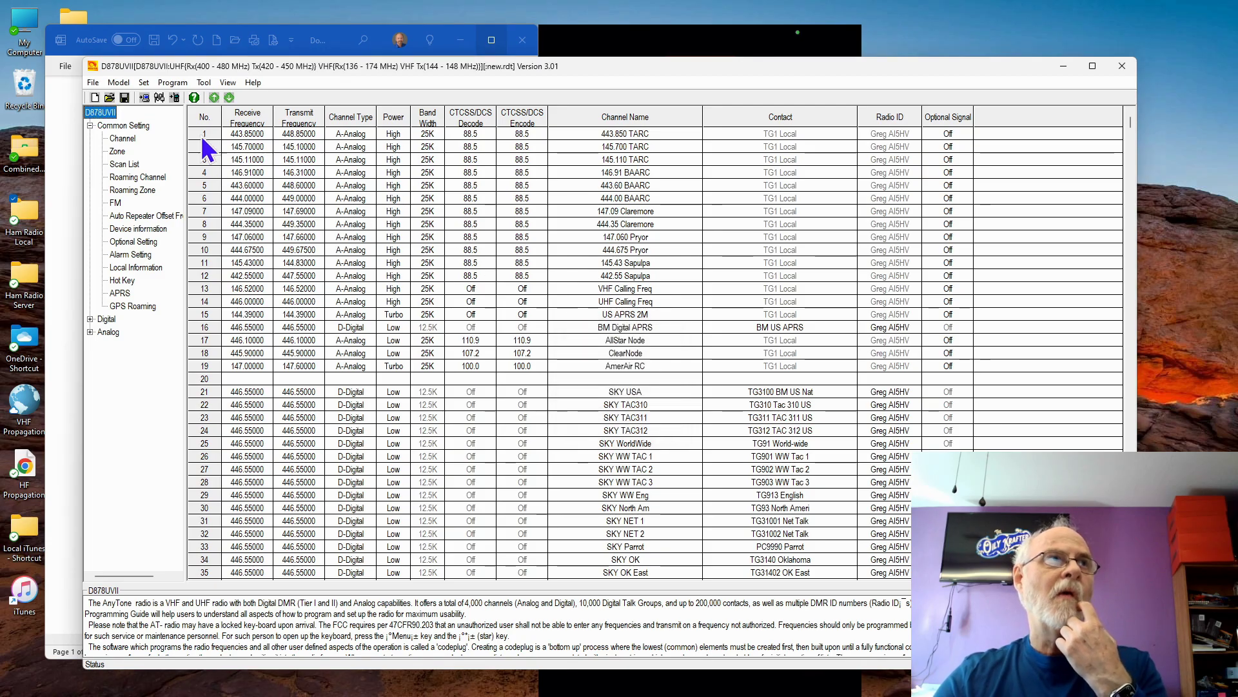
Step: Start saving the codeplug under a new name, and create and open a folder called 878UVIIPlus inside Radio-Configs
{"action": "left_click", "coordinate": [91, 82]}
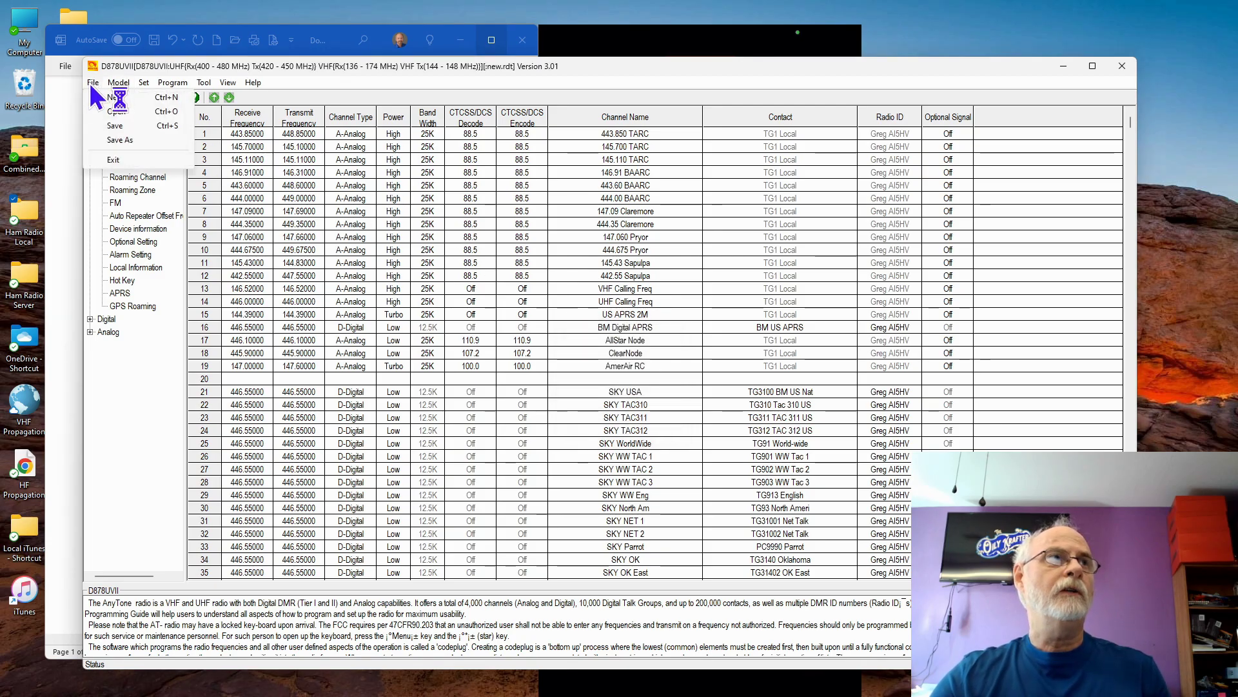
{"action": "left_click", "coordinate": [120, 140]}
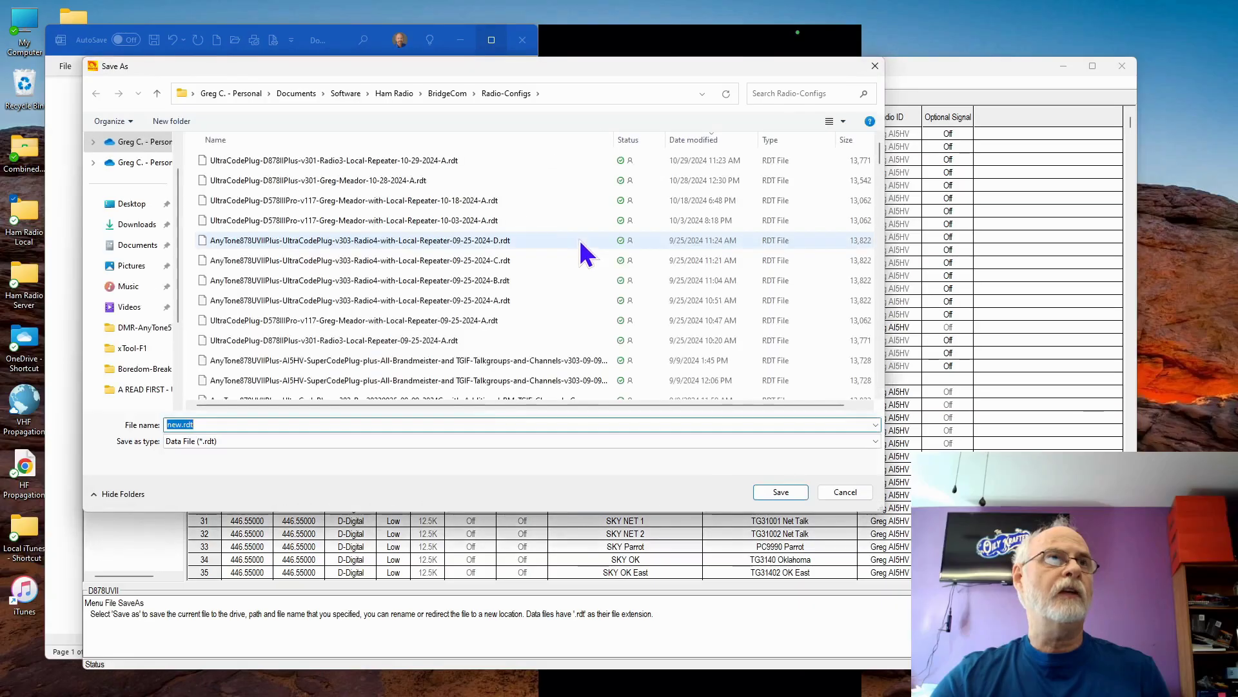
{"action": "left_click_drag", "start_coordinate": [610, 81], "coordinate": [722, 113]}
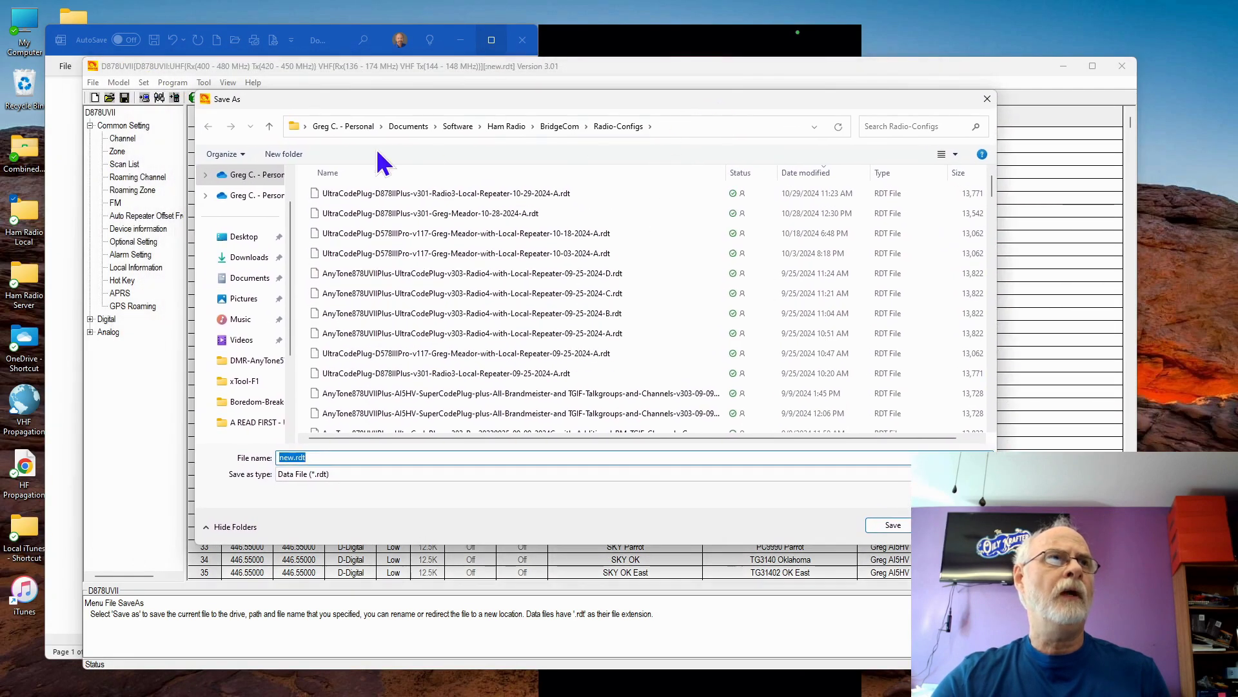
{"action": "left_click", "coordinate": [288, 155]}
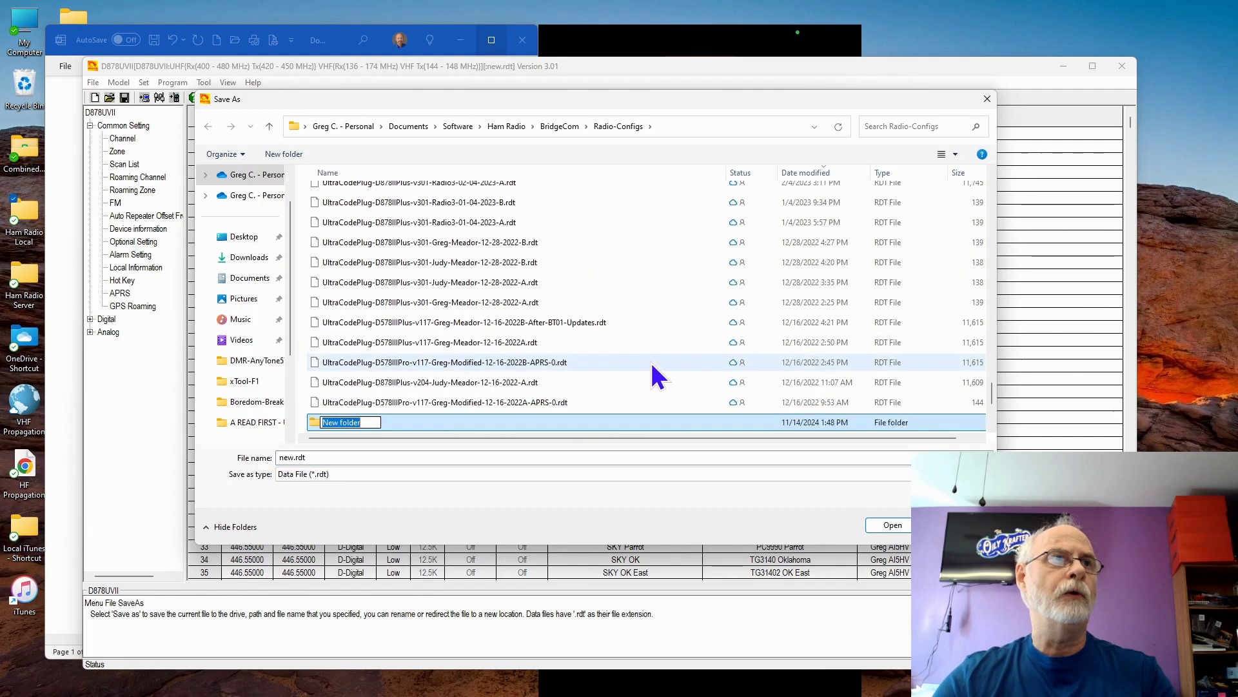
{"action": "key", "text": "Caps_Lock"}
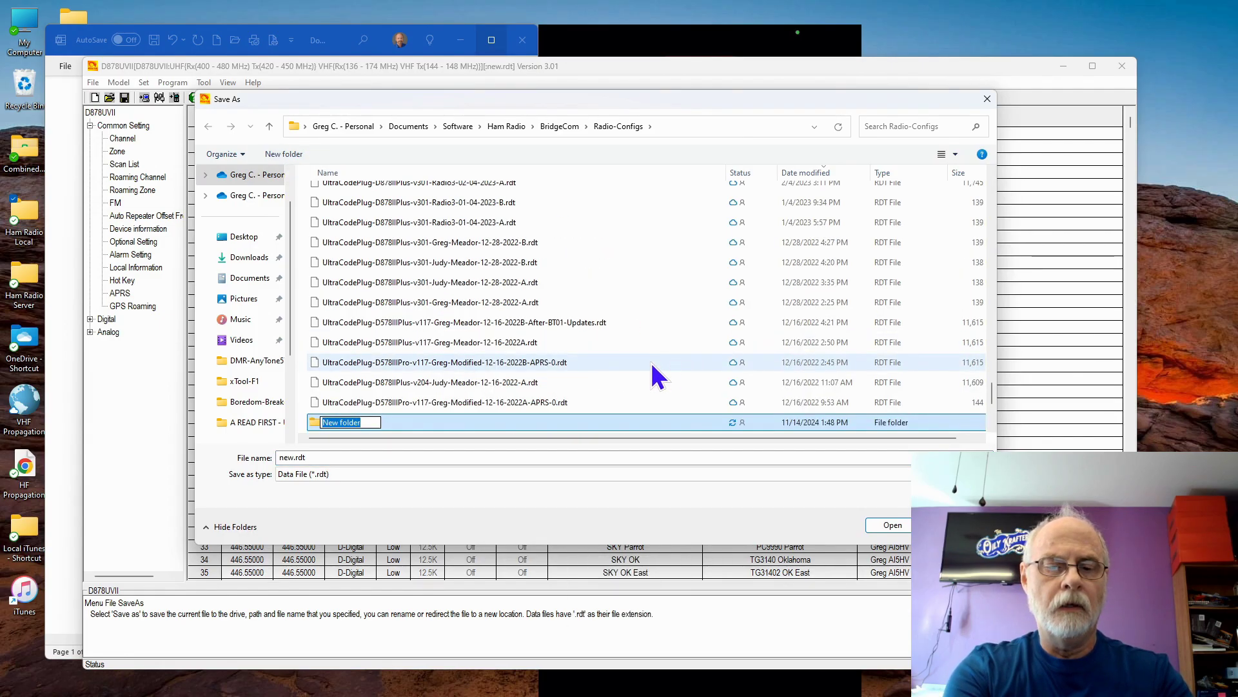
{"action": "type", "text": "B"}
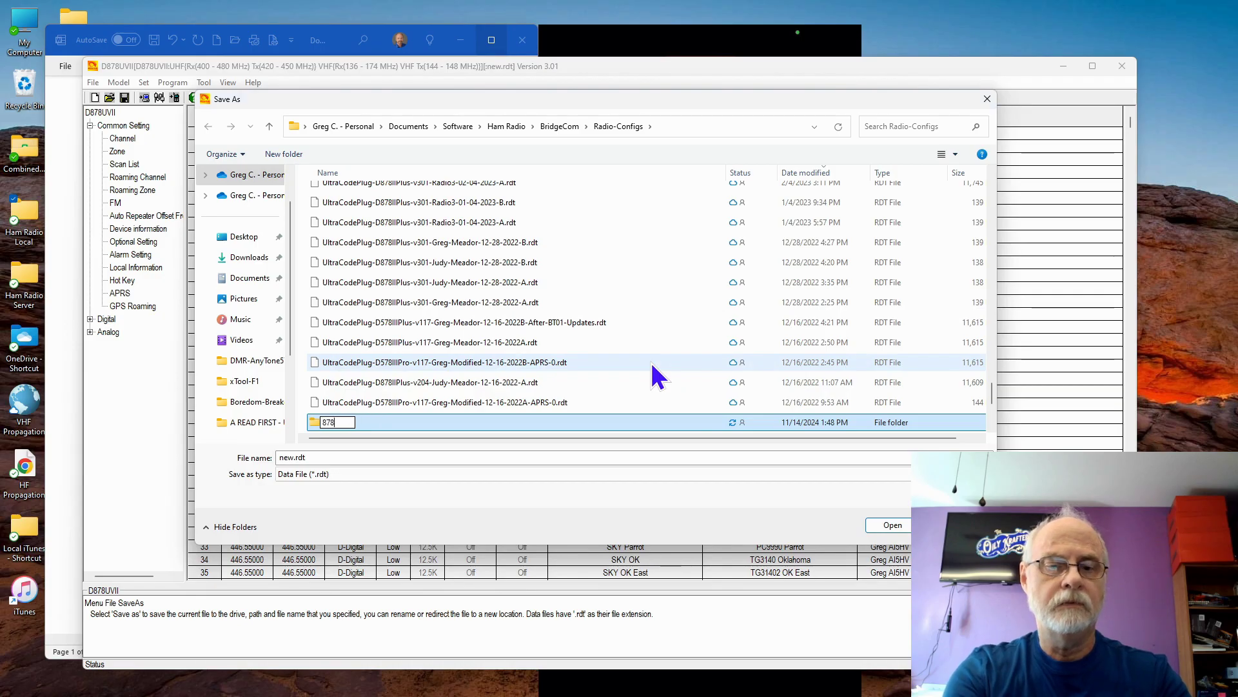
{"action": "type", "text": "78u"}
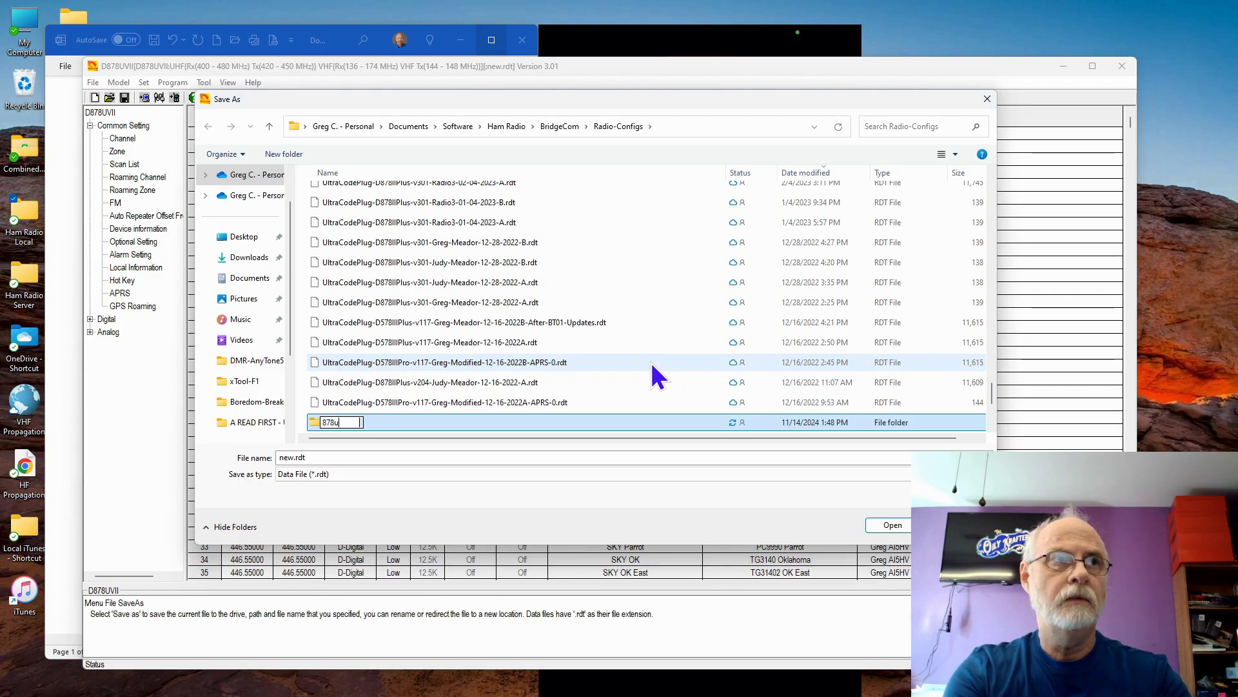
{"action": "type", "text": "UV"}
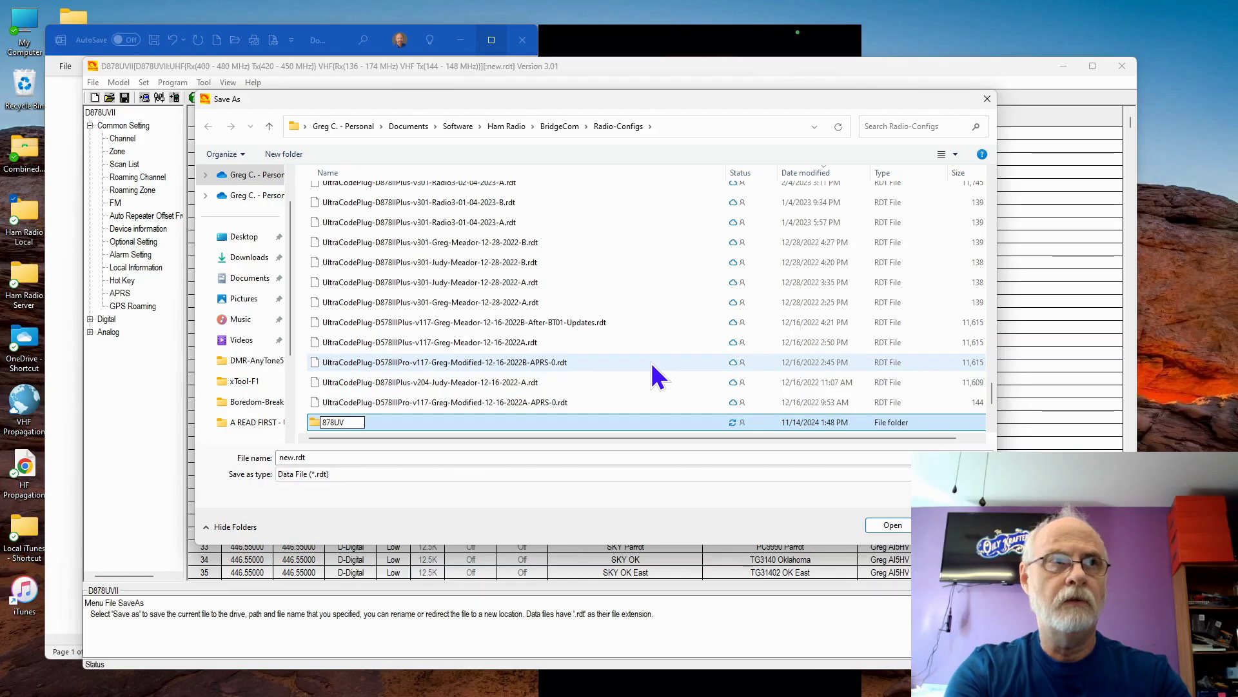
{"action": "type", "text": "IIpLUS"}
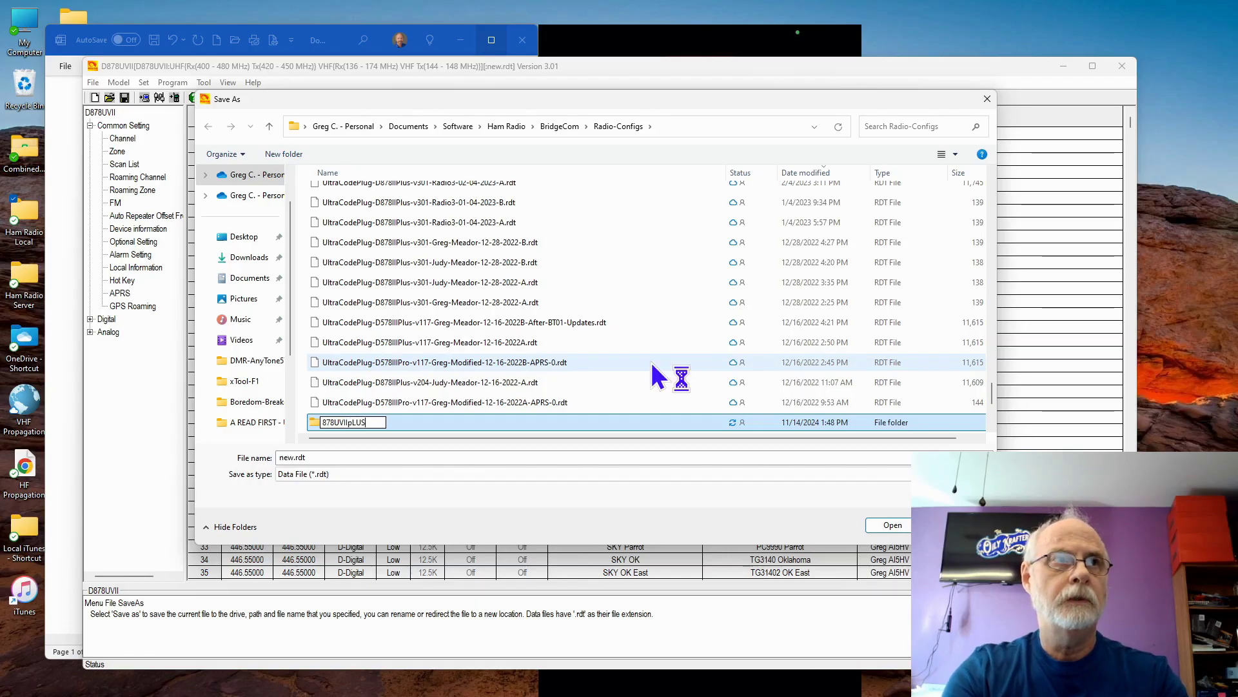
{"action": "key", "text": "BackSpace"}
{"action": "key", "text": "BackSpace"}
{"action": "key", "text": "BackSpace"}
{"action": "key", "text": "BackSpace"}
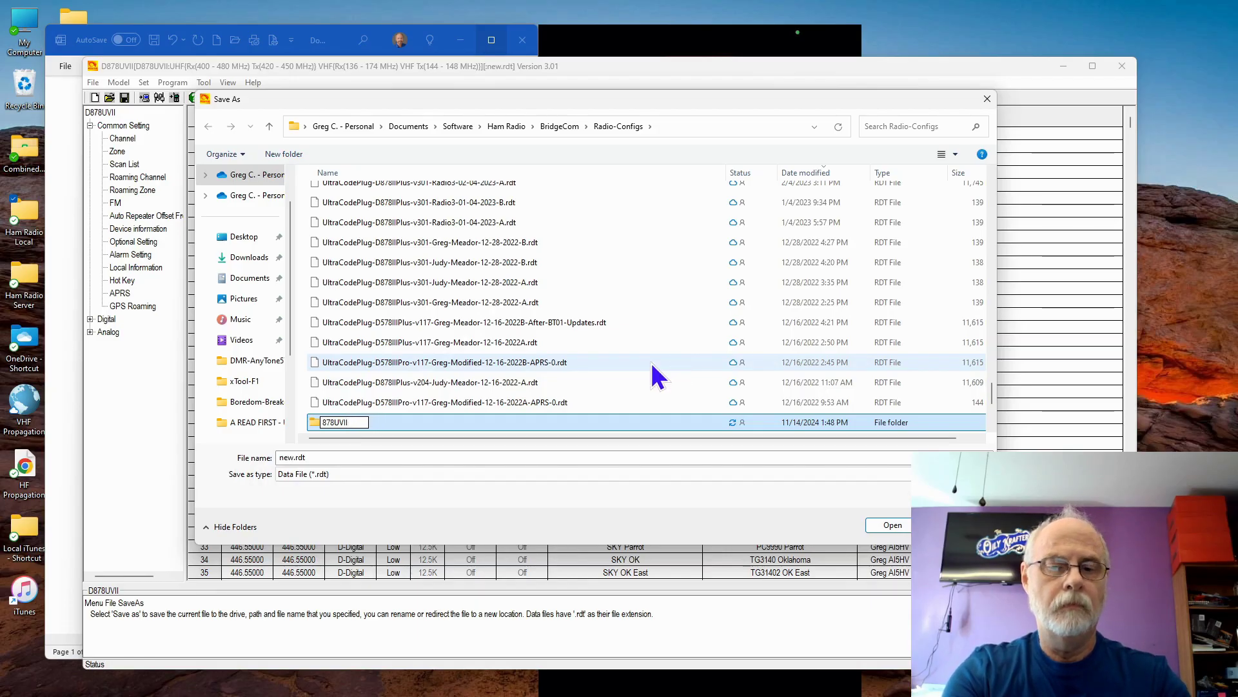
{"action": "key", "text": "Caps_Lock"}
{"action": "type", "text": "Plus"}
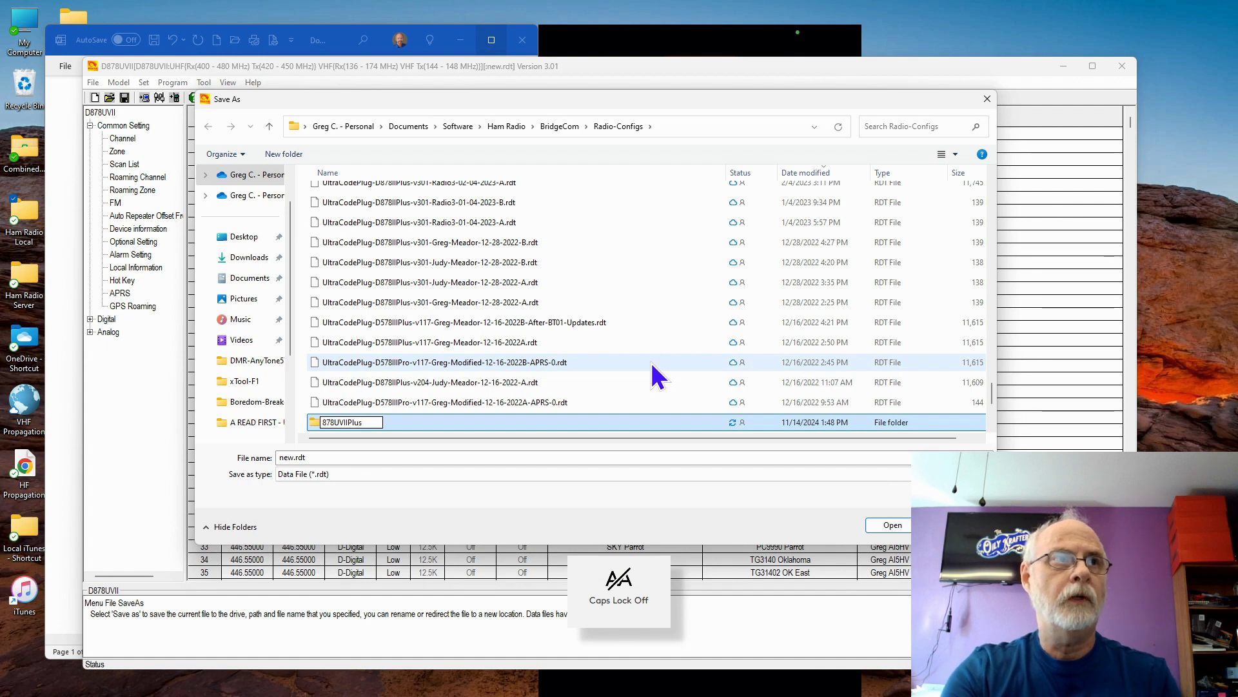
{"action": "key", "text": "Return"}
{"action": "key", "text": "Return"}
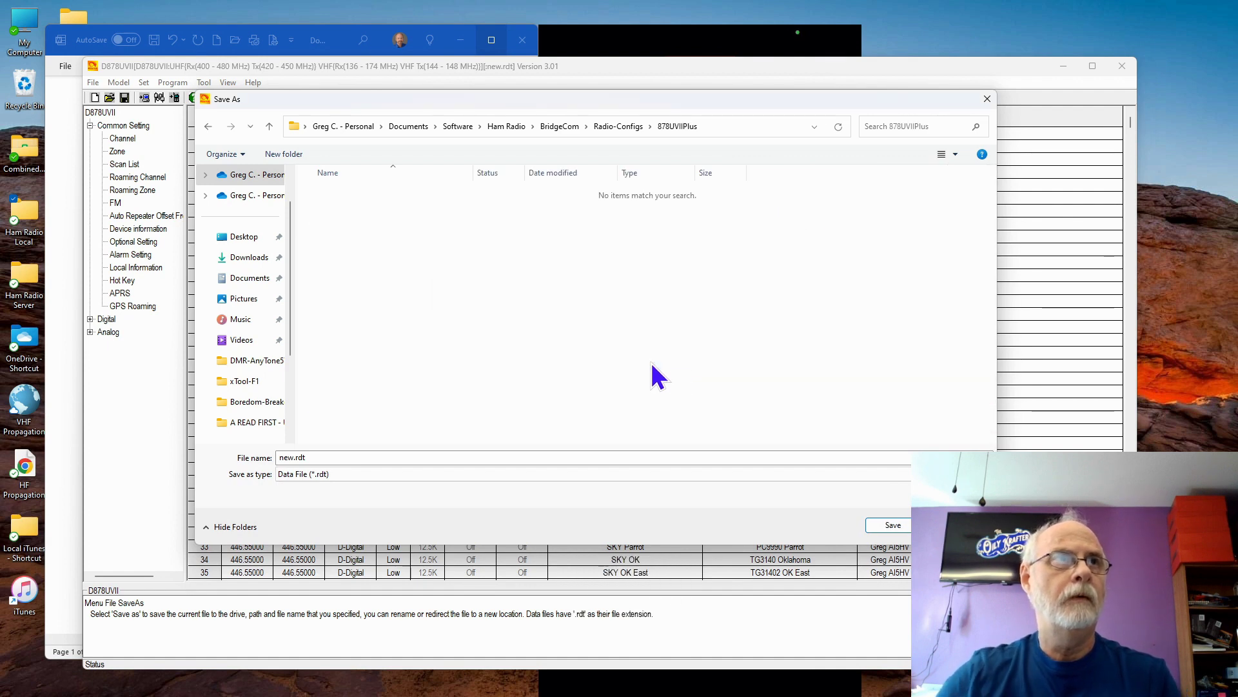
{"action": "left_click", "coordinate": [383, 457]}
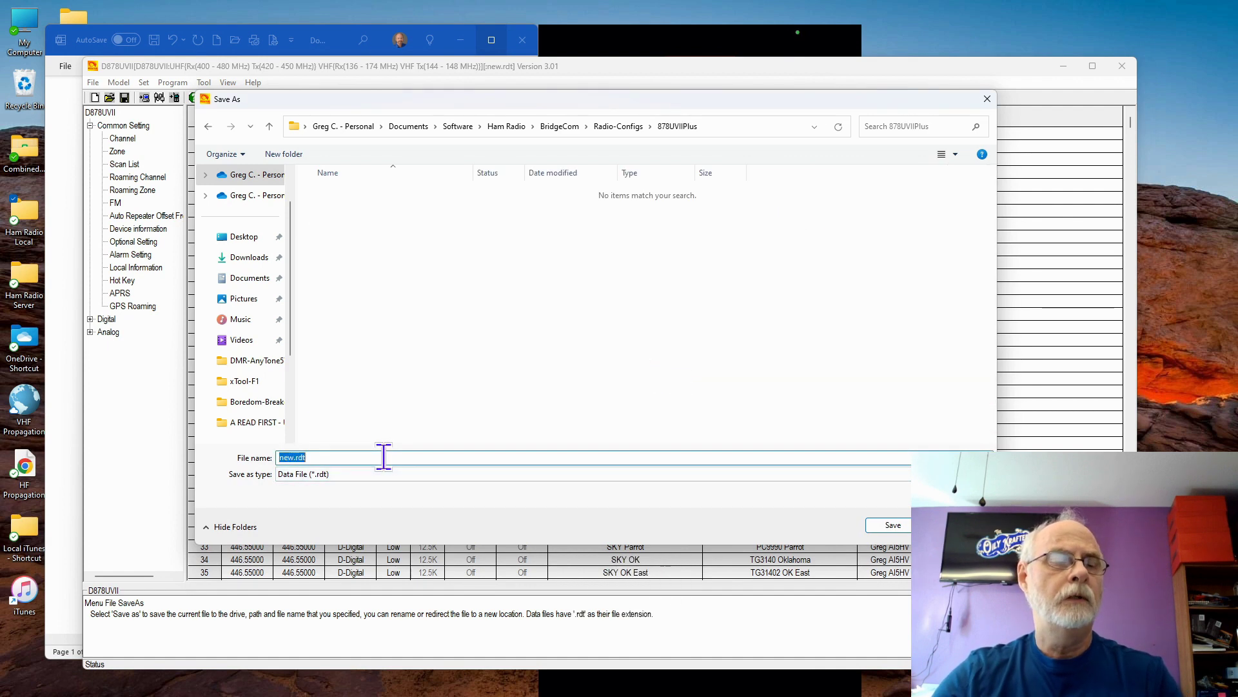
{"action": "key", "text": "Caps_Lock"}
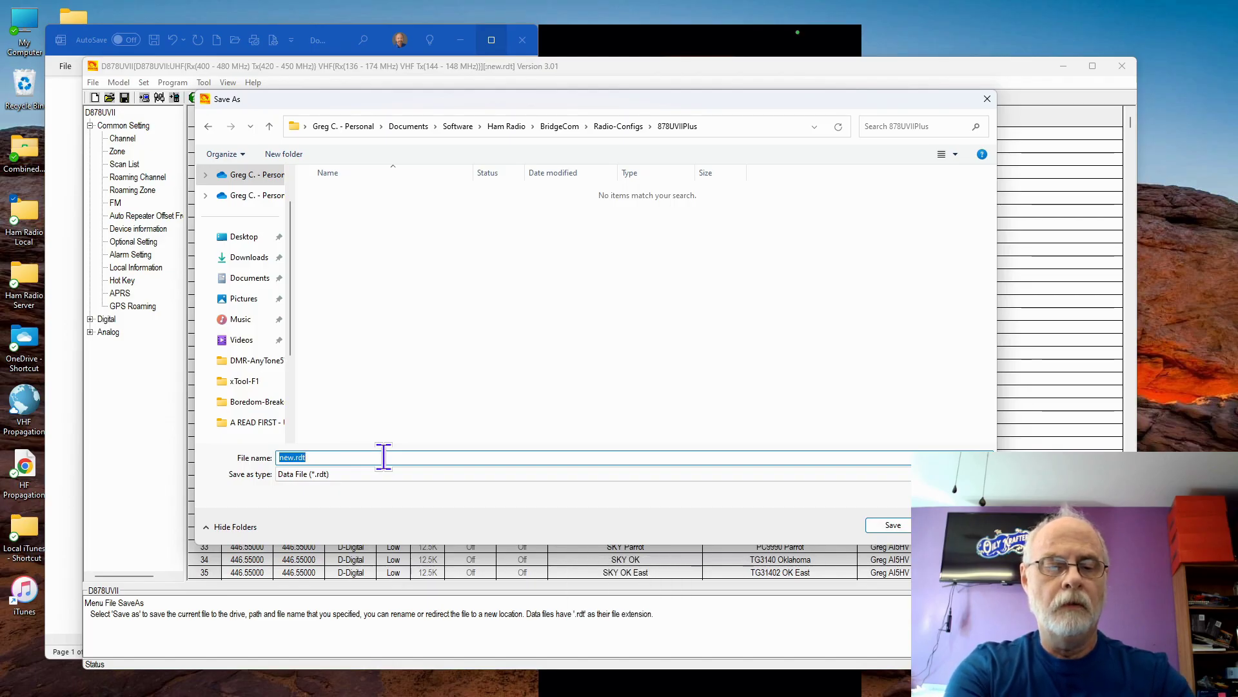
{"action": "type", "text": "aN YtO"}
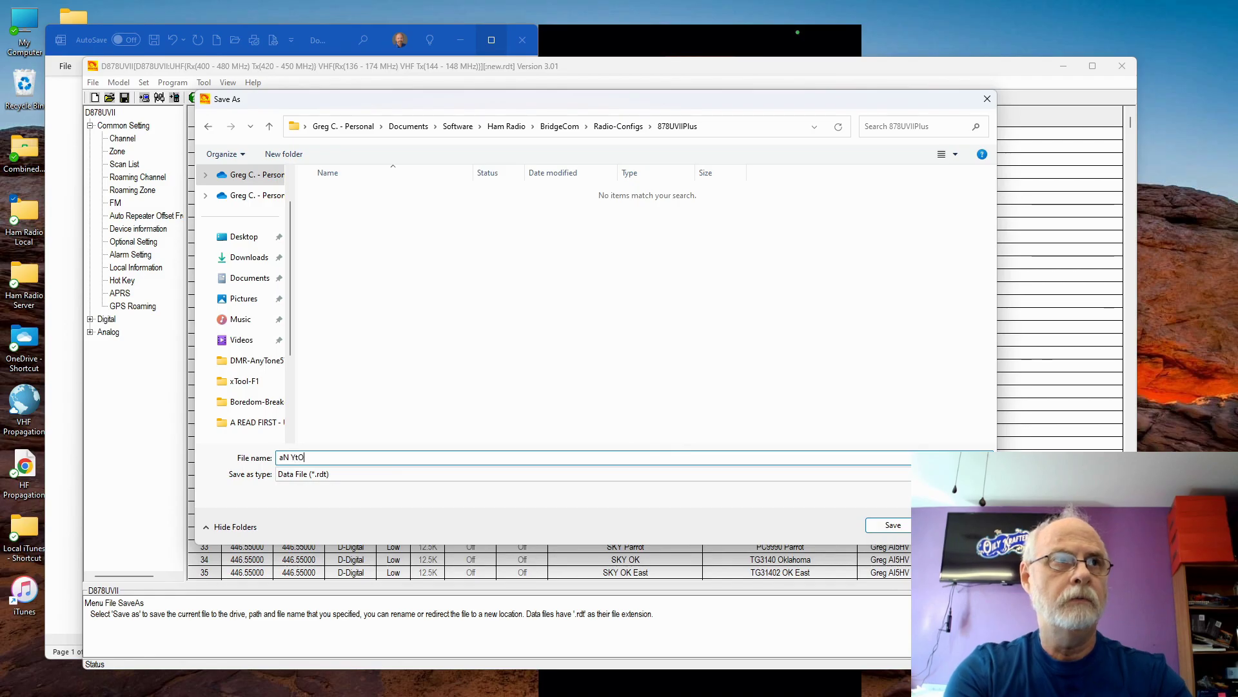
{"action": "key", "text": "BackSpace"}
{"action": "key", "text": "Caps_Lock"}
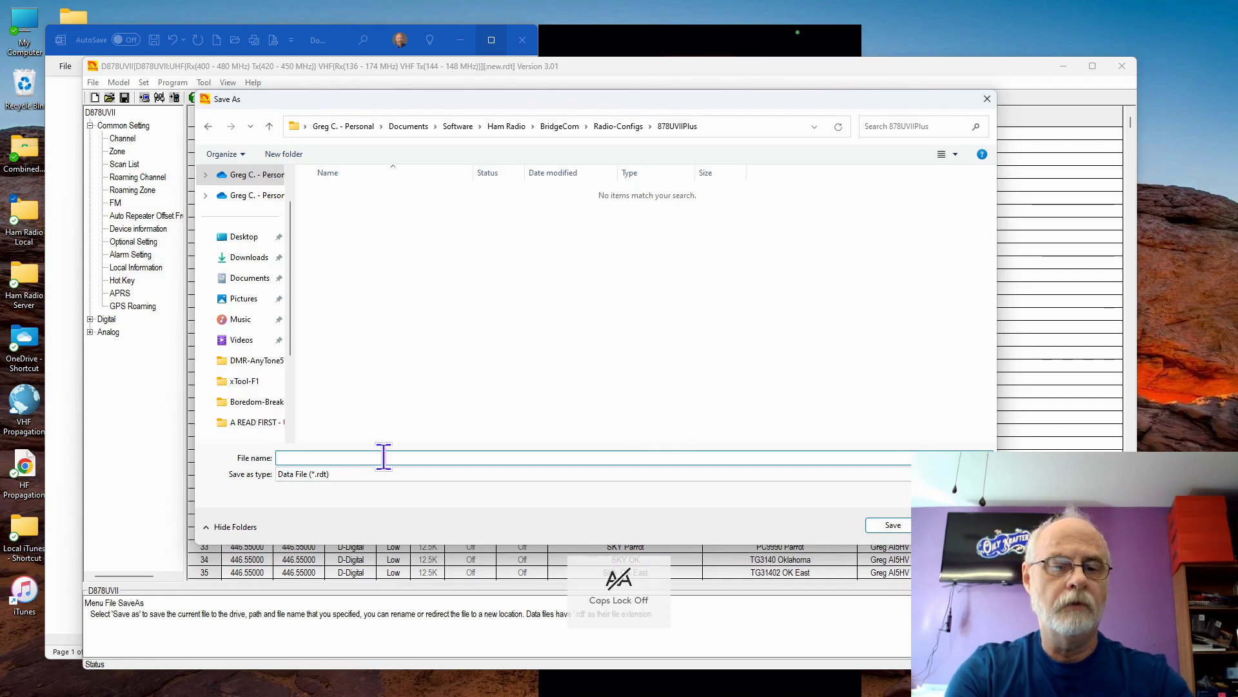
{"action": "type", "text": "AnyTone878"}
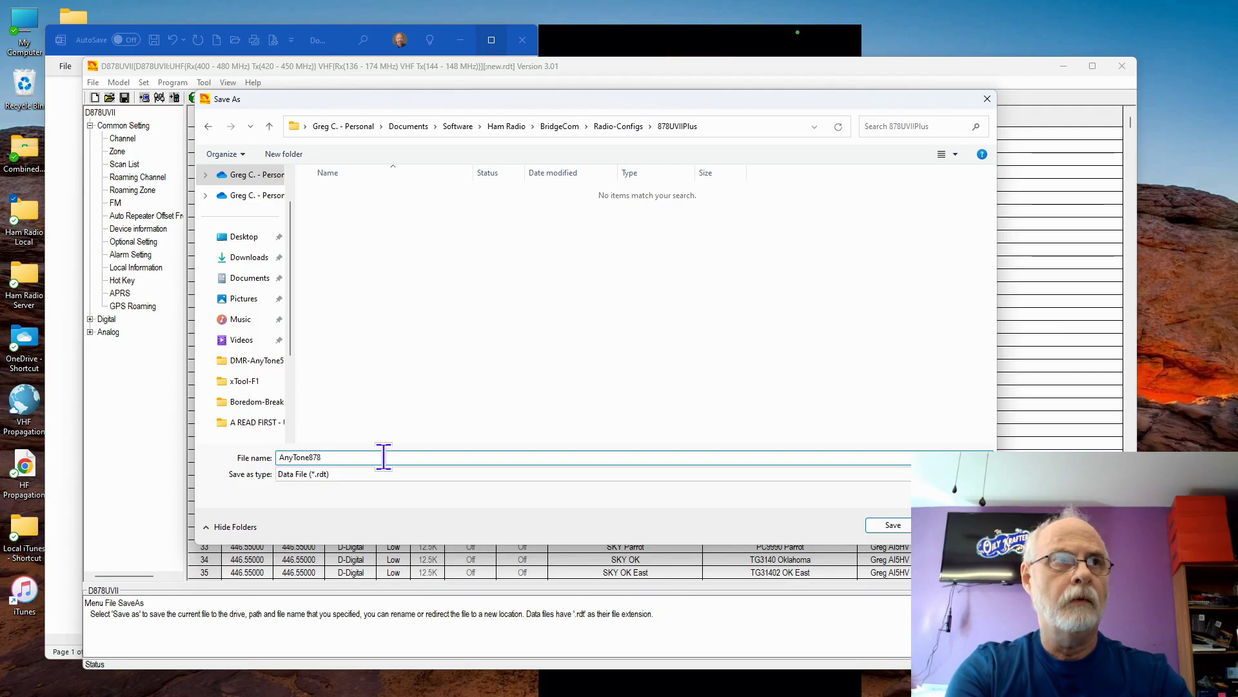
{"action": "type", "text": "UVII"}
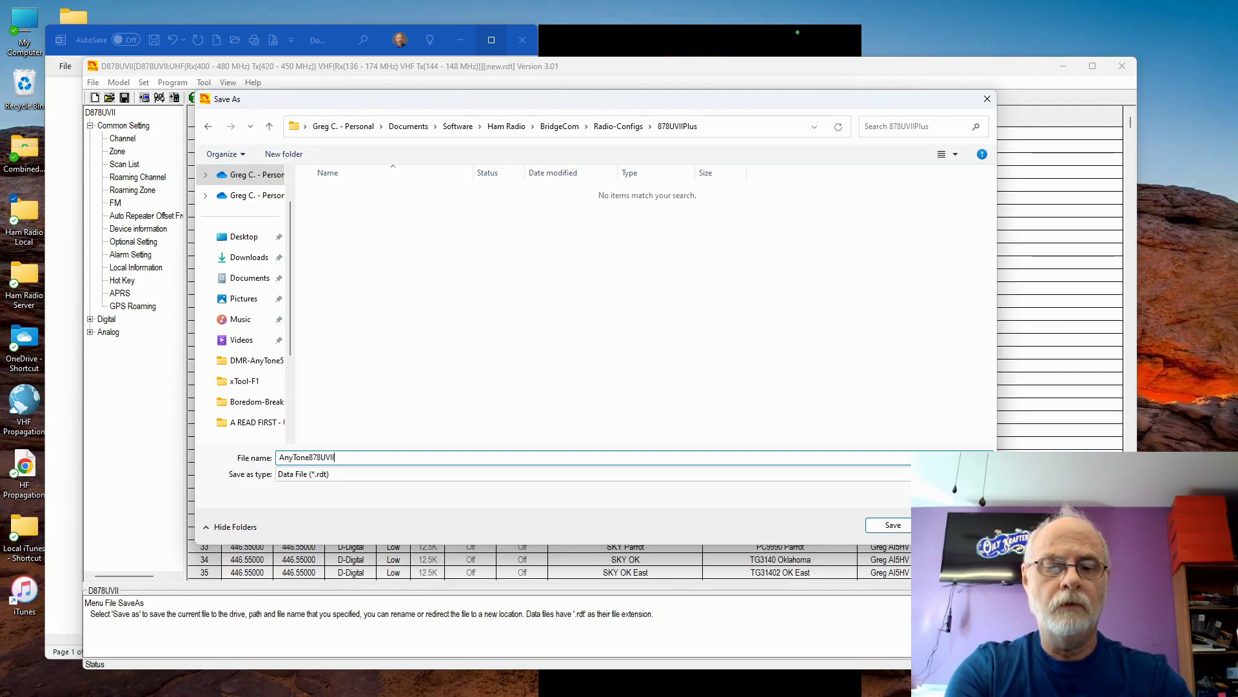
{"action": "type", "text": "Plus-"}
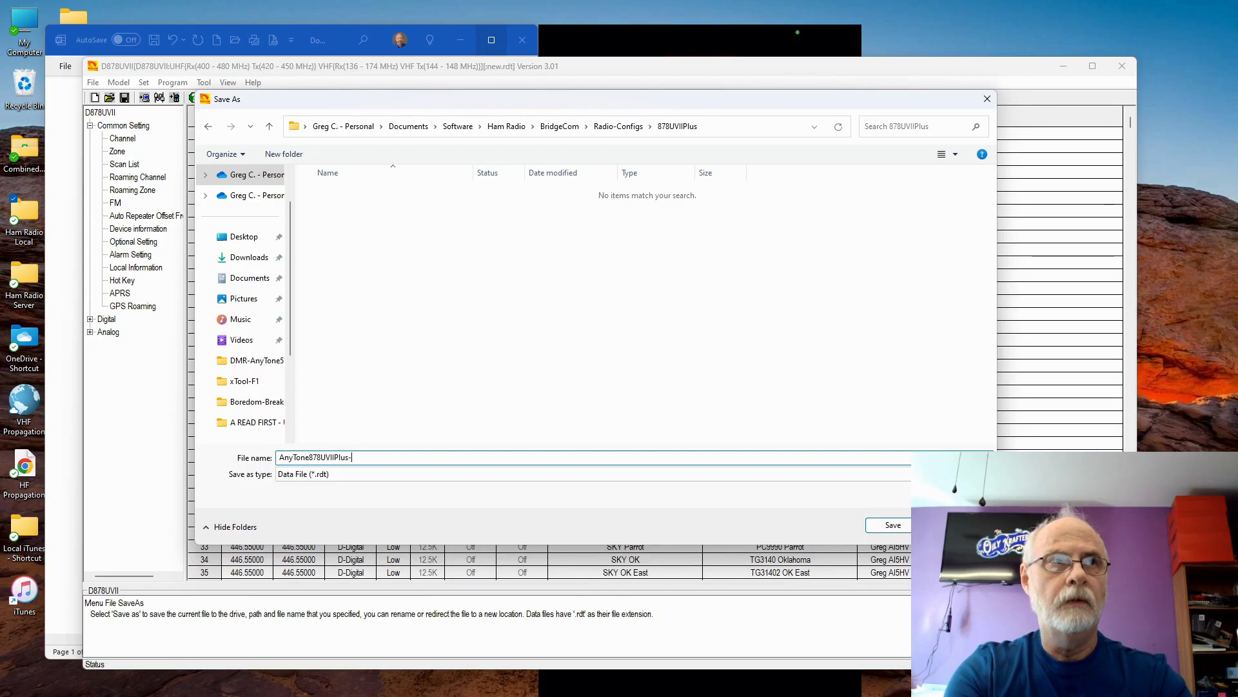
{"action": "key", "text": "Caps_Lock"}
{"action": "type", "text": "AI5"}
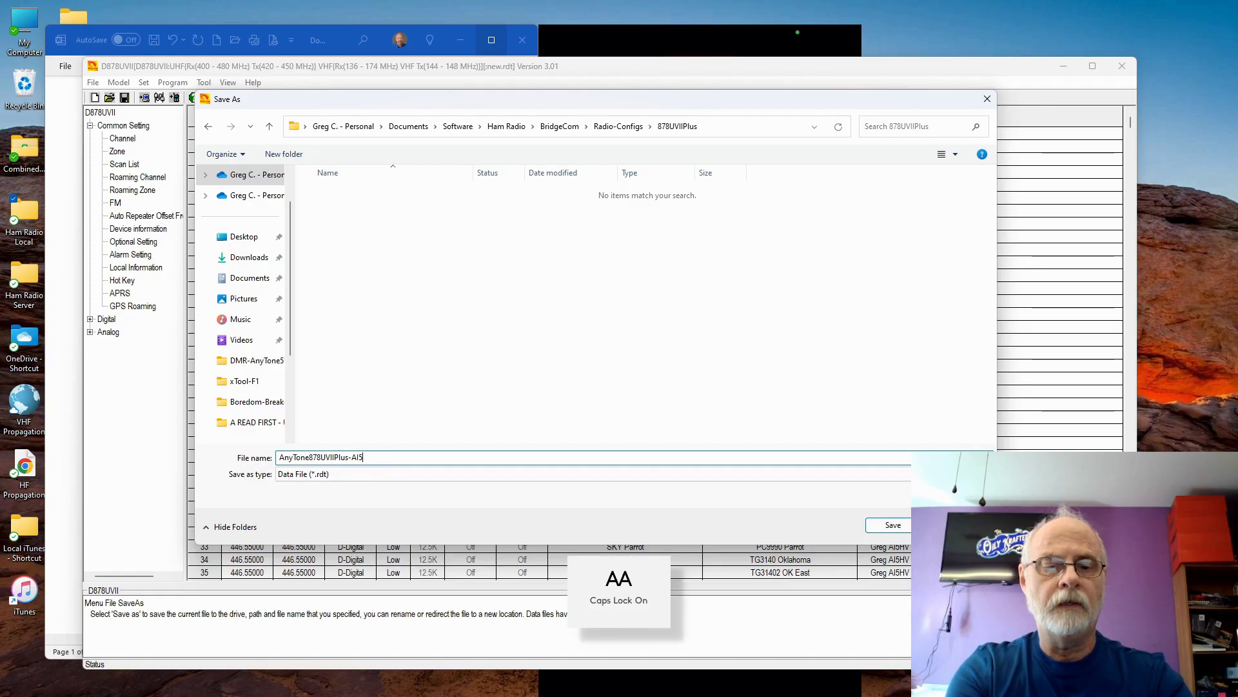
{"action": "type", "text": "HV-V"}
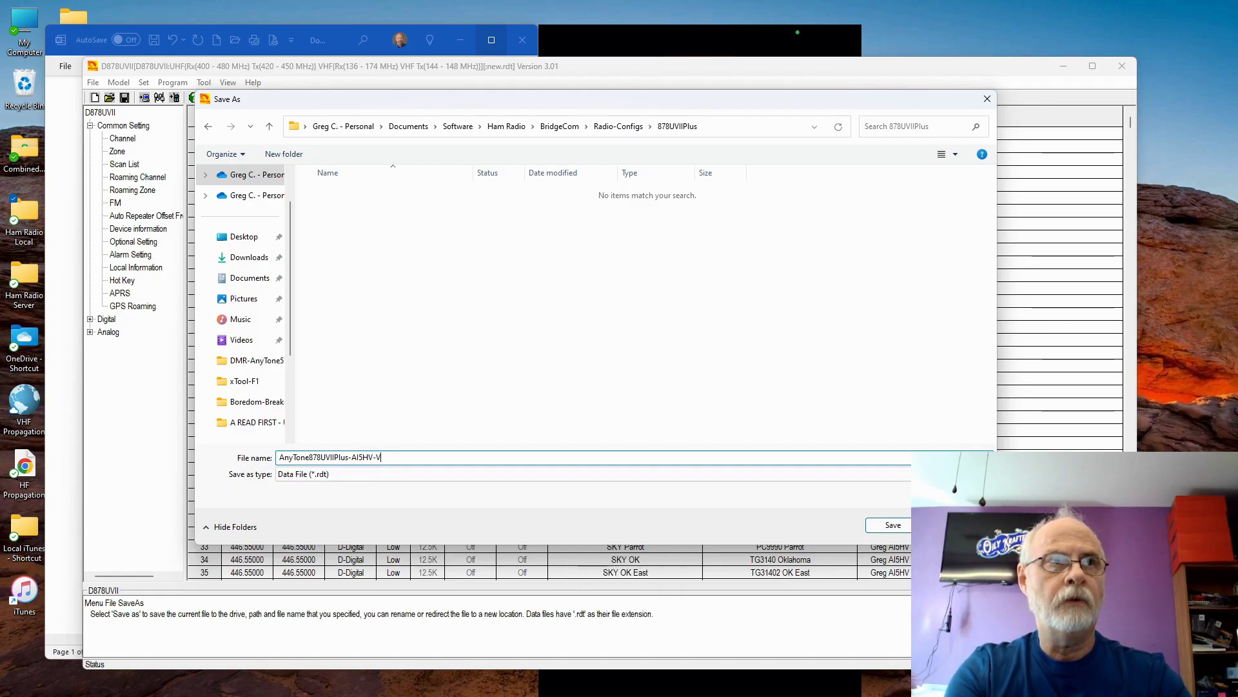
{"action": "key", "text": "BackSpace"}
{"action": "key", "text": "Caps_Lock"}
{"action": "type", "text": "v"}
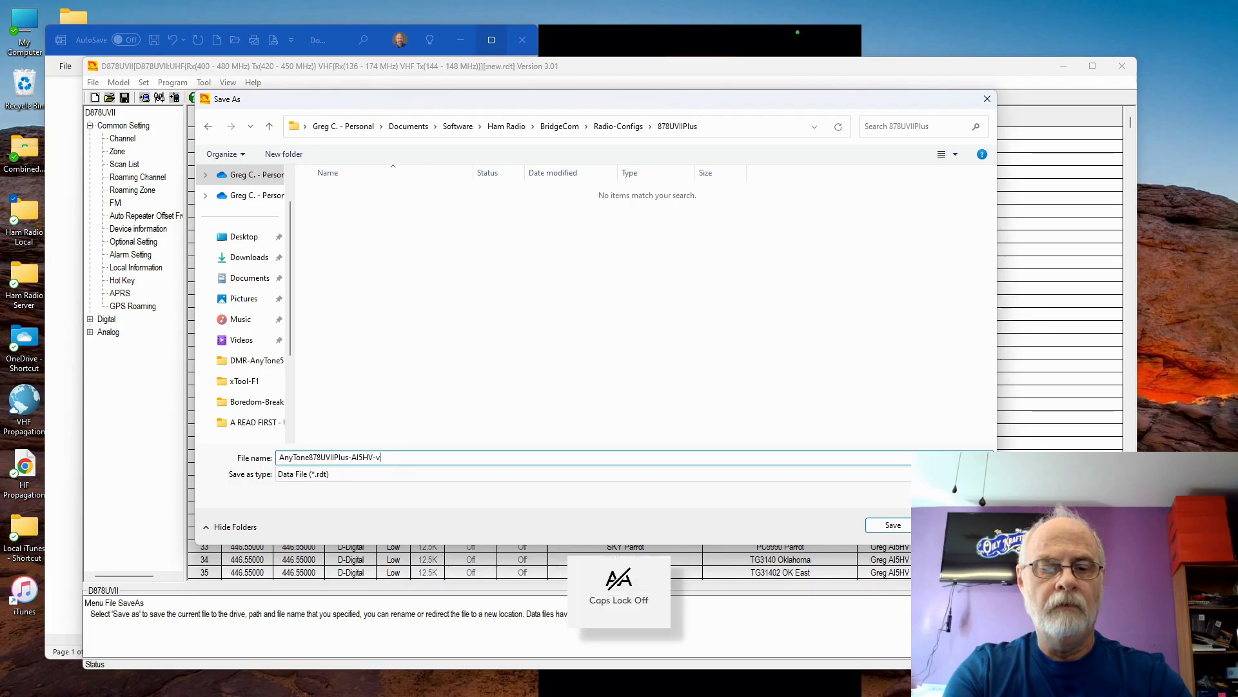
{"action": "type", "text": "301"}
{"action": "key", "text": "Caps_Lock"}
{"action": "type", "text": "-"}
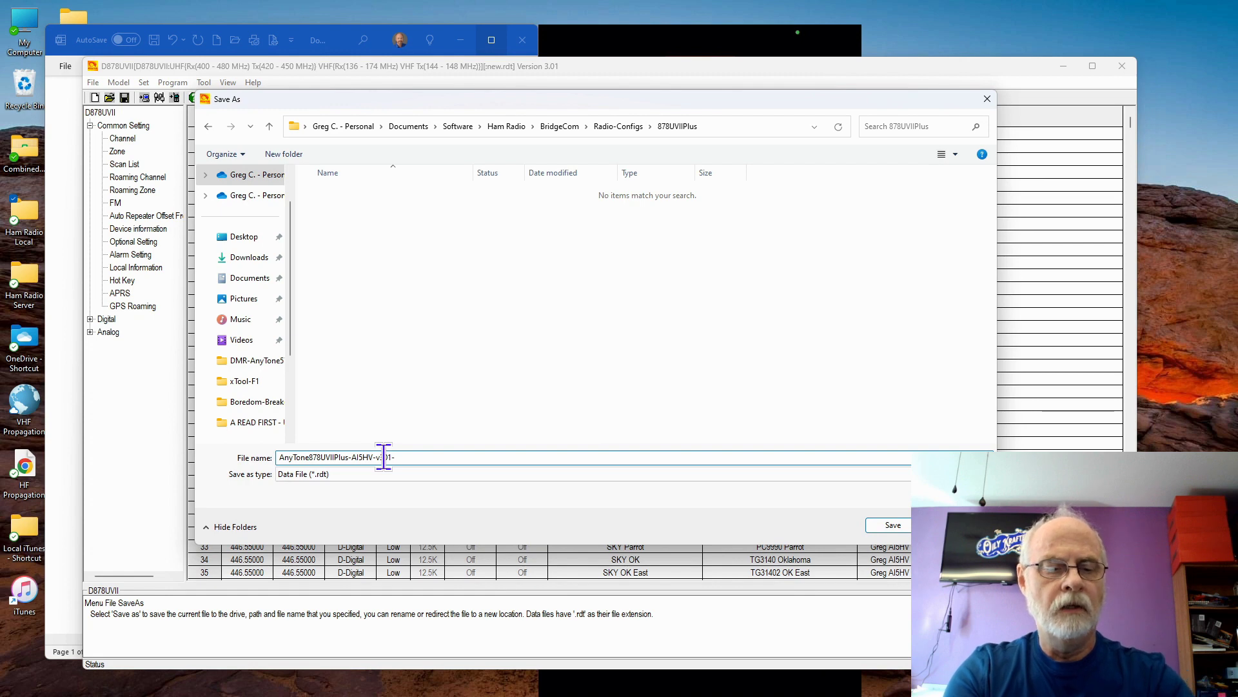
{"action": "type", "text": "11-1"}
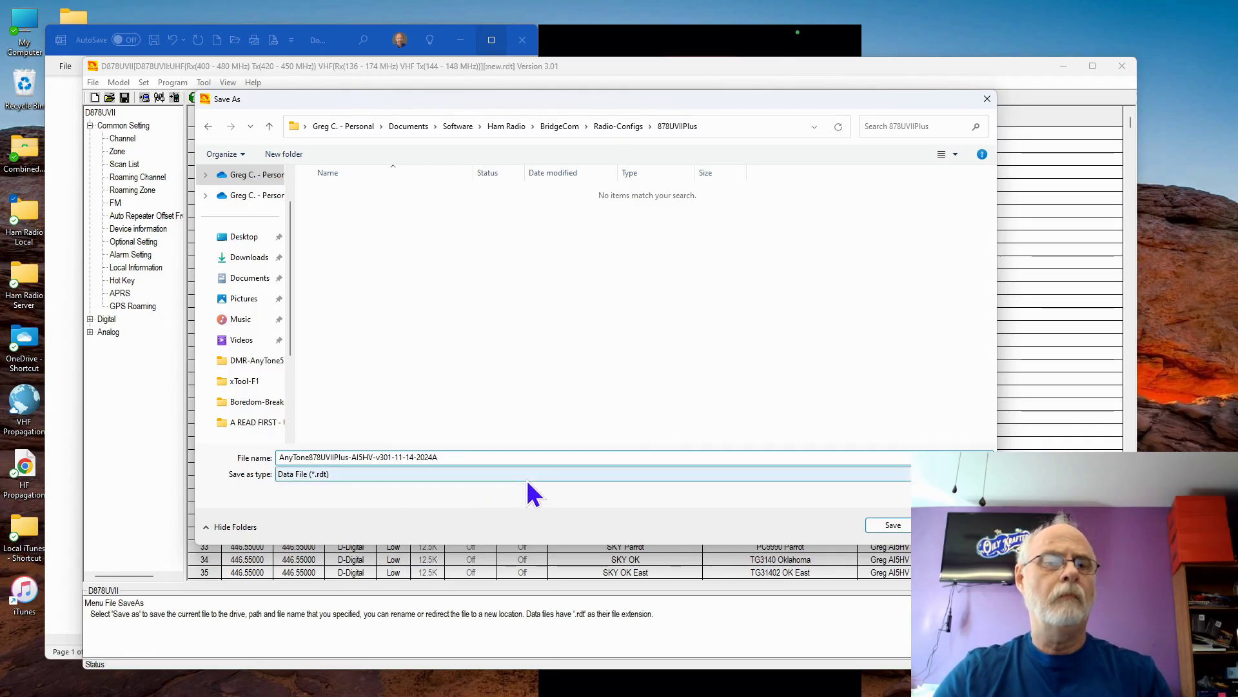
{"action": "type", "text": "4-2024A"}
{"action": "key", "text": "BackSpace"}
{"action": "type", "text": "-"}
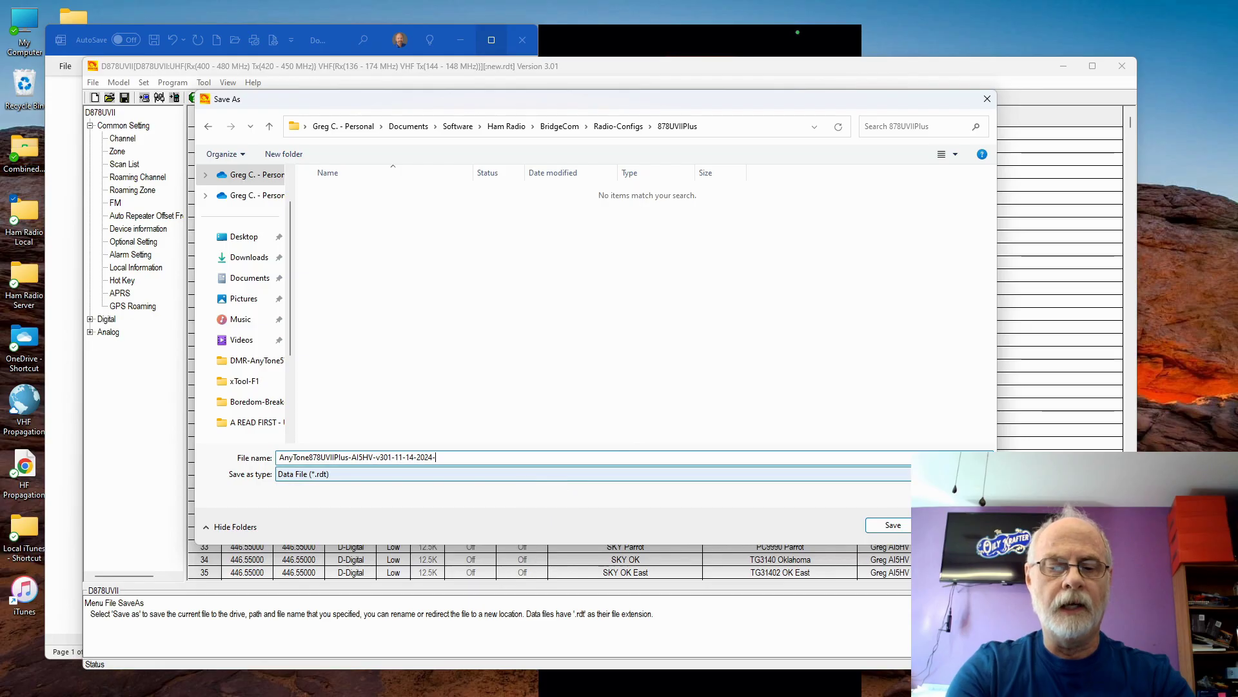
Step: Append Before-Firmware-Update-11-14-2024 to the codeplug's file name
{"action": "key", "text": "Caps_Lock"}
{"action": "type", "text": "Be"}
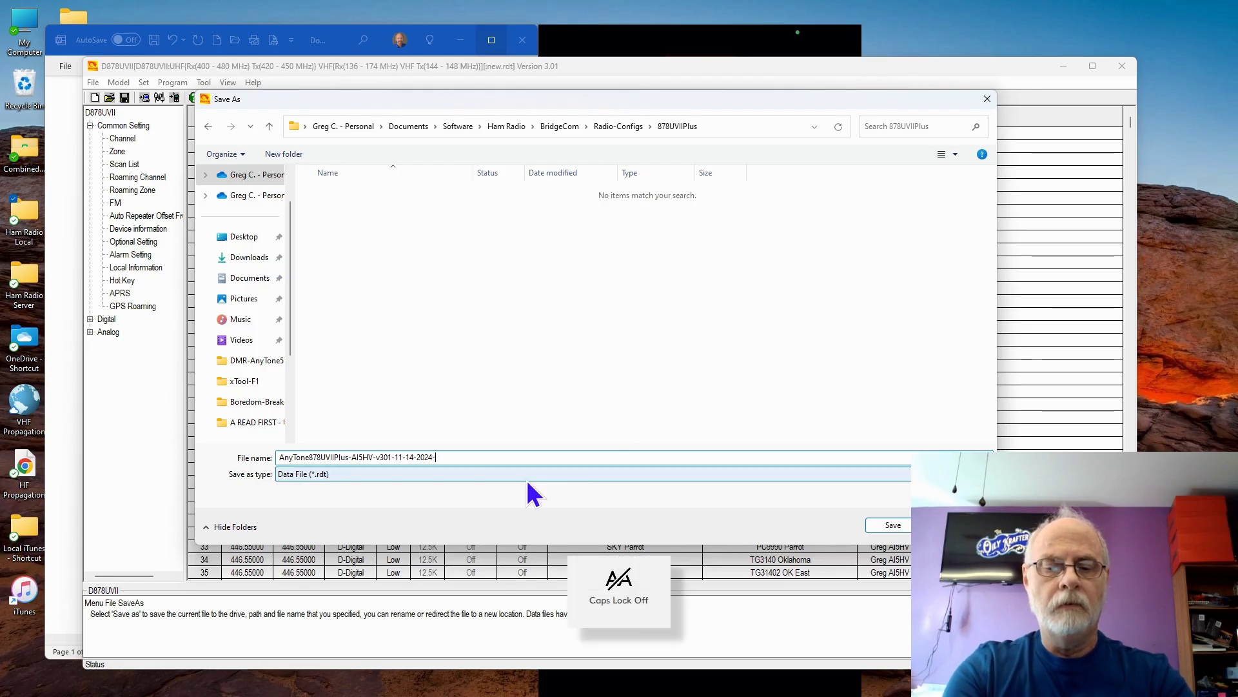
{"action": "type", "text": "fore"}
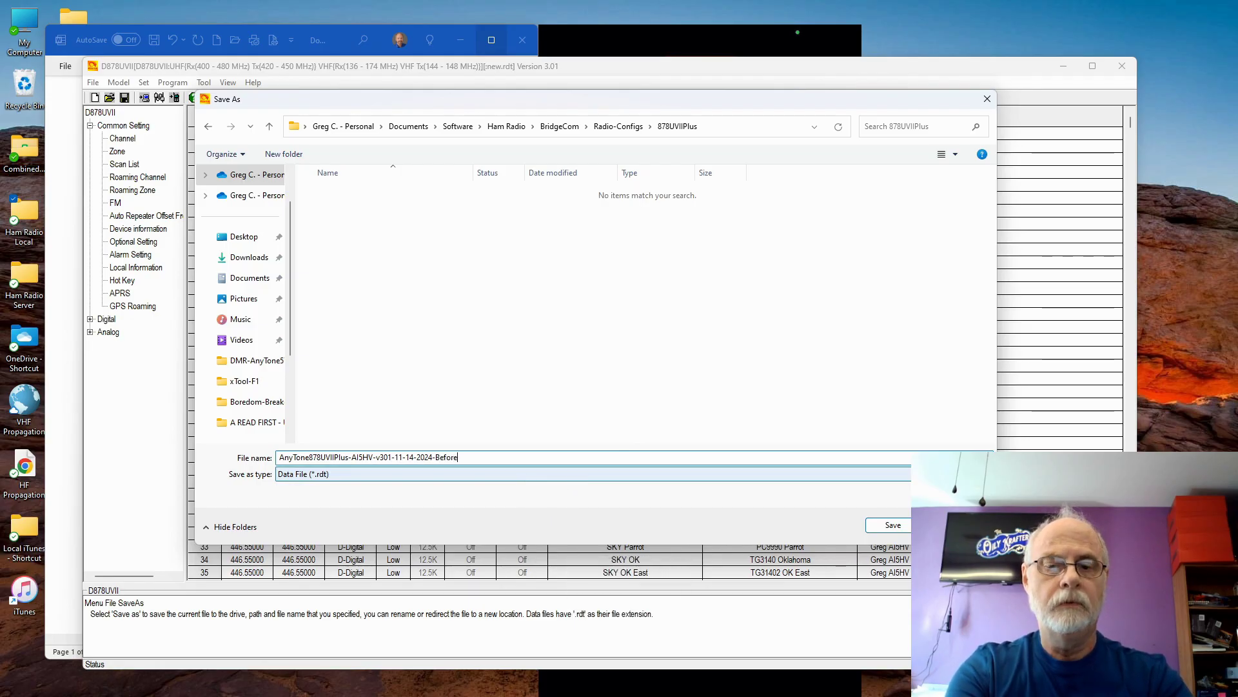
{"action": "type", "text": "-Firmwa"}
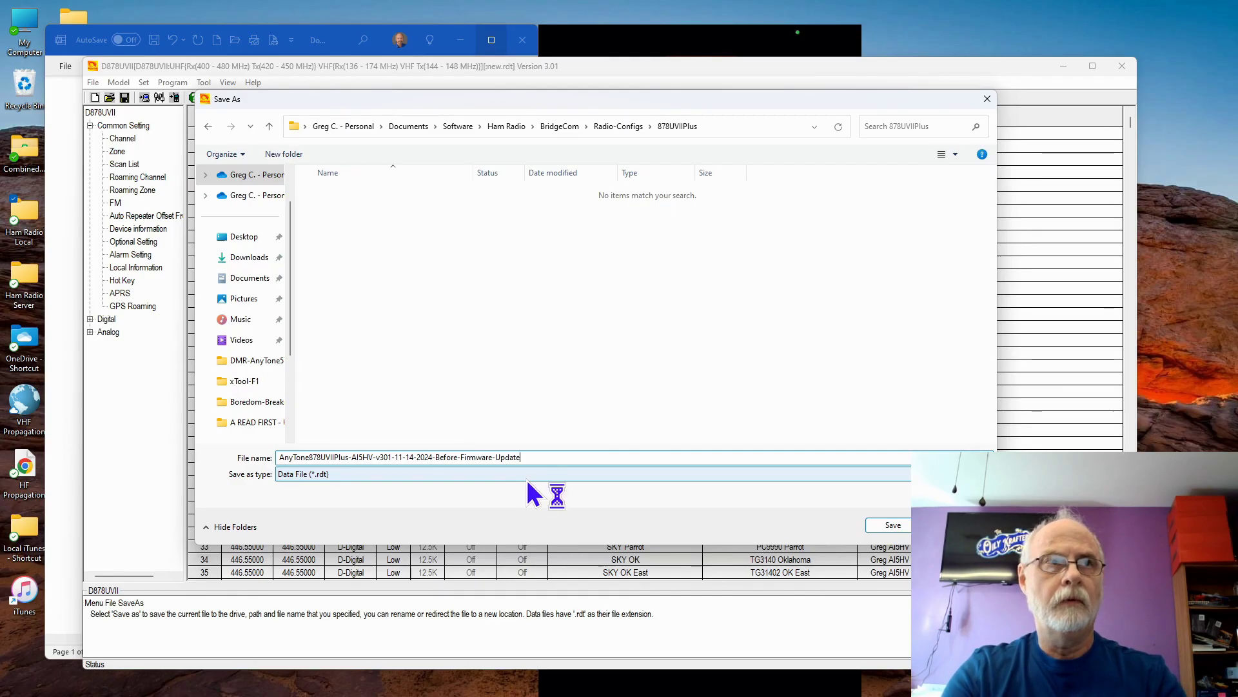
{"action": "type", "text": "re-Update"}
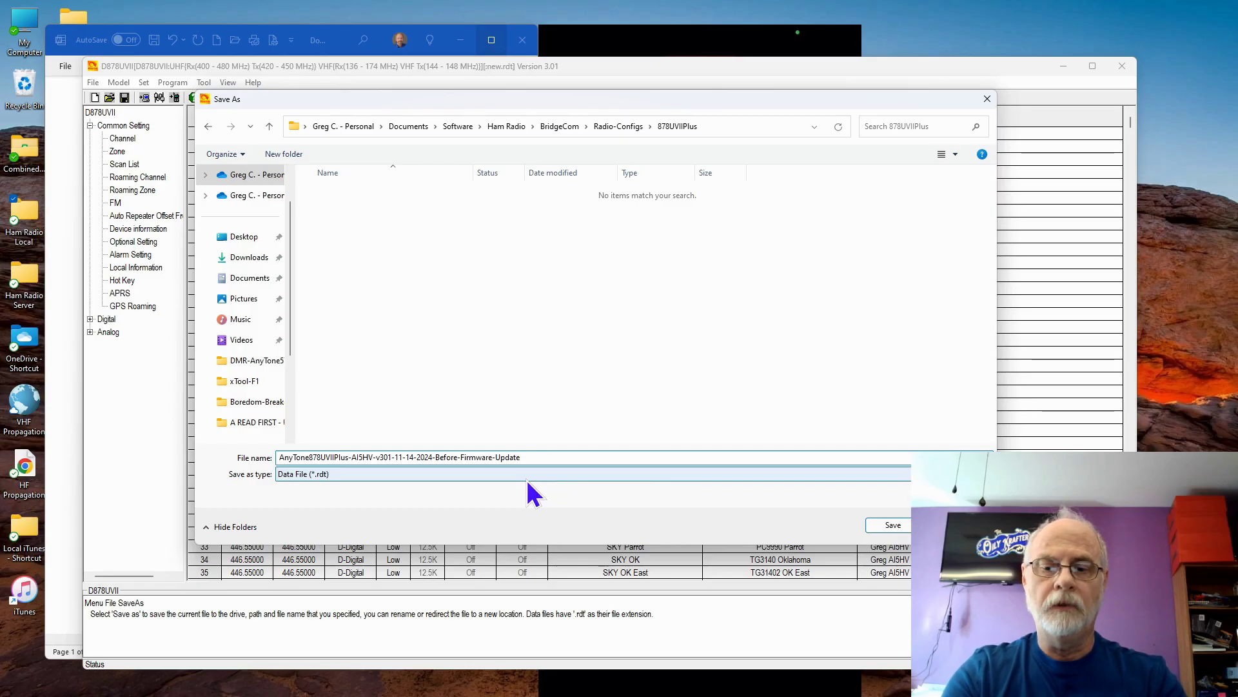
{"action": "type", "text": "-11-"}
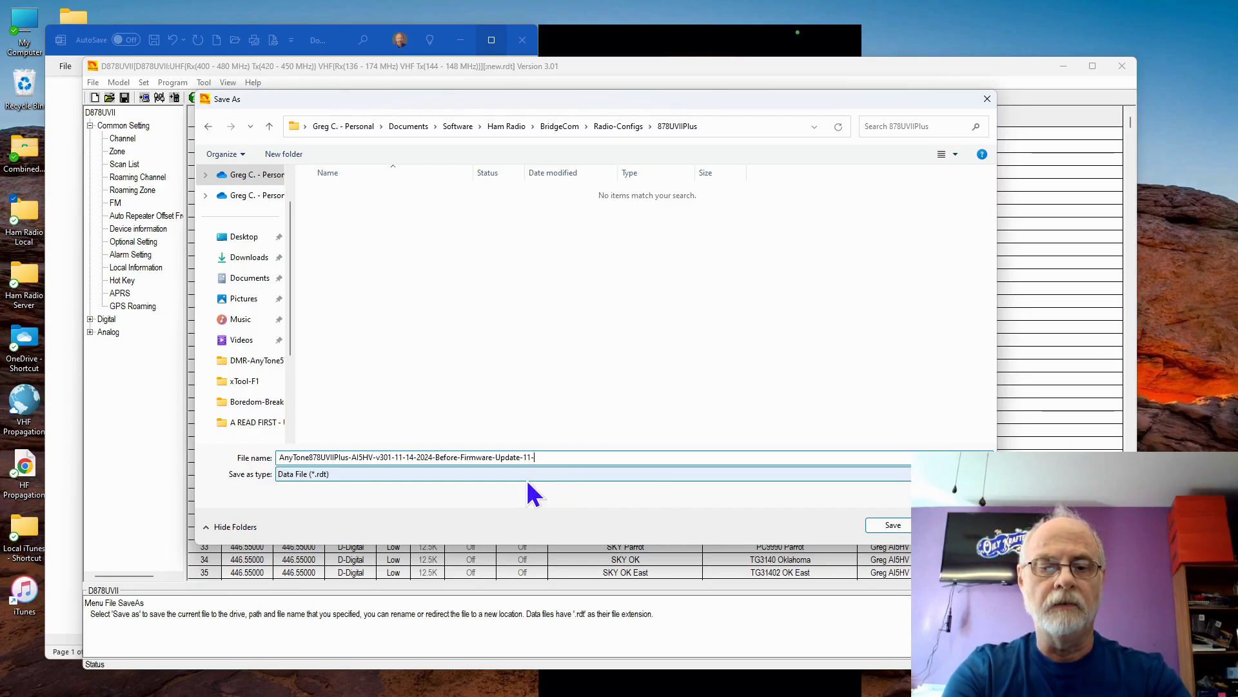
{"action": "type", "text": "14-2024"}
Step: Remove the first 11-14-2024 date from the file name and save it as AnyTone878UVIIPlus-AI5HV-v301-Before-Firmware-Update-11-14-2024
{"action": "left_click", "coordinate": [547, 457]}
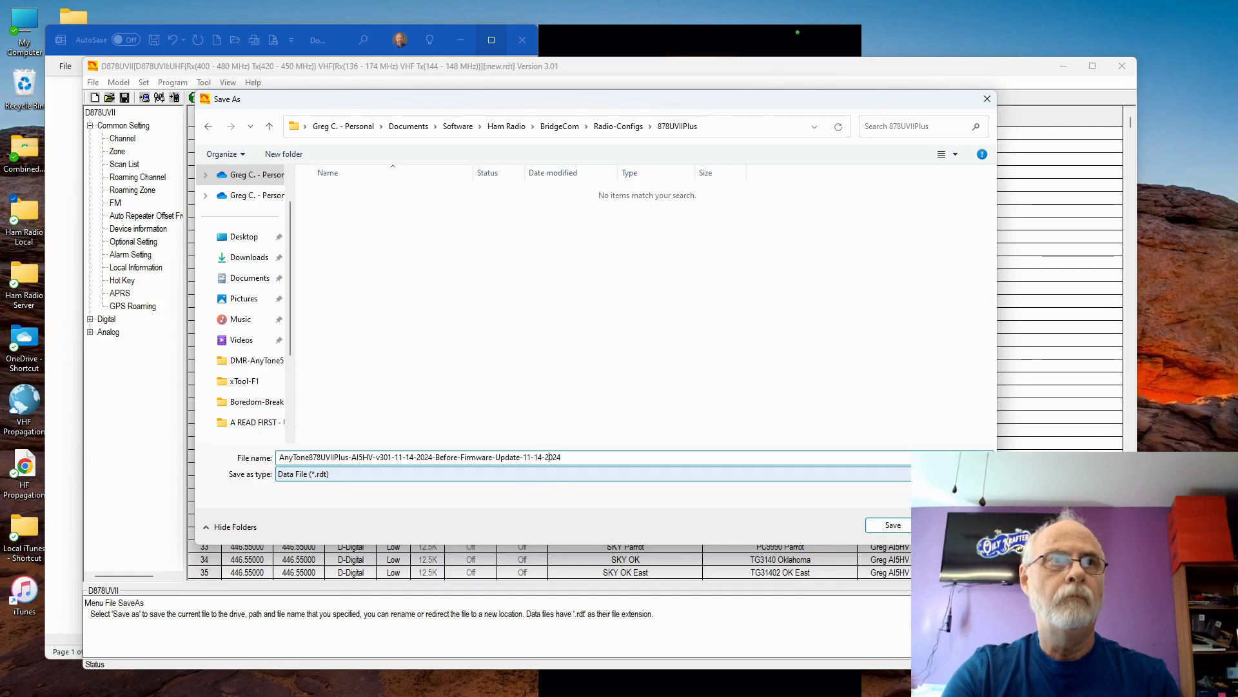
{"action": "key", "text": "BackSpace"}
{"action": "key", "text": "BackSpace"}
{"action": "key", "text": "BackSpace"}
{"action": "key", "text": "BackSpace"}
{"action": "key", "text": "BackSpace"}
{"action": "key", "text": "BackSpace"}
{"action": "key", "text": "BackSpace"}
{"action": "key", "text": "BackSpace"}
{"action": "key", "text": "BackSpace"}
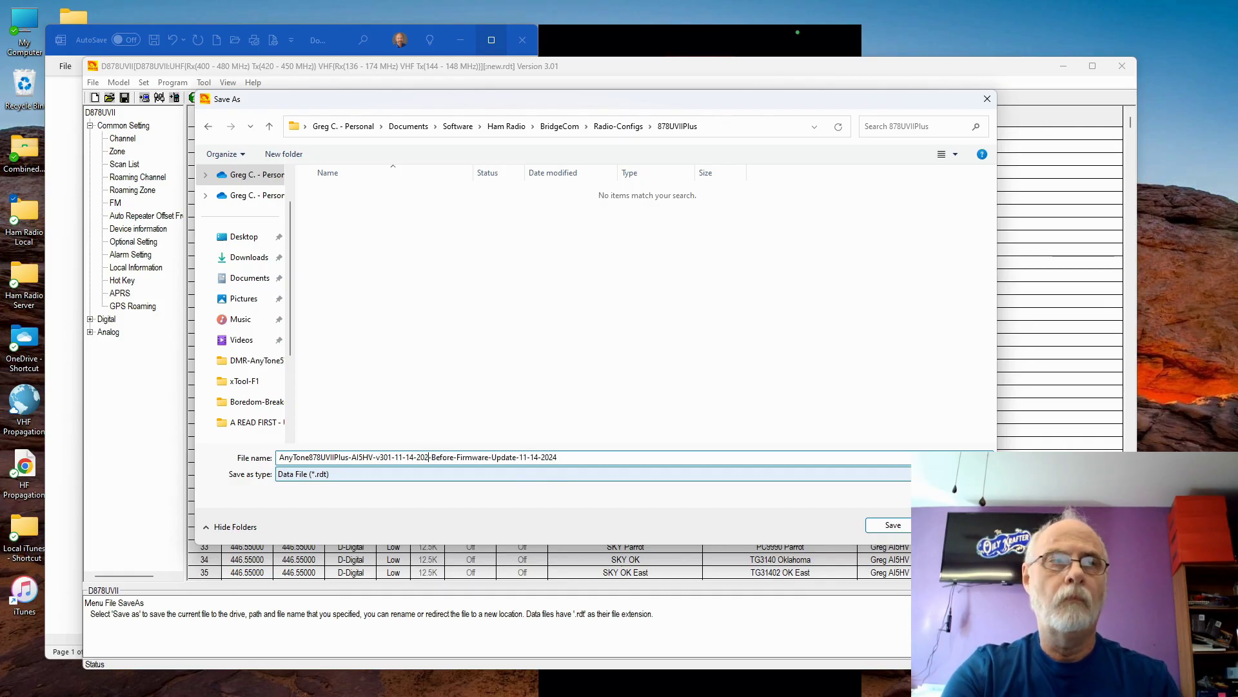
{"action": "key", "text": "BackSpace"}
{"action": "key", "text": "BackSpace"}
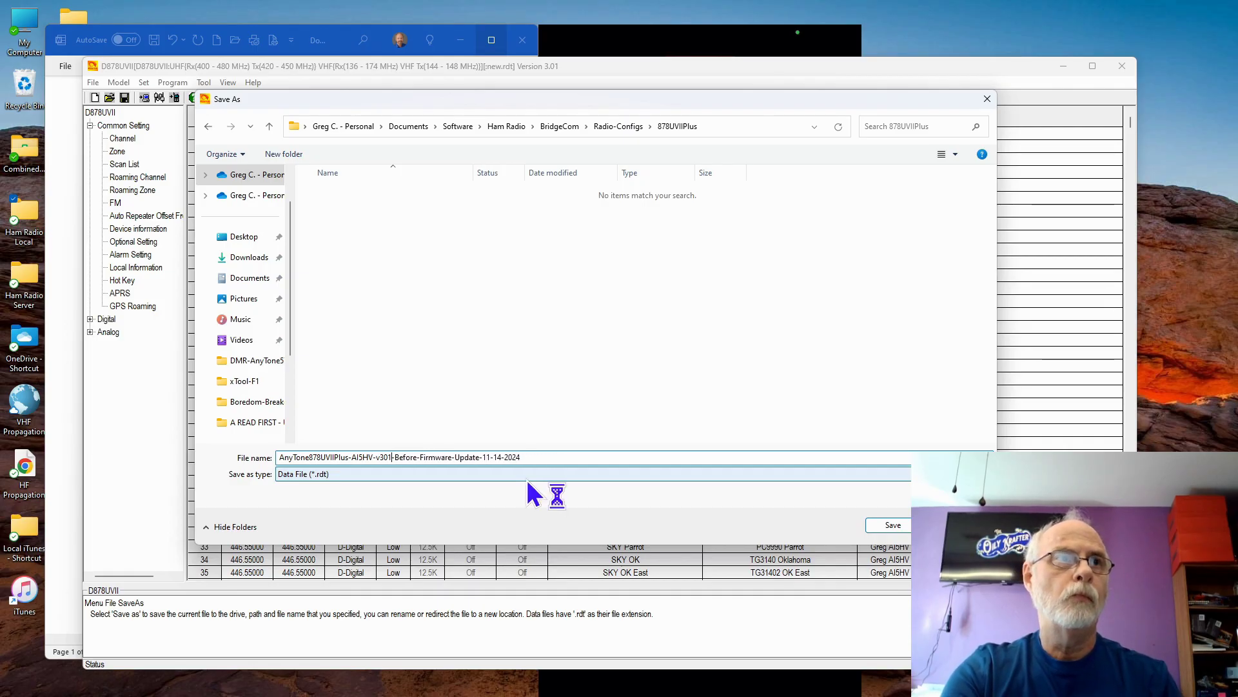
{"action": "left_click", "coordinate": [879, 524]}
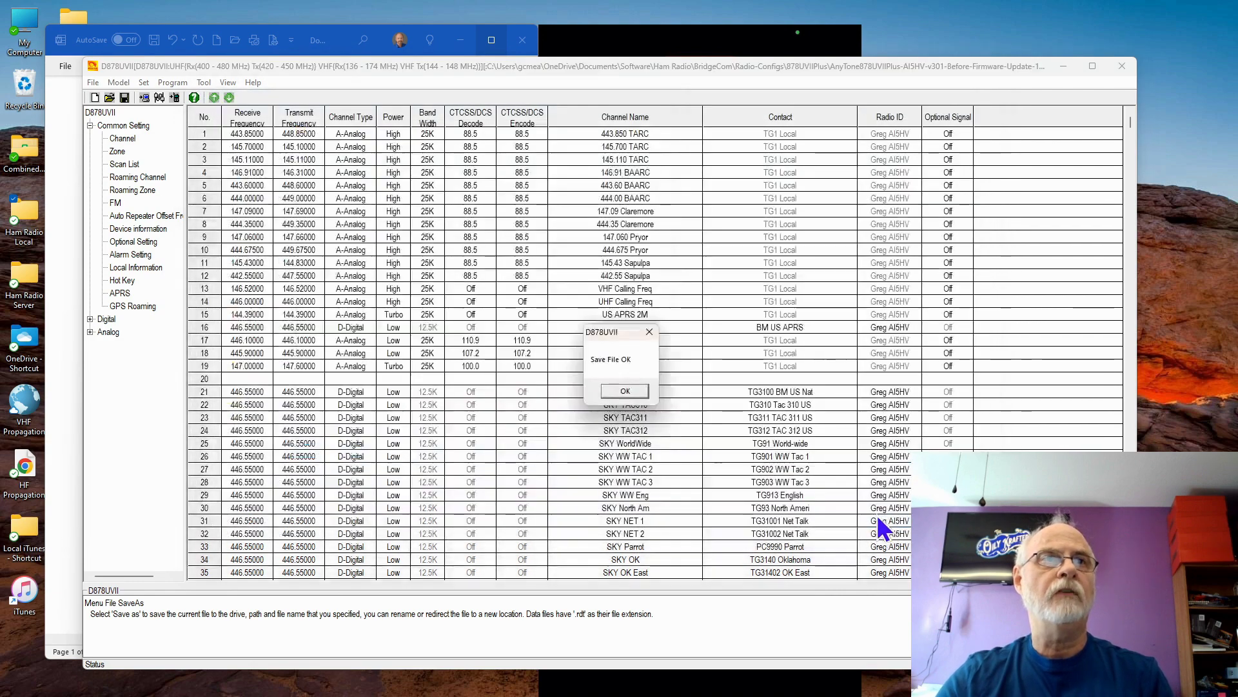
{"action": "left_click", "coordinate": [627, 389]}
Step: Start exporting all codeplug data to CSV with default file names, and enter 878-AI5HV as the list file's name
{"action": "left_click", "coordinate": [206, 82]}
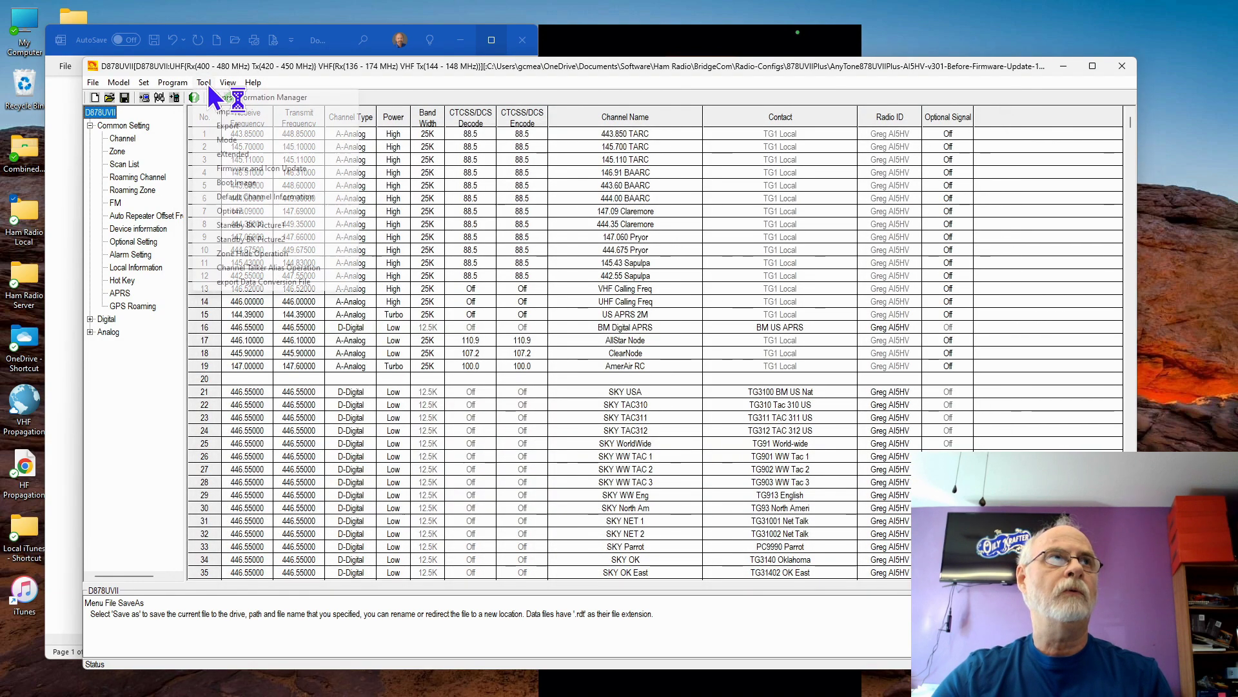
{"action": "mouse_move", "coordinate": [229, 83]}
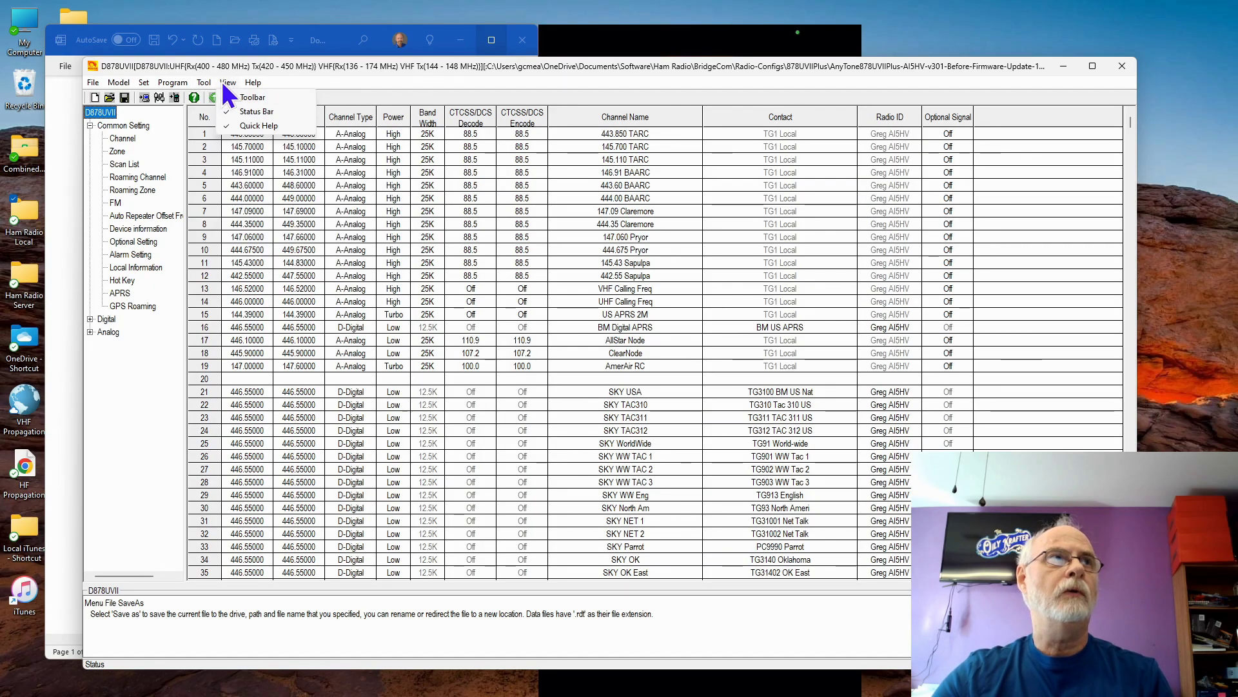
{"action": "left_click", "coordinate": [219, 125]}
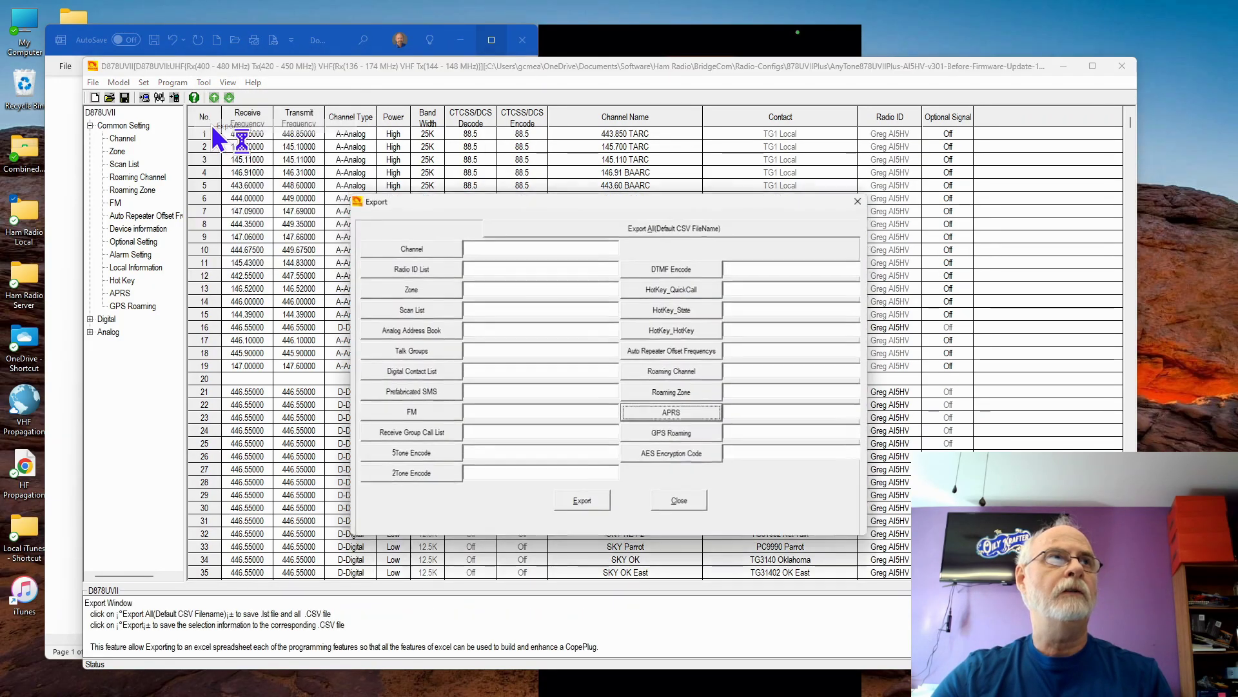
{"action": "left_click", "coordinate": [683, 227]}
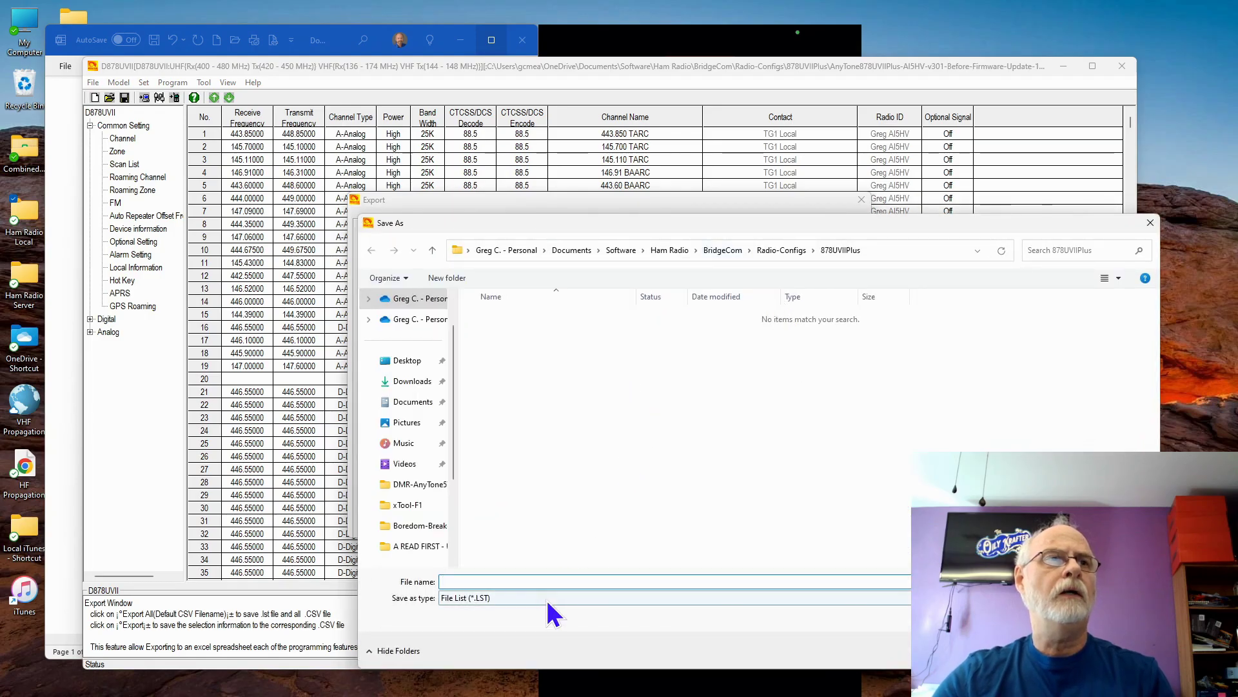
{"action": "key", "text": "Caps_Lock"}
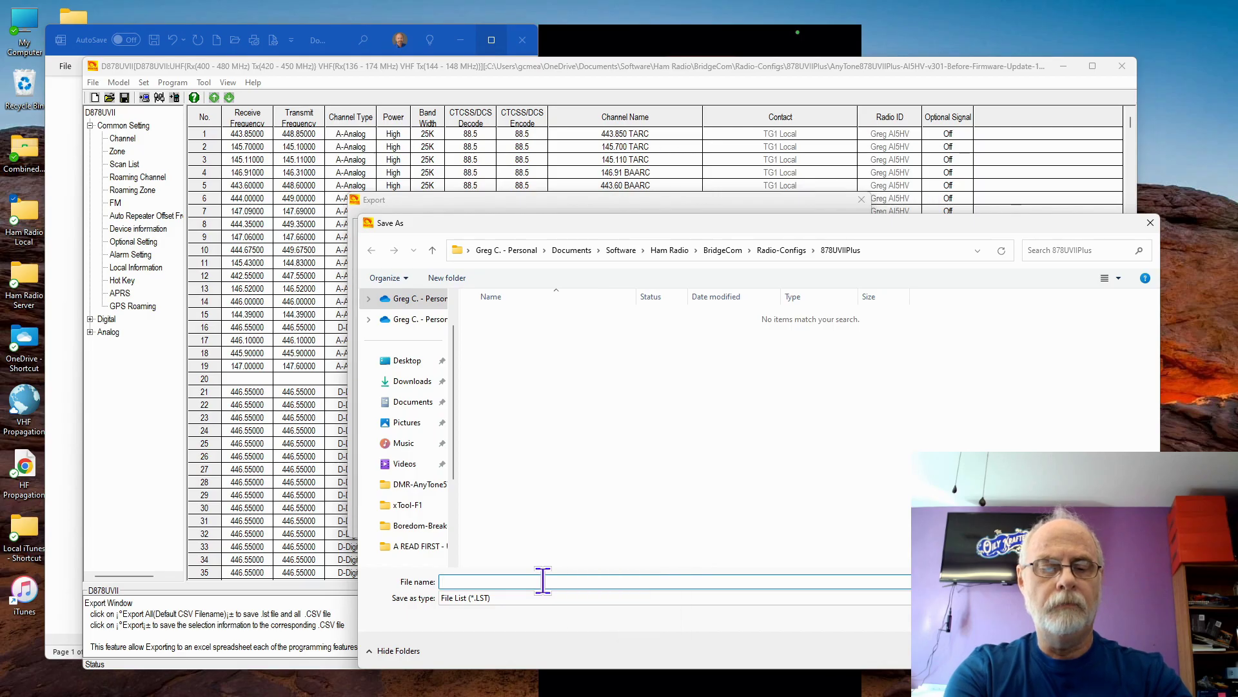
{"action": "type", "text": "878"}
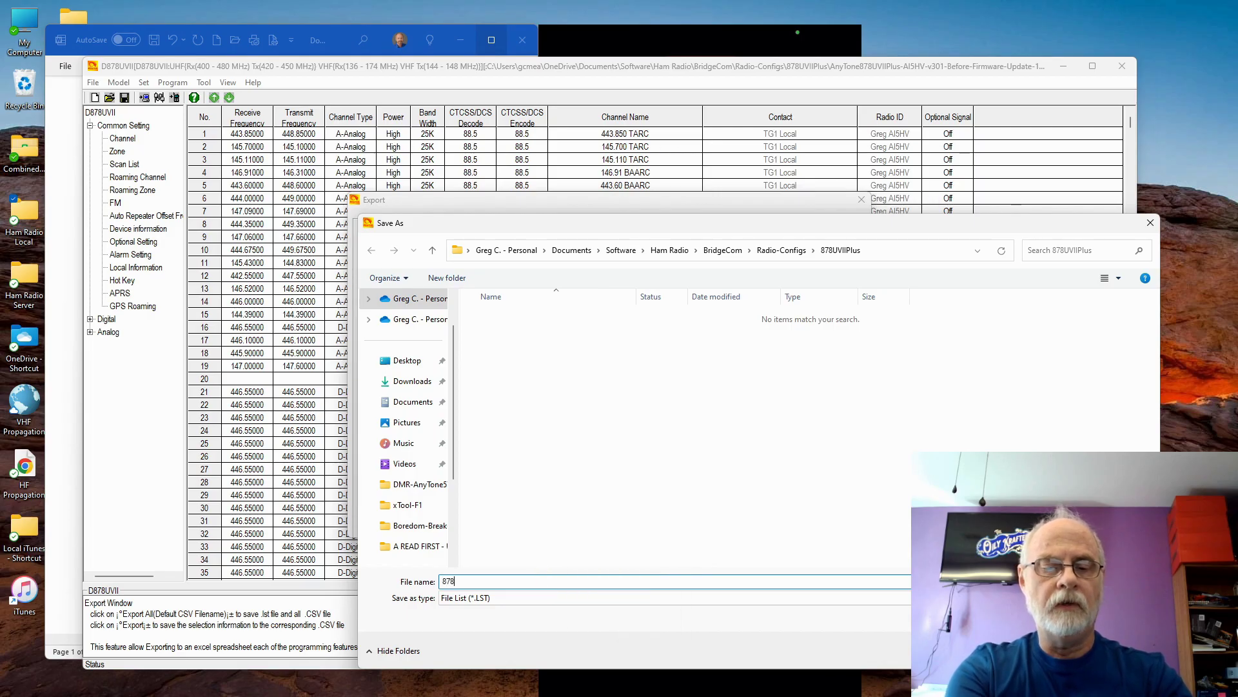
{"action": "type", "text": "-AI5"}
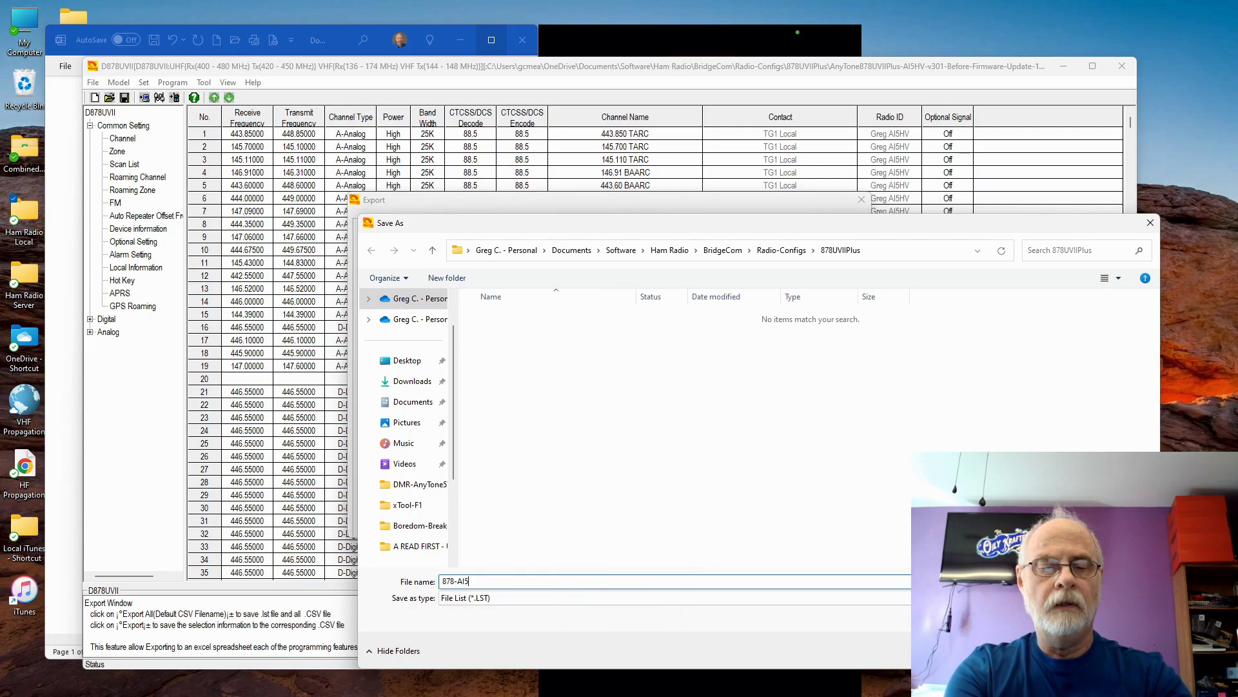
{"action": "type", "text": "HV-"}
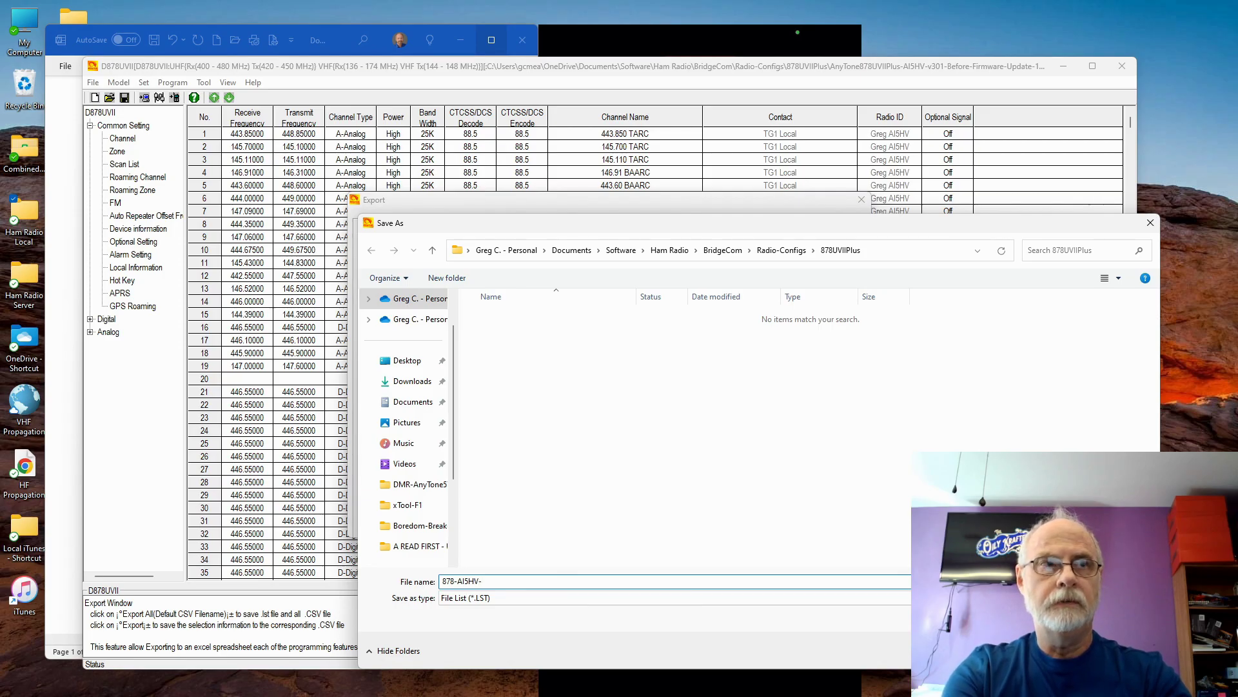
{"action": "key", "text": "BackSpace"}
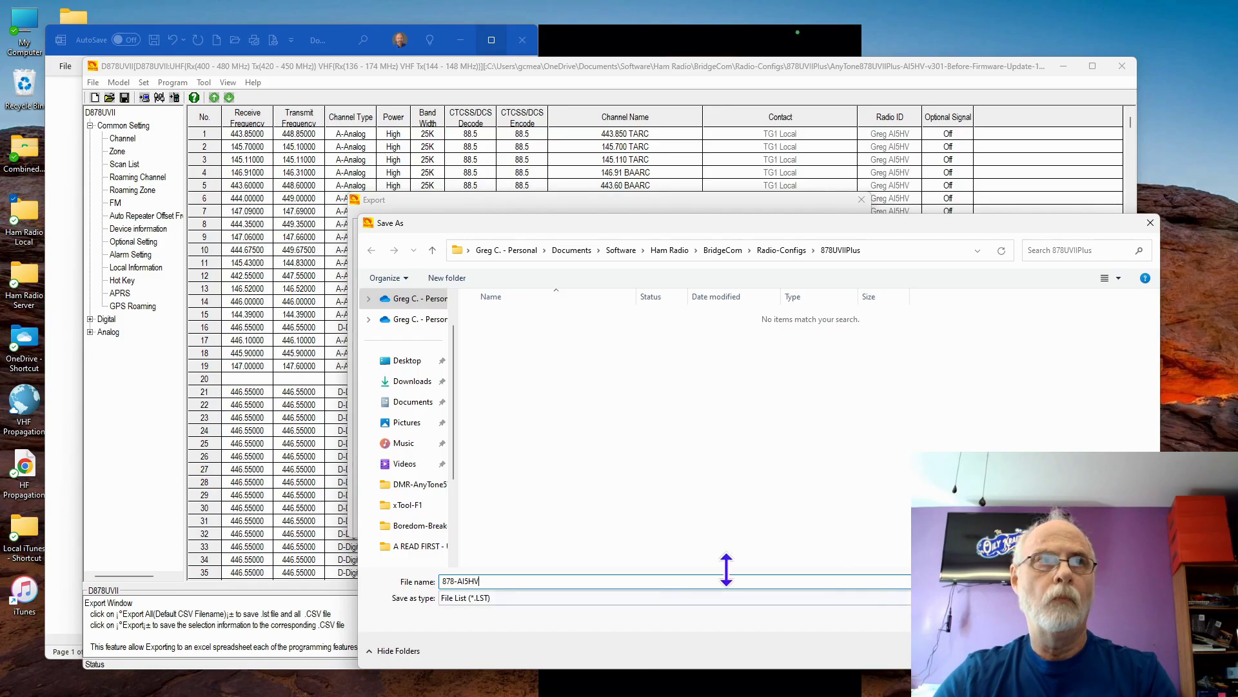
Step: Create a folder called 878-AI5HV inside 878UVIIPlus and open it as the export location
{"action": "left_click", "coordinate": [453, 276]}
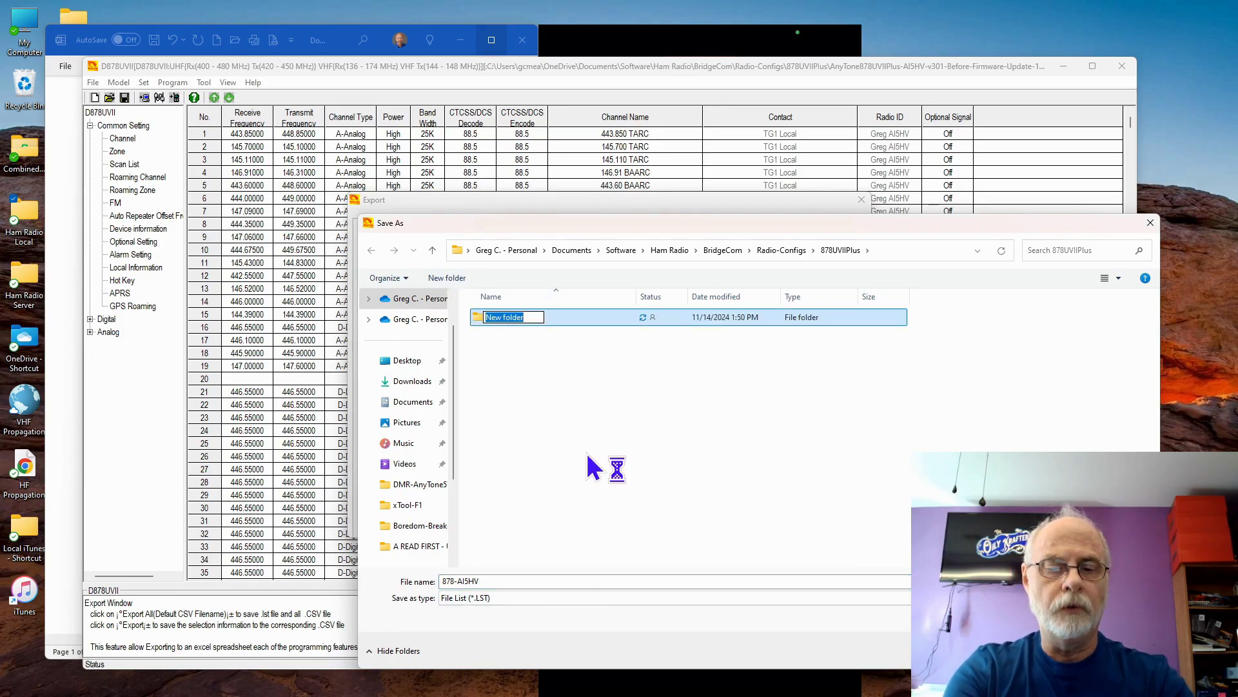
{"action": "type", "text": "878-AI5HV"}
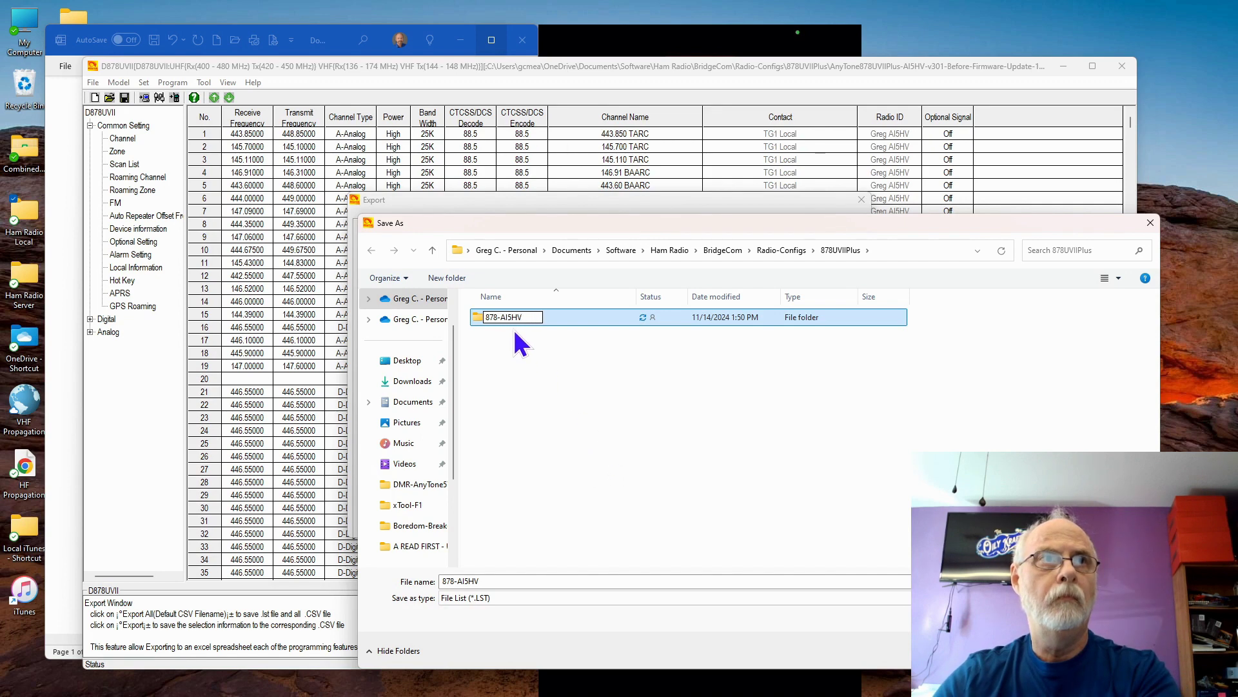
{"action": "double_click", "coordinate": [506, 316]}
Step: Complete the list file's name as 878-AI5HV-All-11-14-2024 and export all the CSV files
{"action": "left_click", "coordinate": [504, 581]}
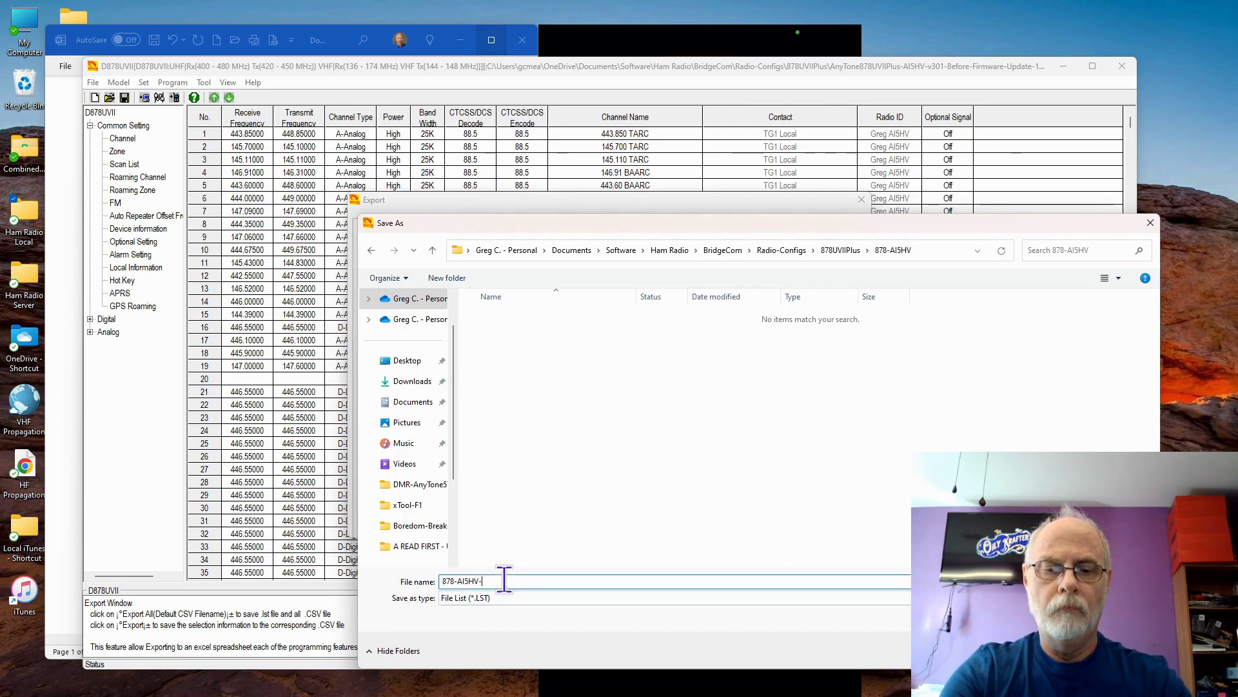
{"action": "key", "text": "Caps_Lock"}
{"action": "type", "text": "All-"}
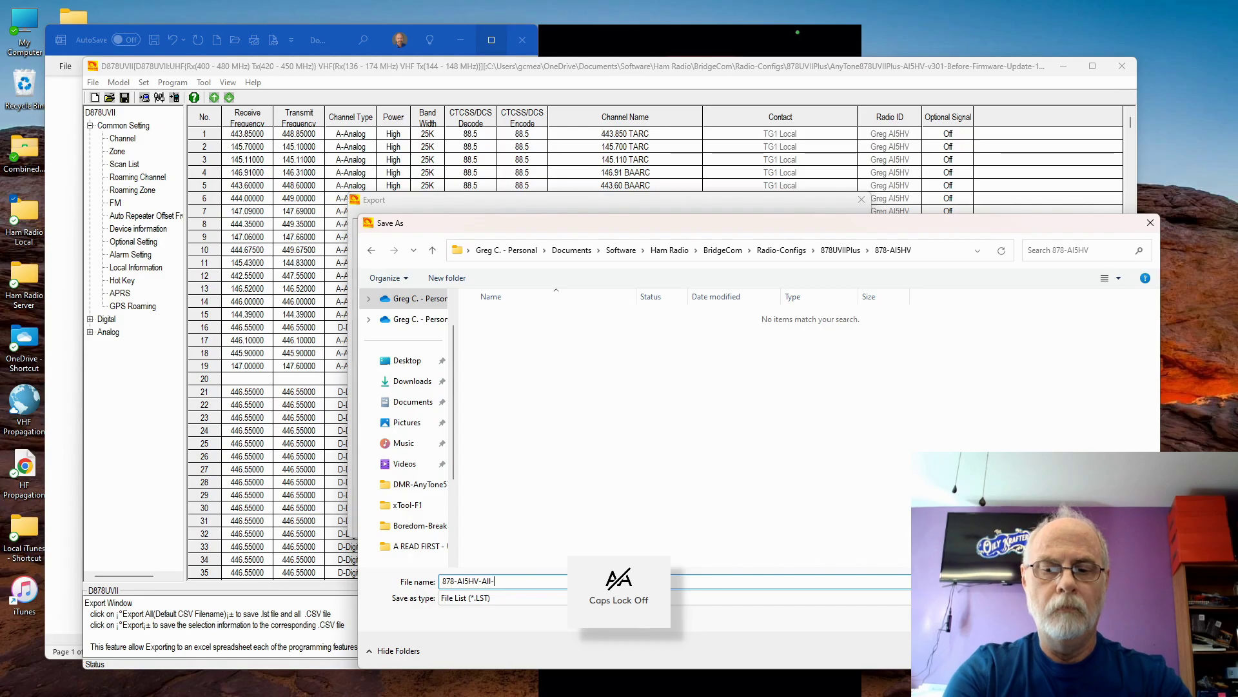
{"action": "type", "text": "11-14-2024"}
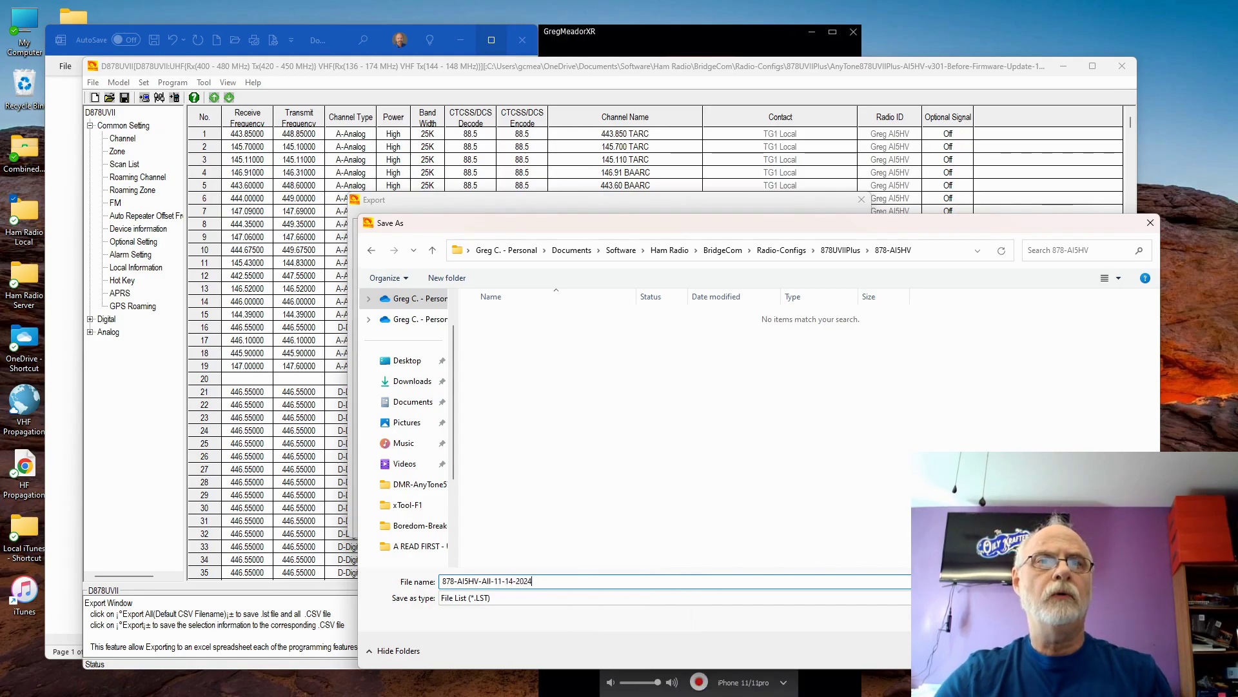
{"action": "key", "text": "Return"}
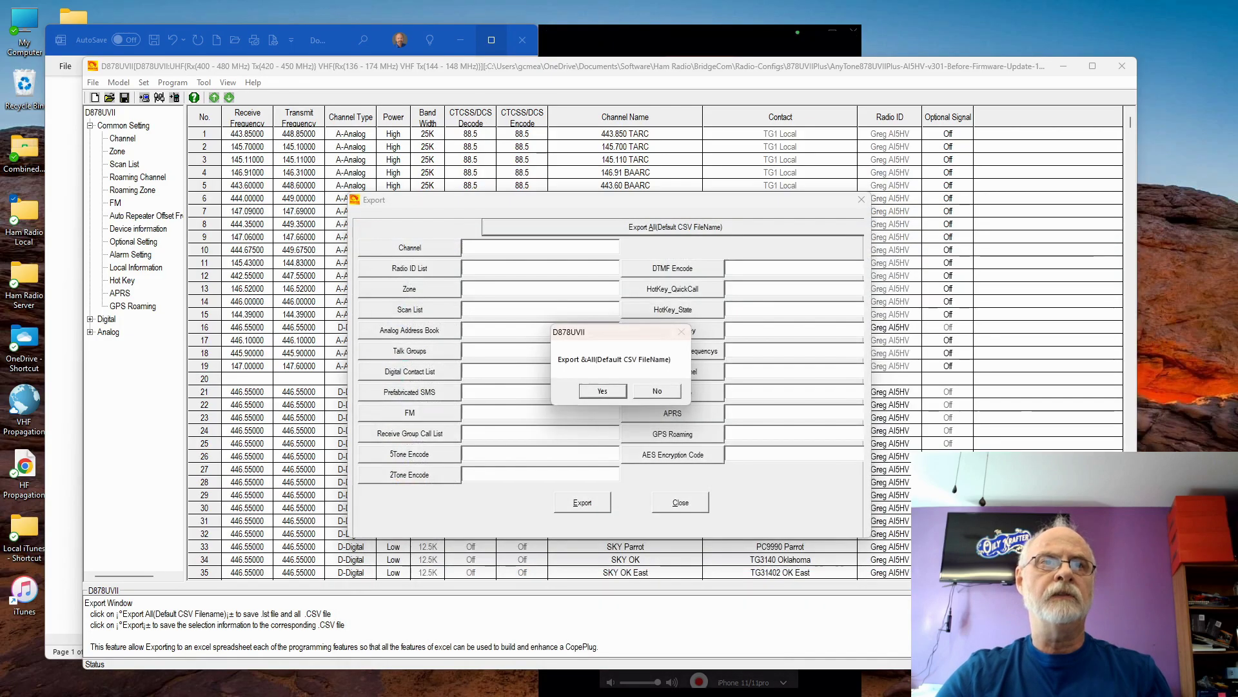
{"action": "left_click", "coordinate": [601, 391]}
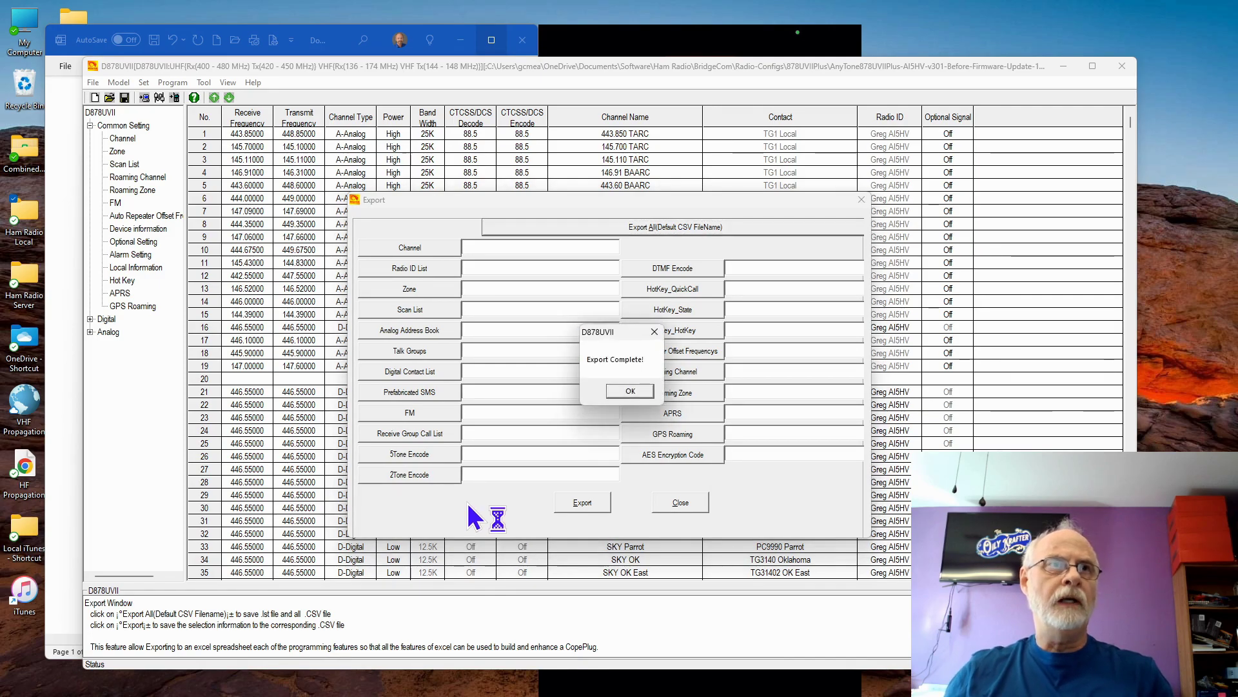
{"action": "left_click", "coordinate": [631, 391]}
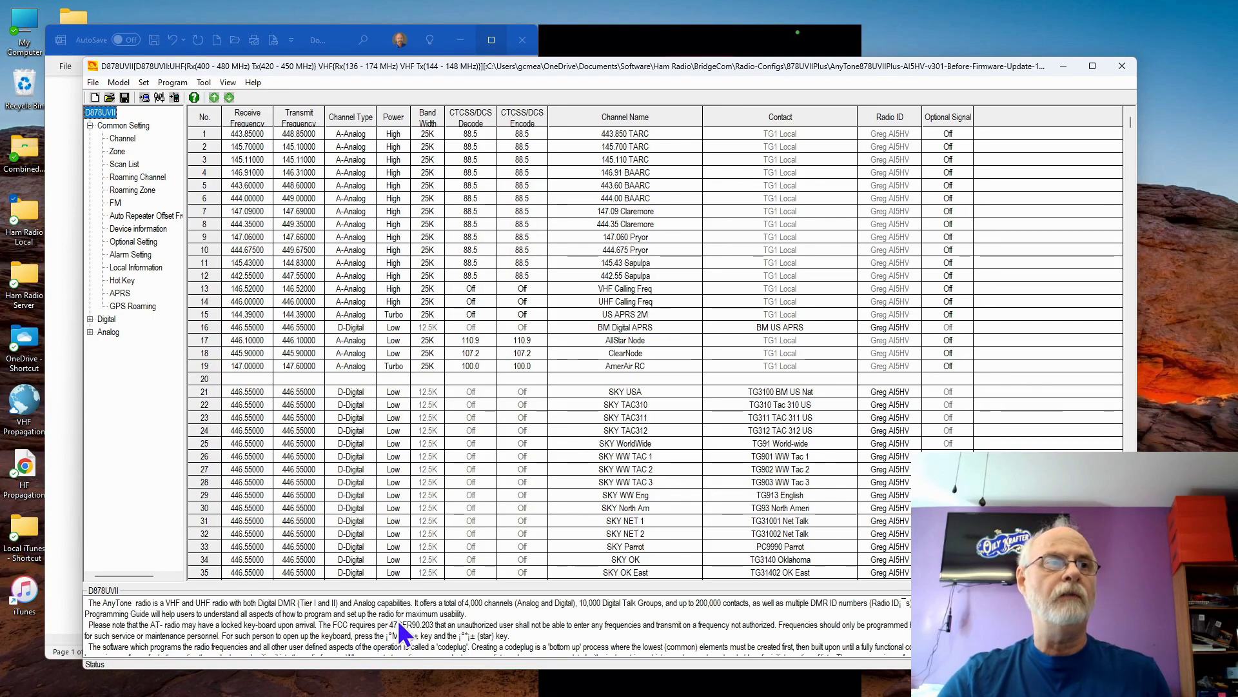
Step: Switch to the File Explorer window showing the update instructions, go up to the BridgeCom folder and open Radio-Configs
{"action": "left_click", "coordinate": [163, 680]}
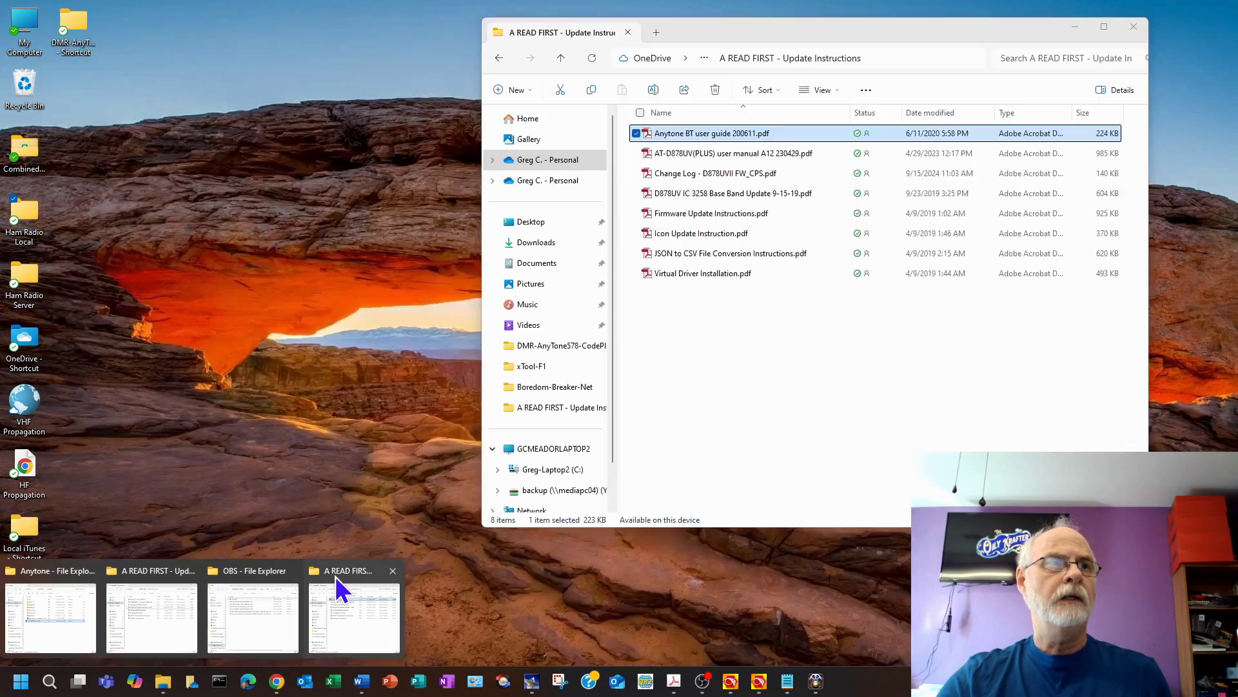
{"action": "mouse_move", "coordinate": [274, 578]}
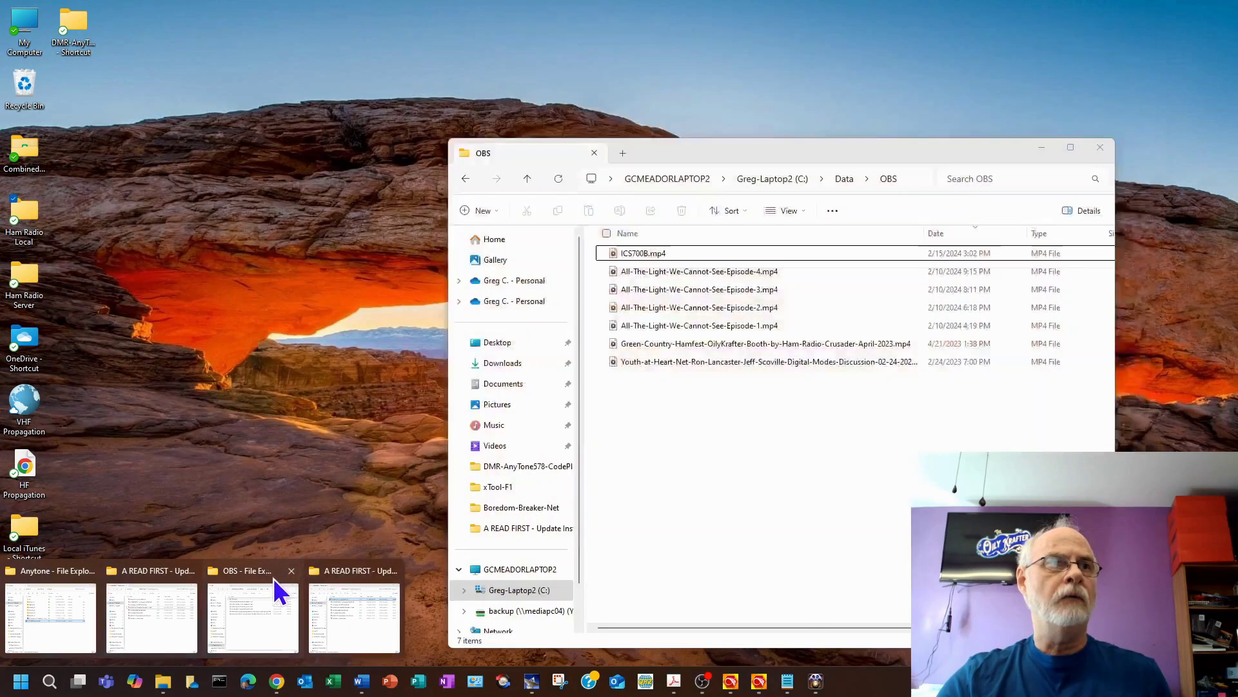
{"action": "mouse_move", "coordinate": [180, 572]}
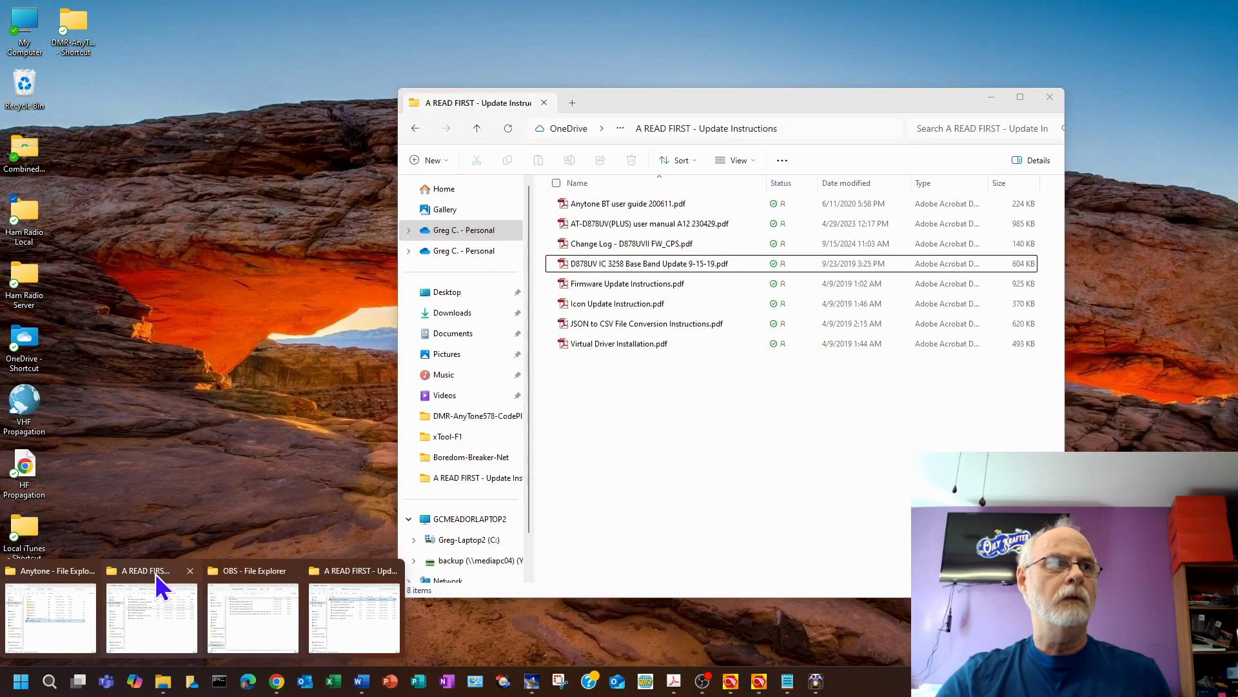
{"action": "left_click", "coordinate": [140, 575]}
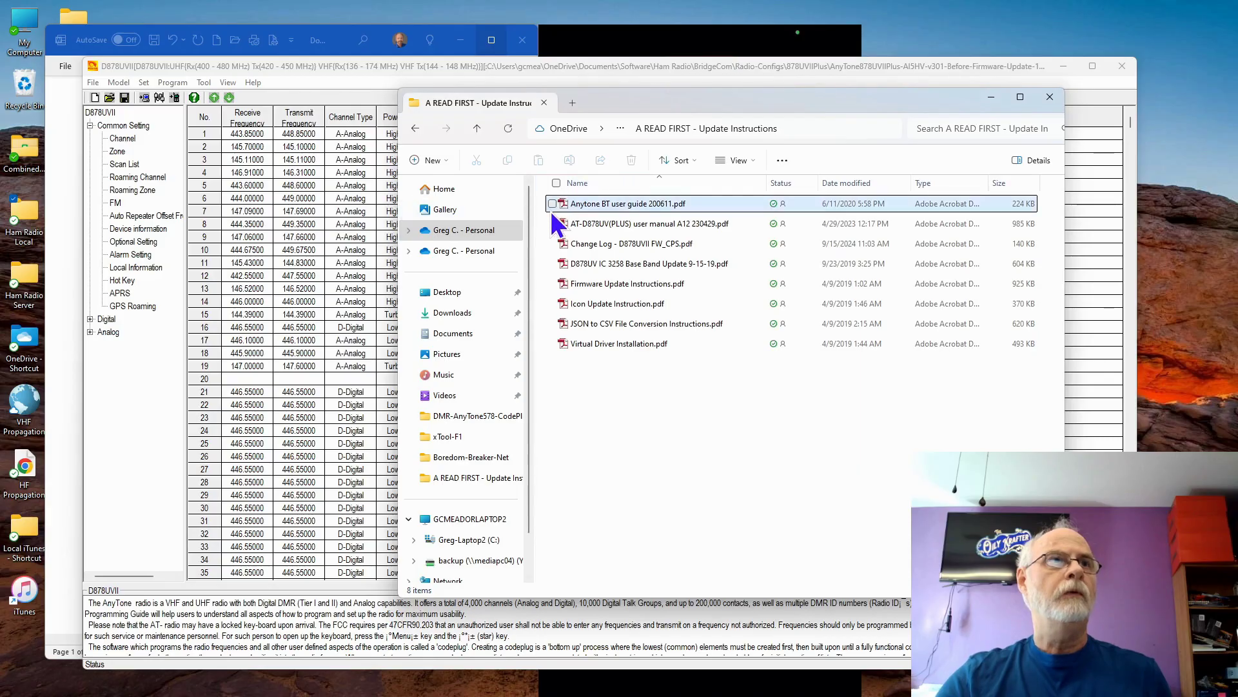
{"action": "left_click", "coordinate": [478, 128]}
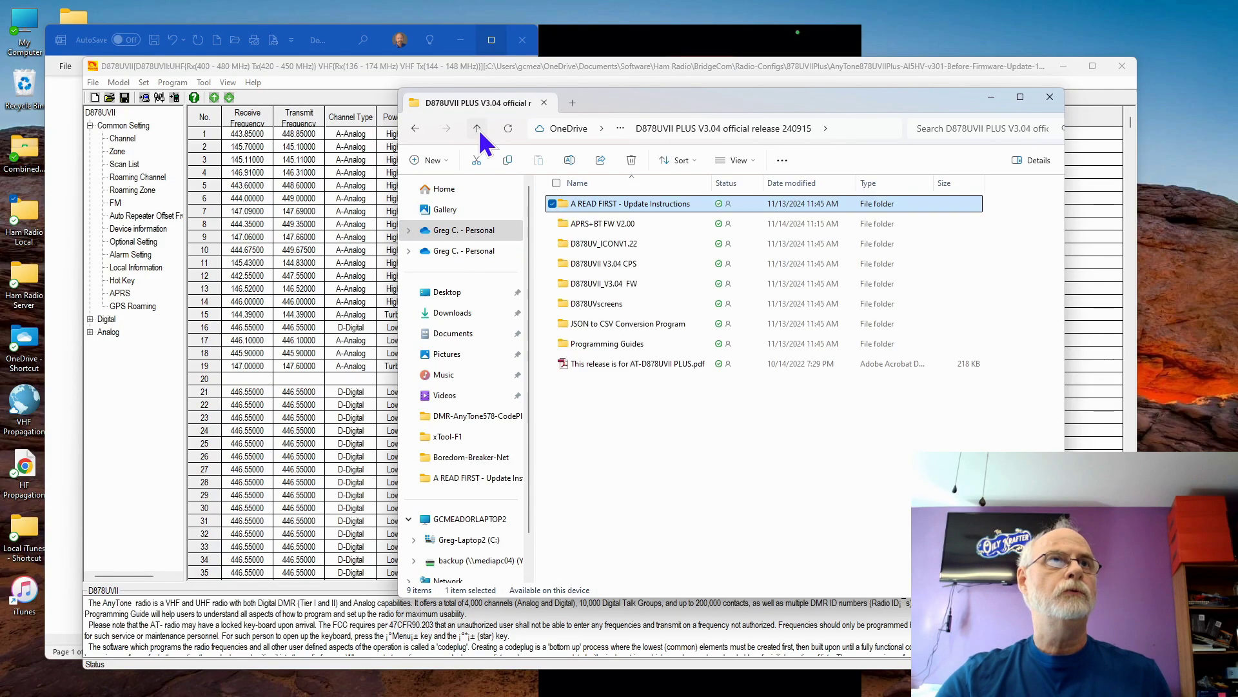
{"action": "left_click", "coordinate": [478, 127]}
{"action": "left_click", "coordinate": [478, 128]}
{"action": "left_click", "coordinate": [478, 128]}
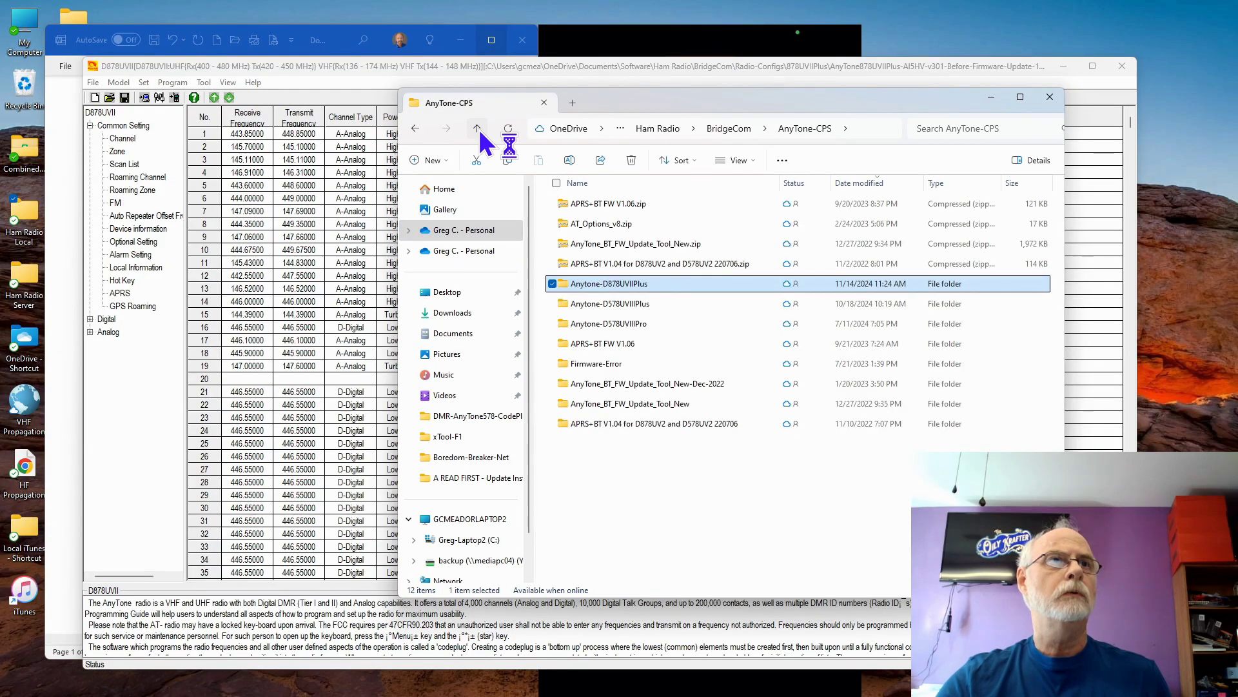
{"action": "left_click", "coordinate": [478, 127]}
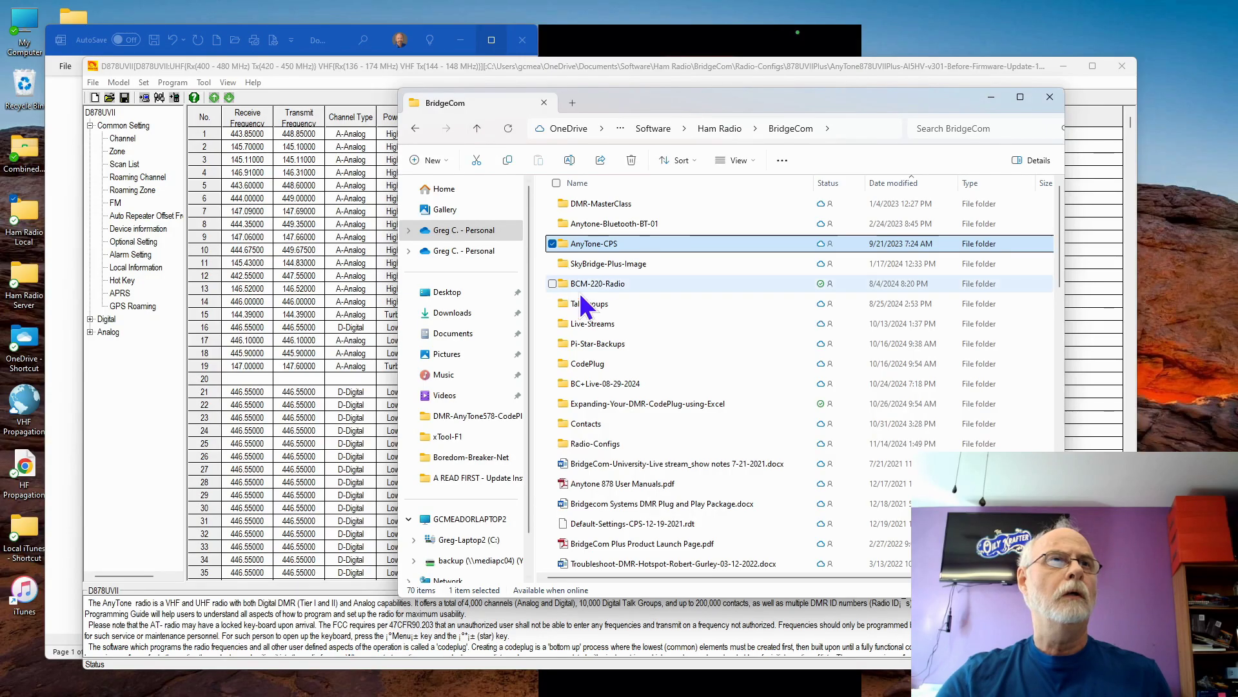
{"action": "double_click", "coordinate": [602, 445]}
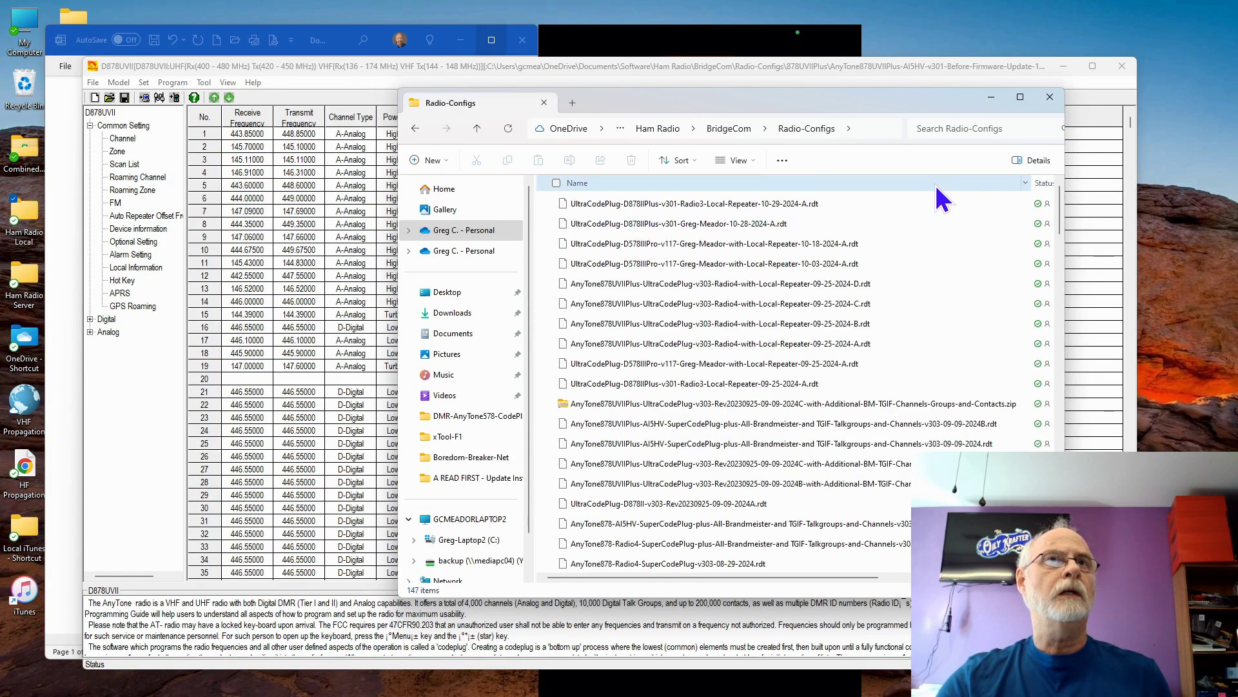
Step: Sort Radio-Configs by date modified, open the 878UVIIPlus folder and widen its name column to read the full file name
{"action": "left_click_drag", "start_coordinate": [1030, 183], "coordinate": [897, 183]}
{"action": "left_click", "coordinate": [993, 183]}
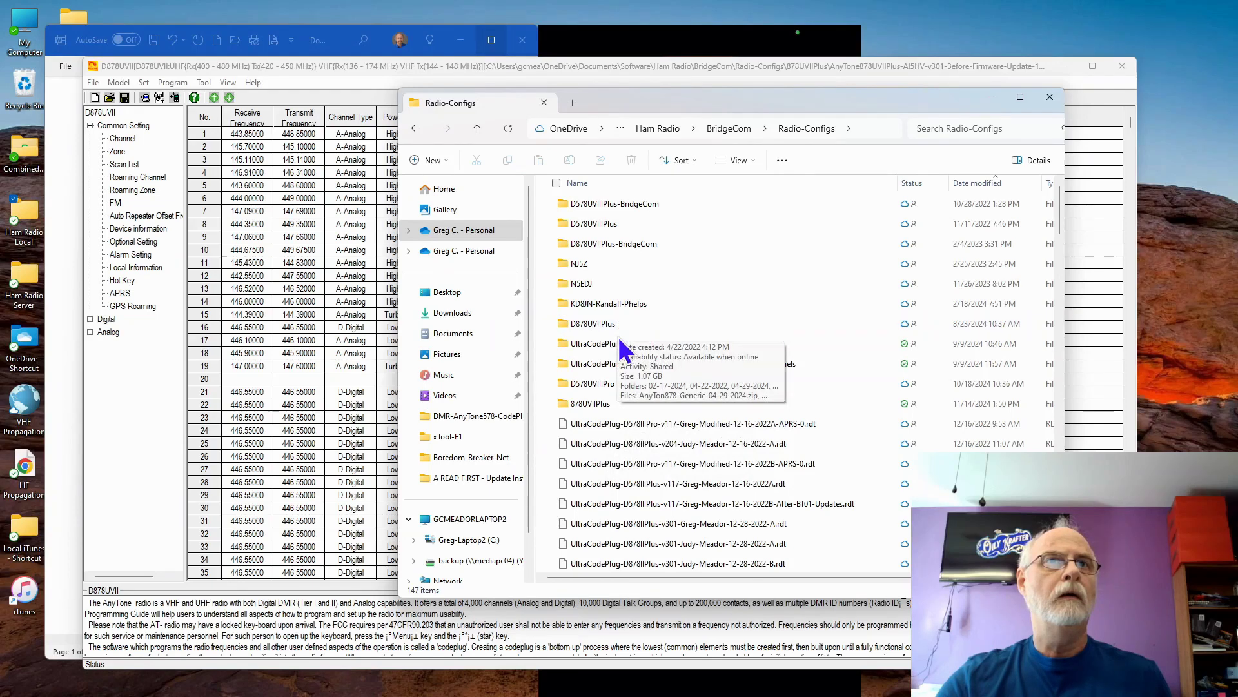
{"action": "double_click", "coordinate": [606, 401]}
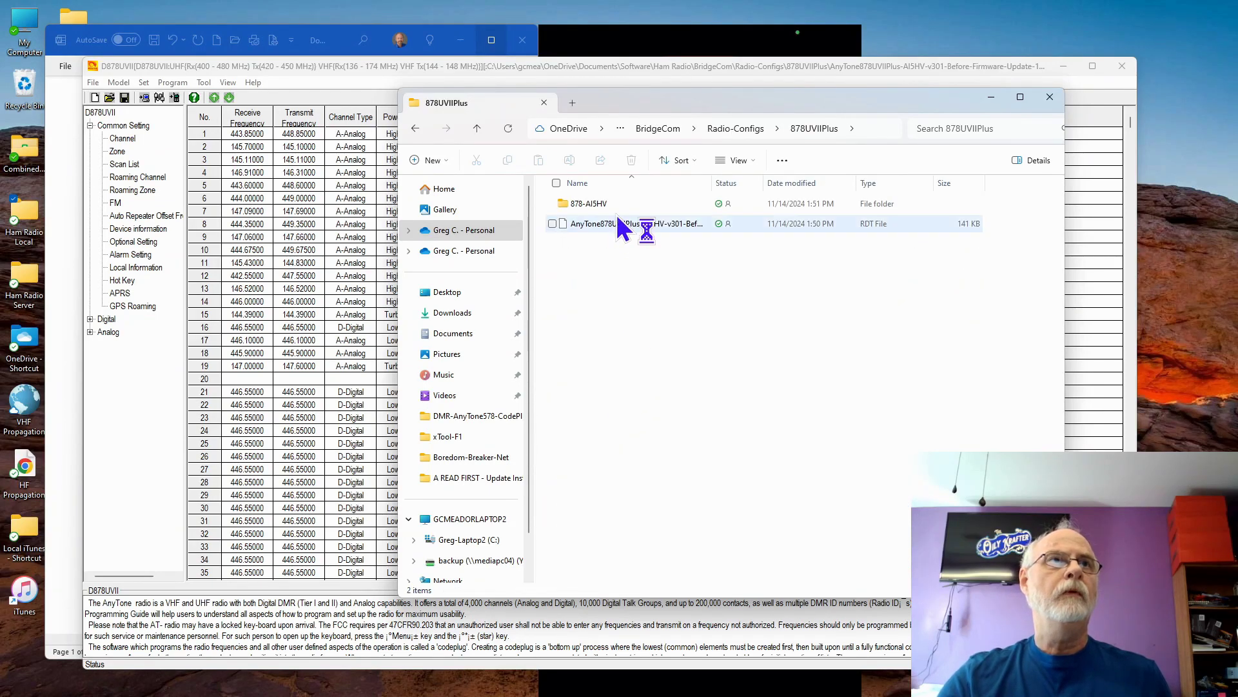
{"action": "left_click_drag", "start_coordinate": [712, 190], "coordinate": [799, 221]}
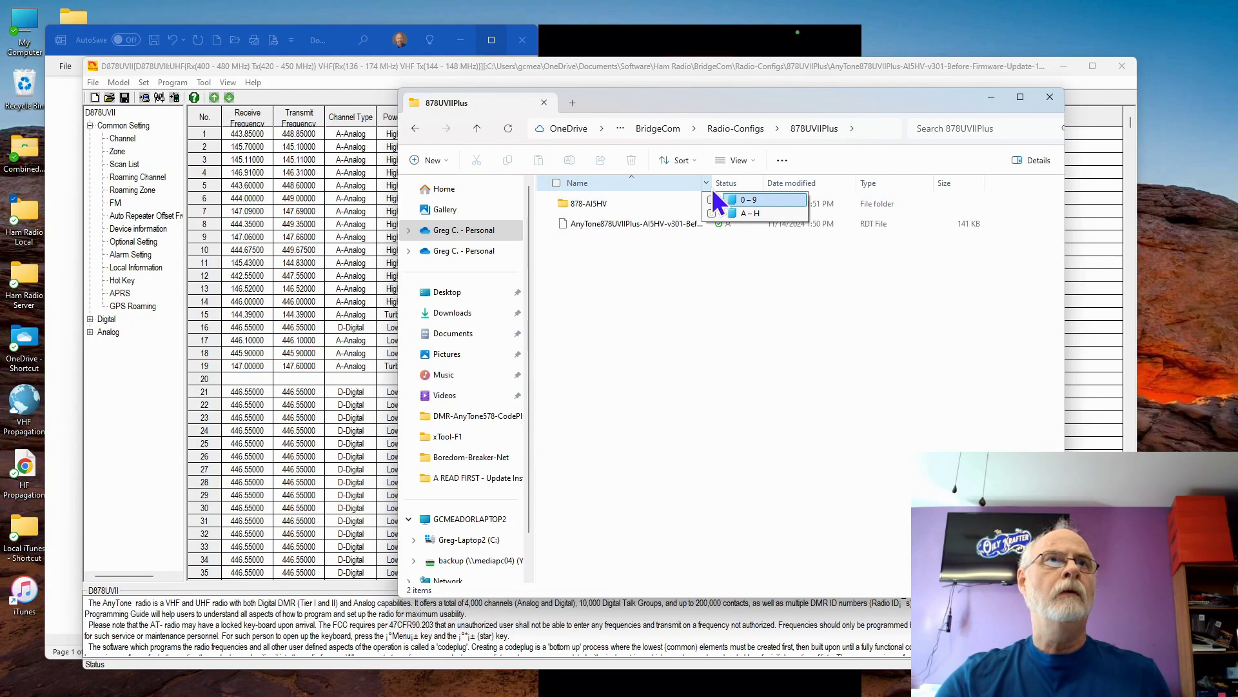
{"action": "left_click_drag", "start_coordinate": [713, 183], "coordinate": [872, 205]}
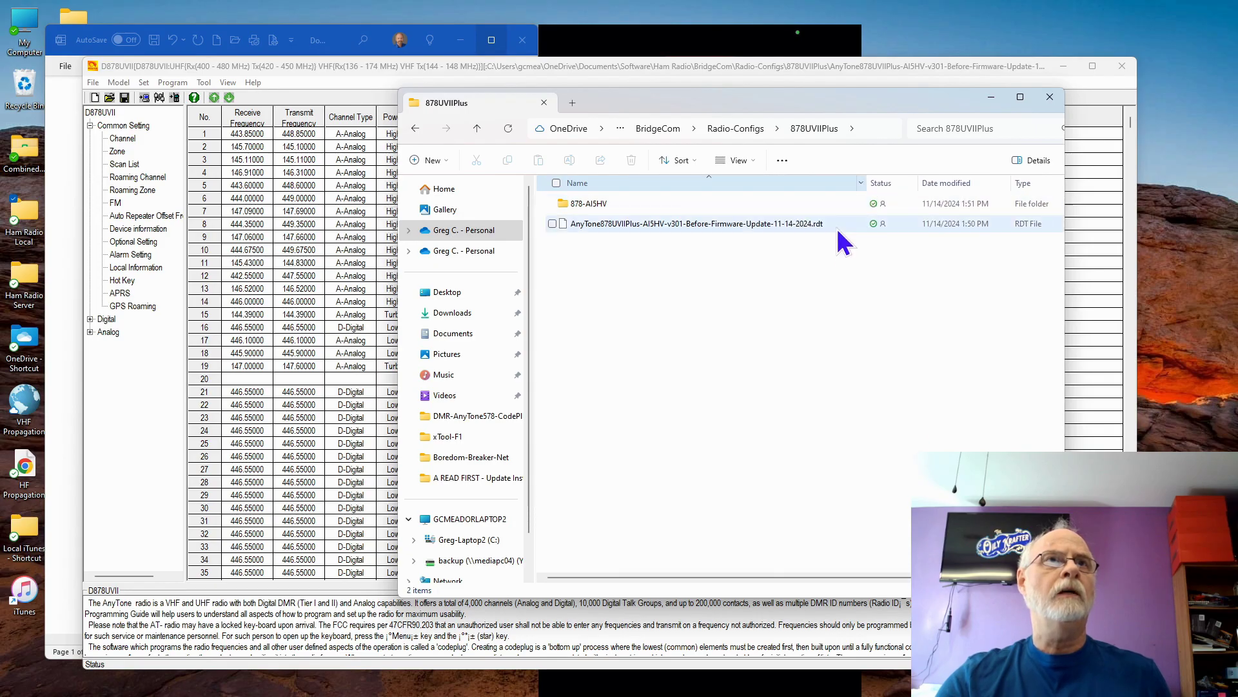
Step: Open the 878-AI5HV folder and look through the exported CSV files and the list file
{"action": "double_click", "coordinate": [600, 206]}
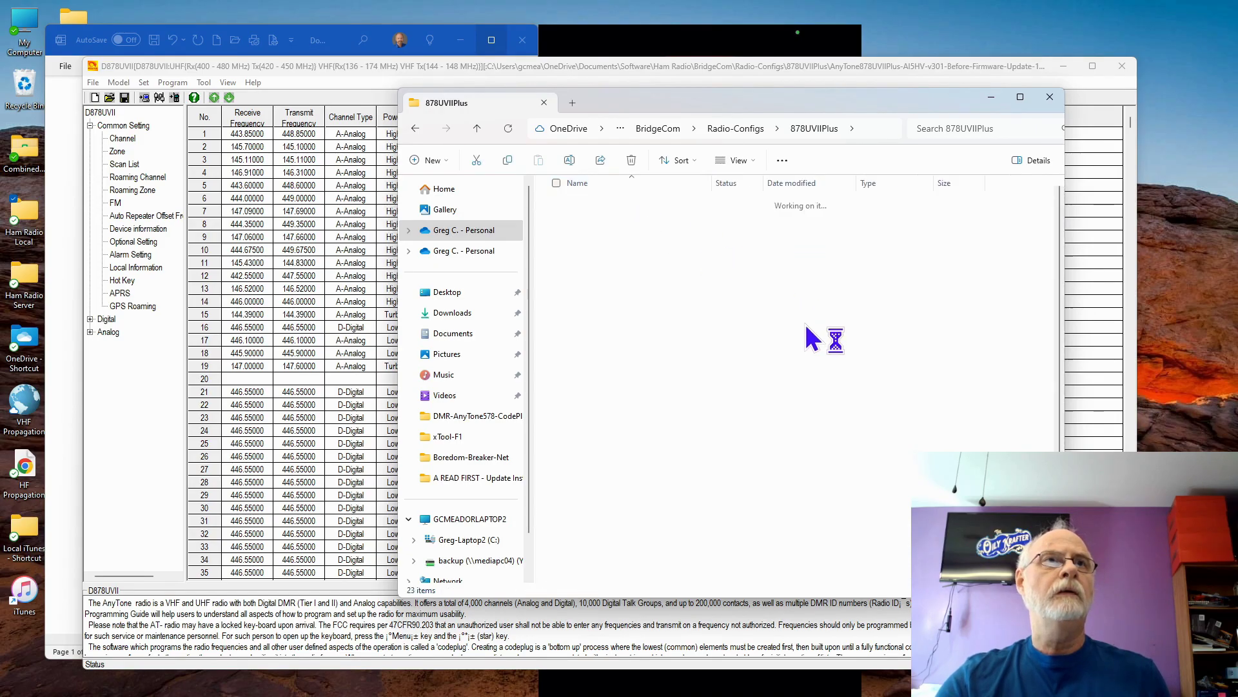
{"action": "scroll", "coordinate": [681, 270], "scroll_direction": "down", "scroll_amount": 1}
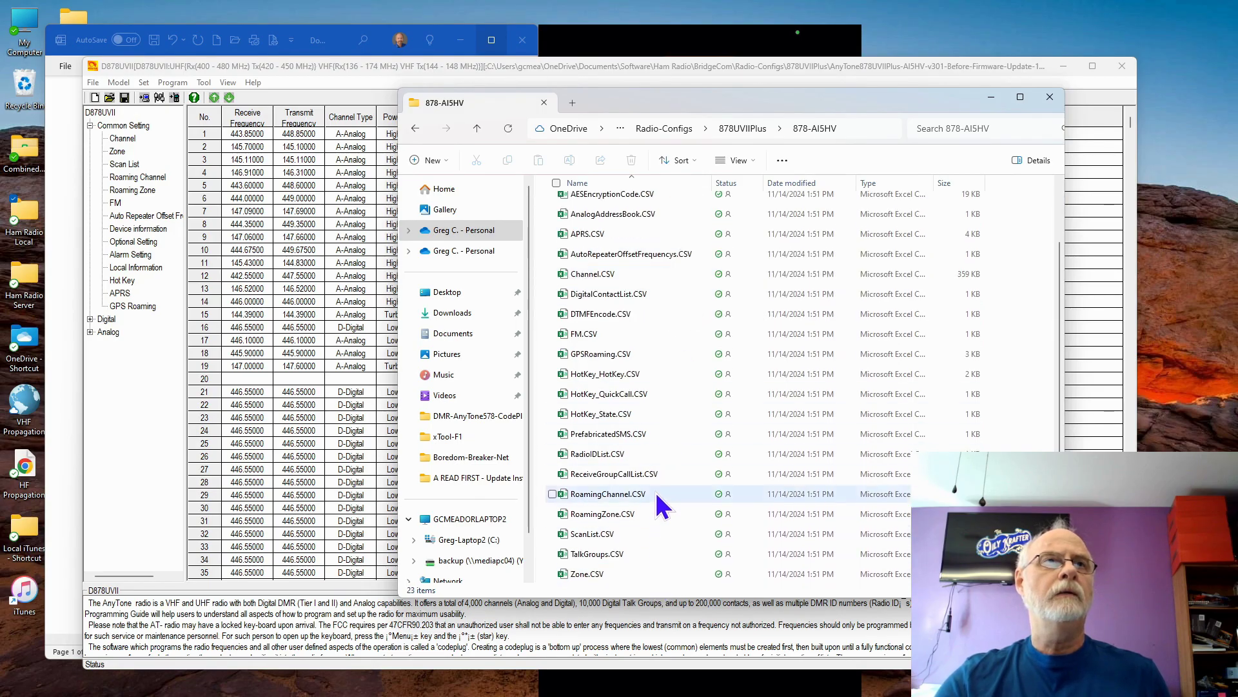
{"action": "scroll", "coordinate": [655, 464], "scroll_direction": "up", "scroll_amount": 1}
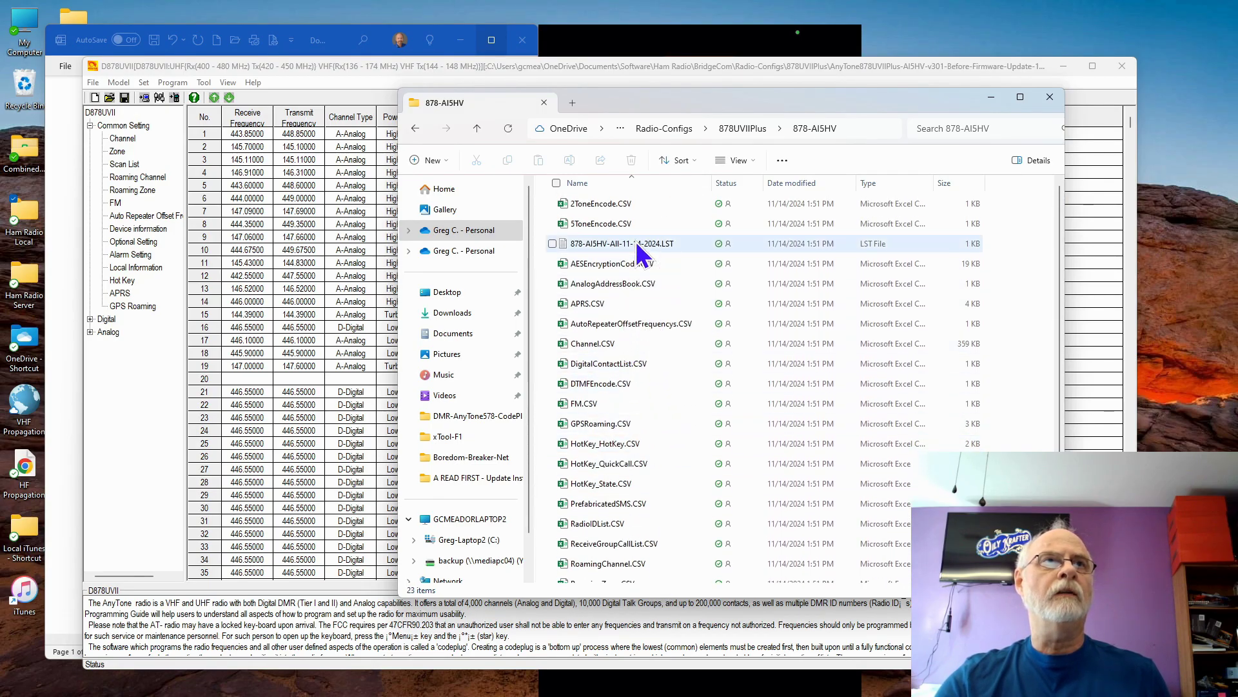
Step: Put away the exported CSV folder and the version 3.01 software, and bring up Firmware Update Instructions.pdf in Adobe Acrobat
{"action": "left_click", "coordinate": [1050, 98]}
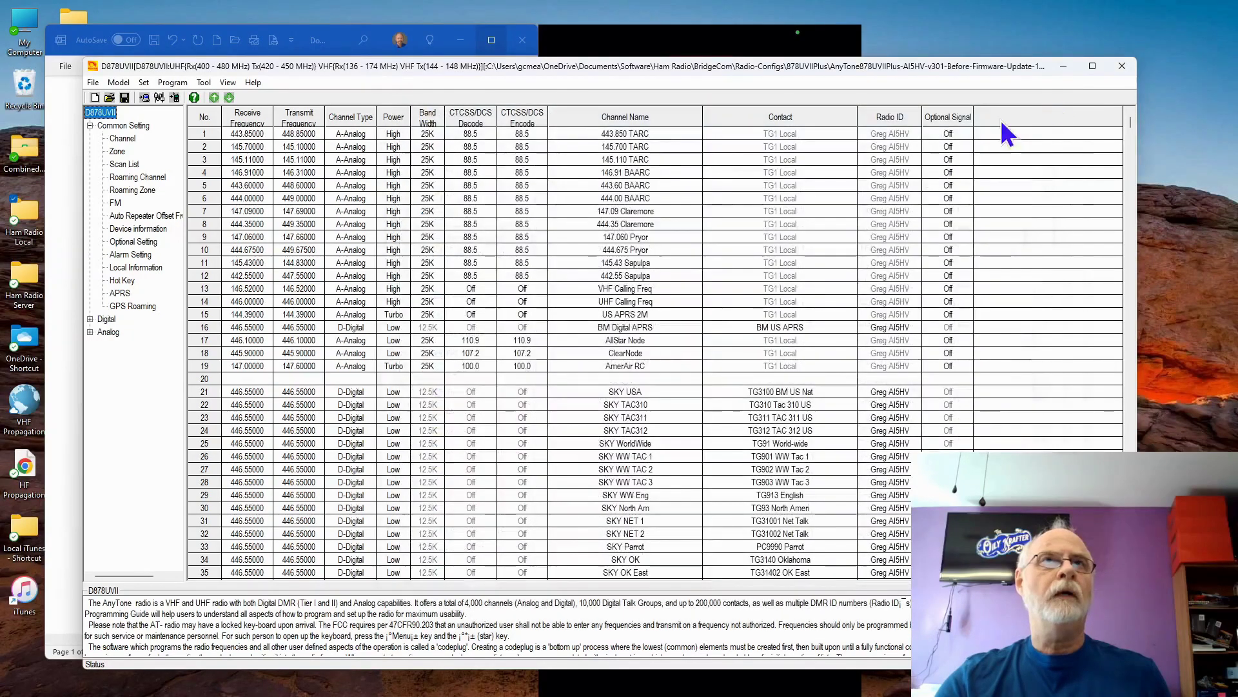
{"action": "left_click", "coordinate": [1066, 66]}
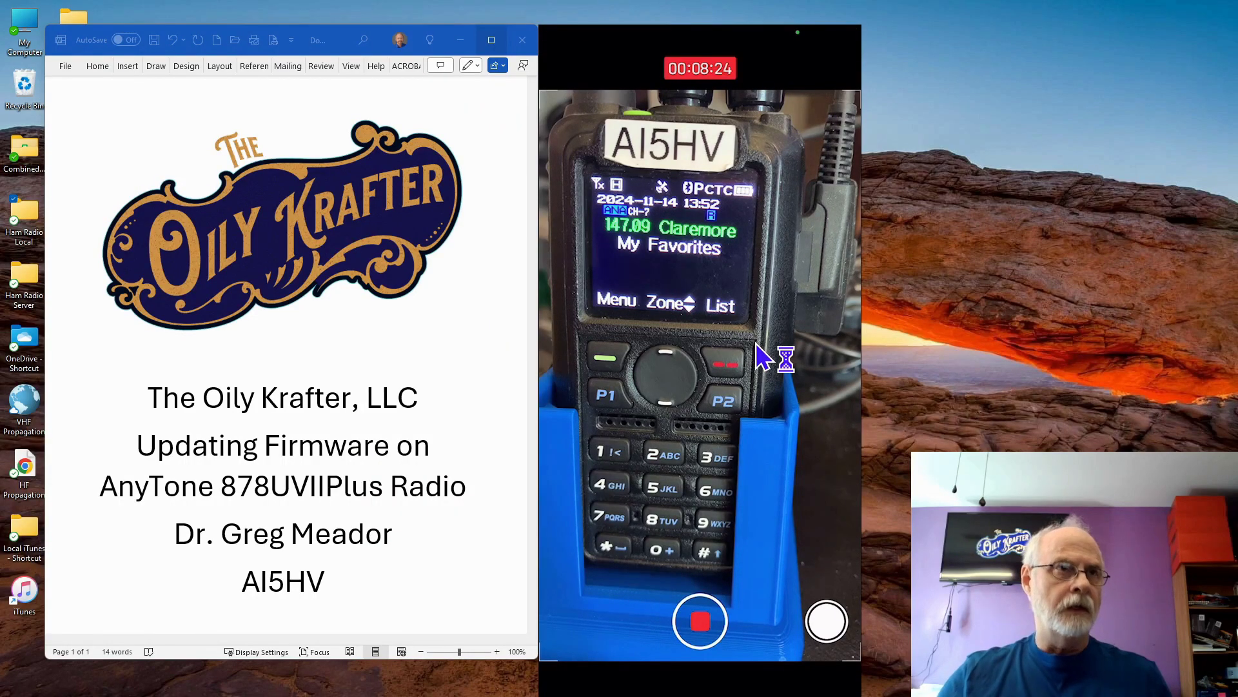
{"action": "mouse_move", "coordinate": [702, 691]}
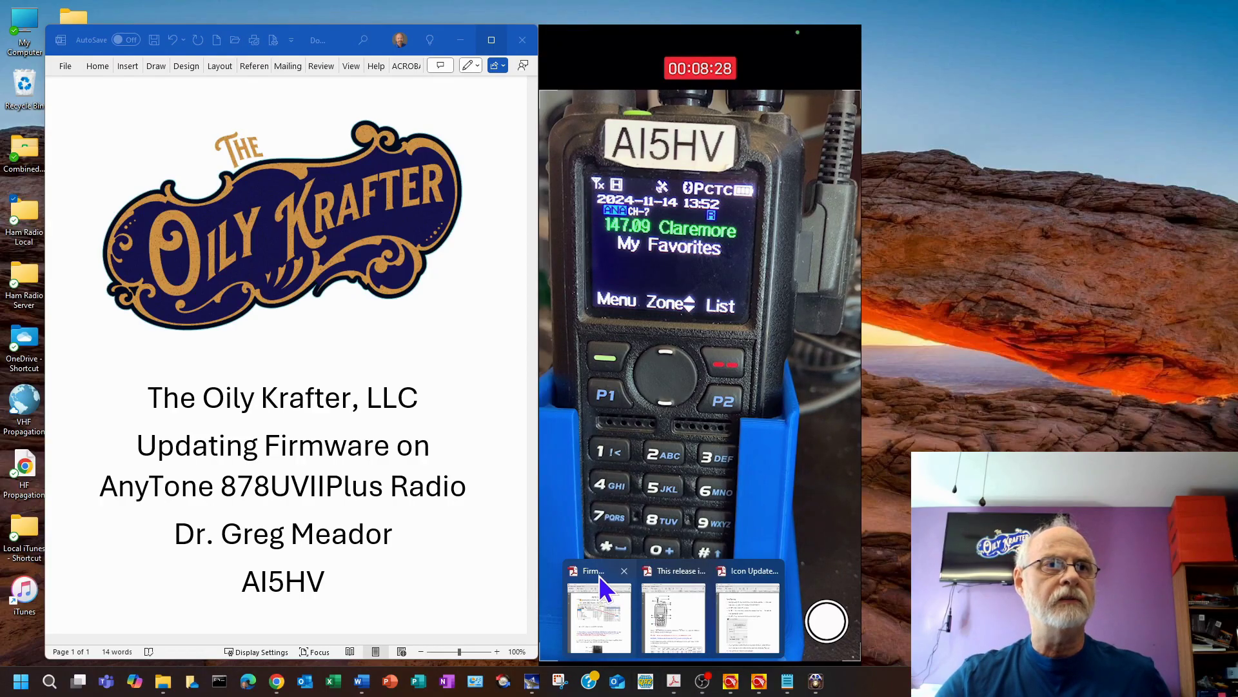
{"action": "left_click", "coordinate": [598, 575]}
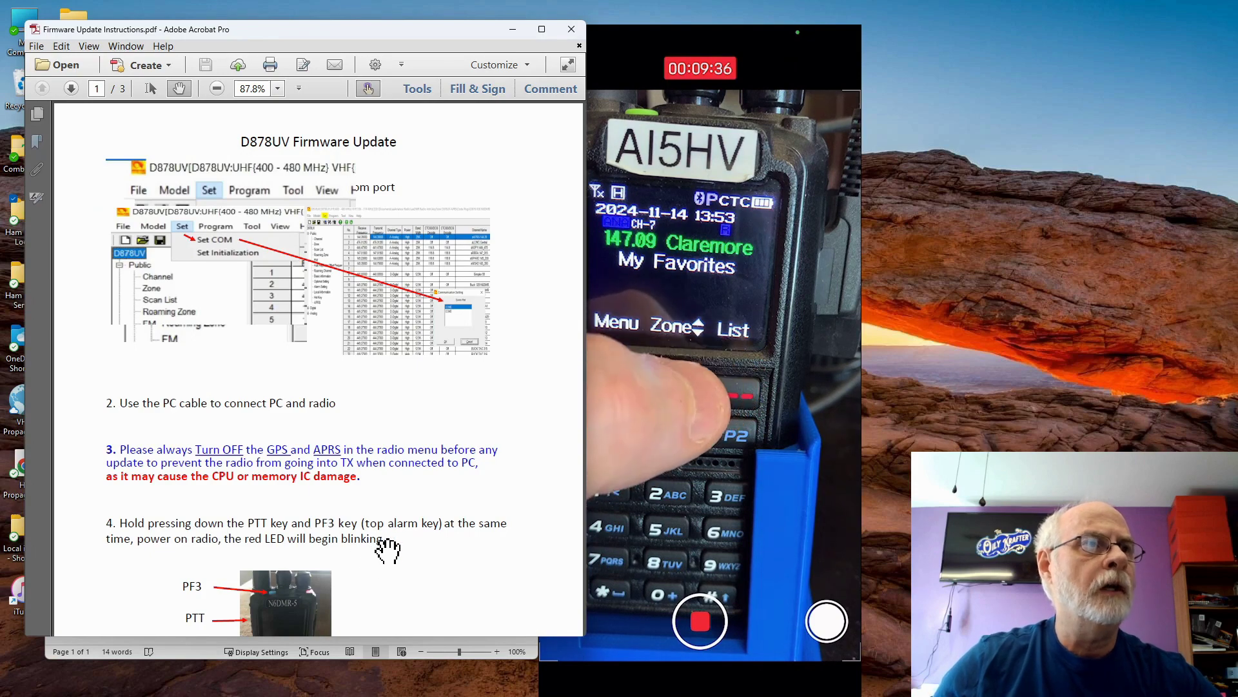
{"action": "scroll", "coordinate": [390, 550], "scroll_direction": "down", "scroll_amount": 1}
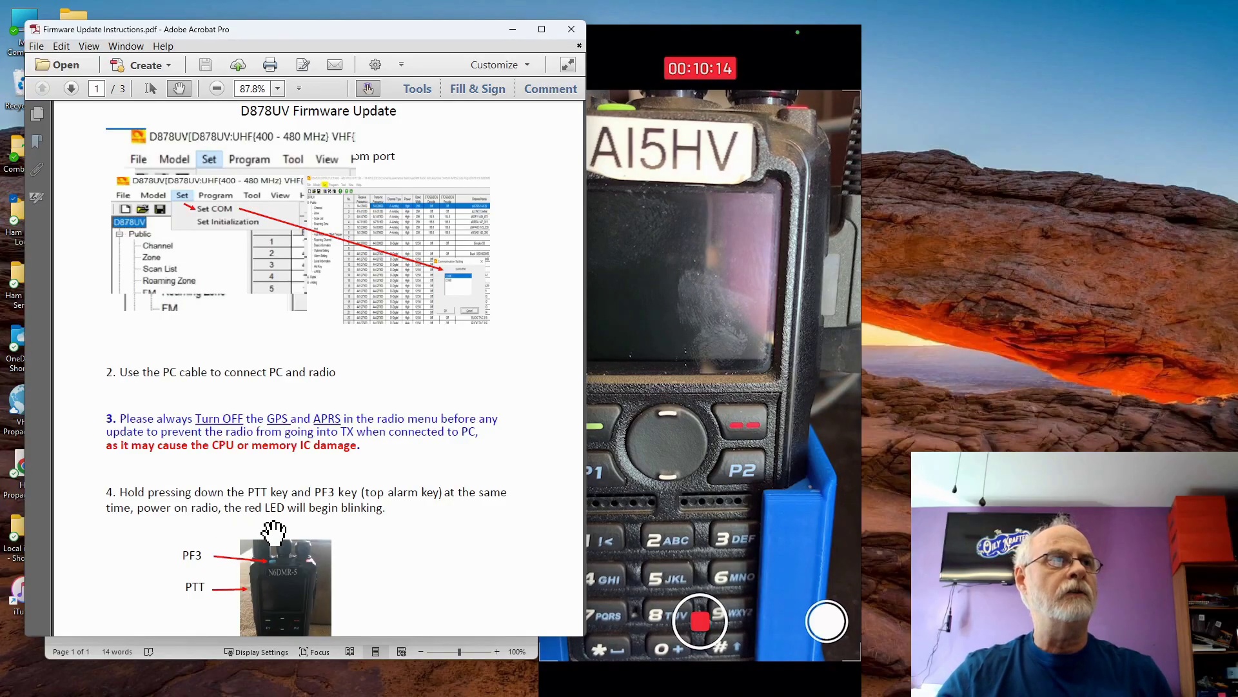
Step: Switch to File Explorer, look through the D878UVII PLUS V3.04 official release 240915 folder and minimize the window
{"action": "mouse_move", "coordinate": [258, 689]}
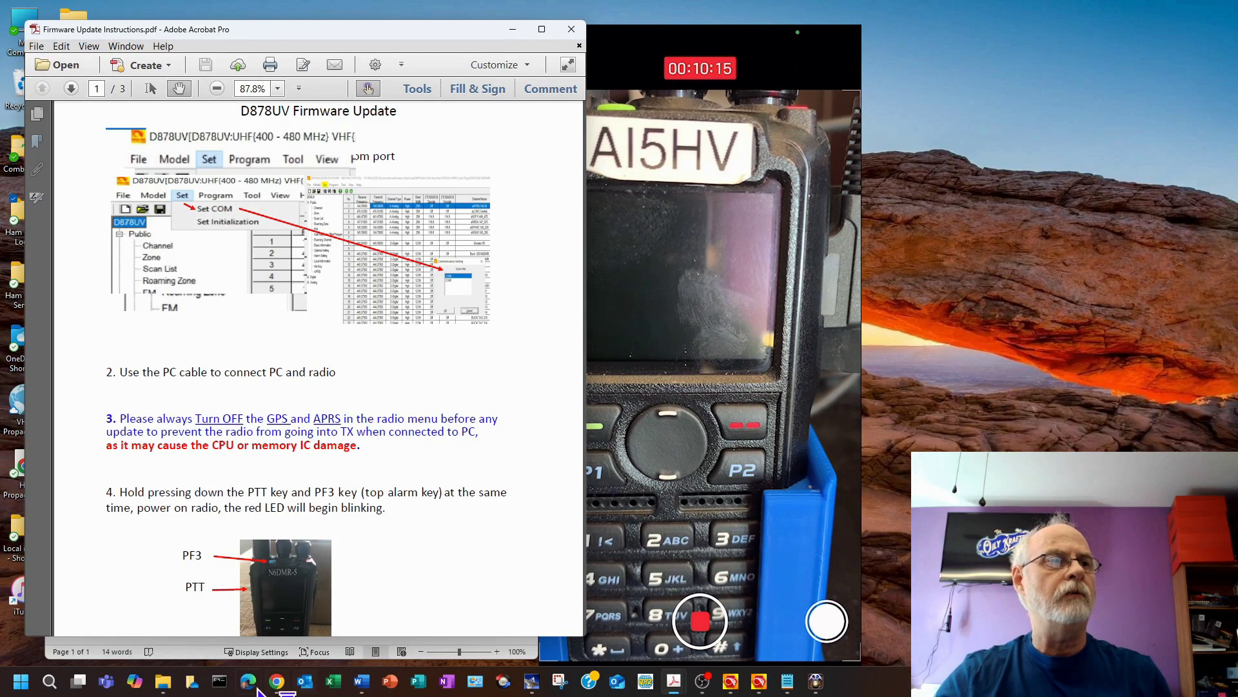
{"action": "left_click", "coordinate": [162, 681]}
{"action": "left_click", "coordinate": [266, 577]}
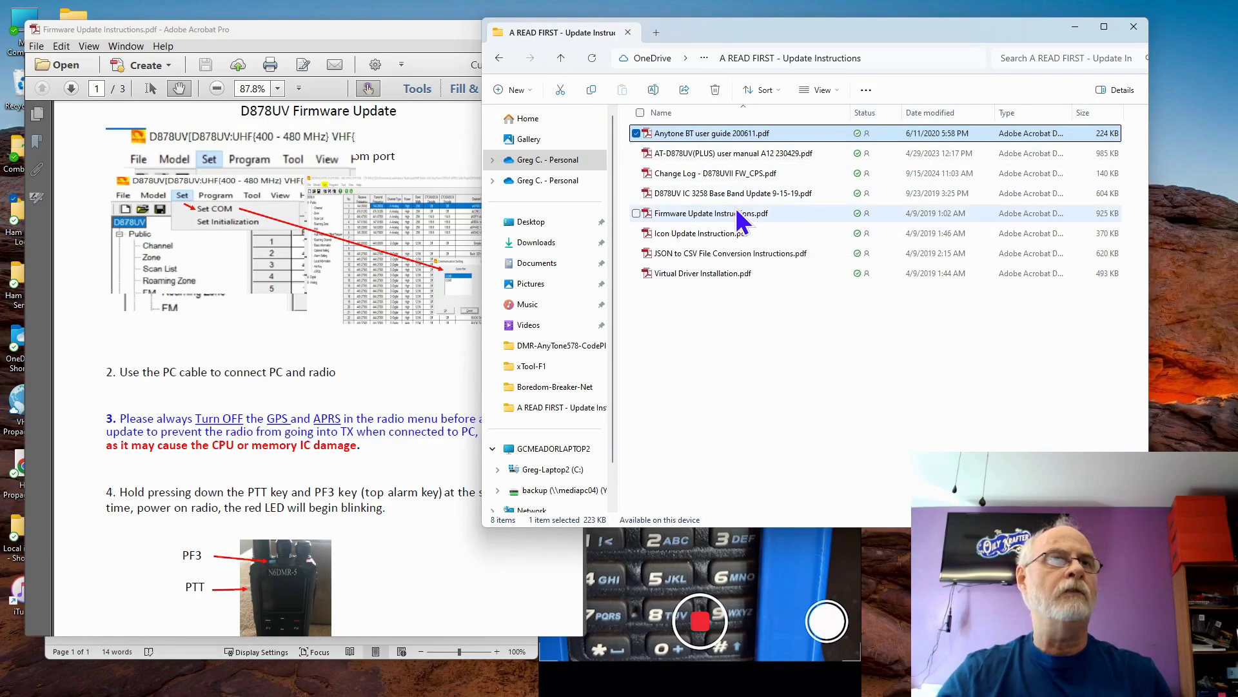
{"action": "left_click", "coordinate": [561, 59]}
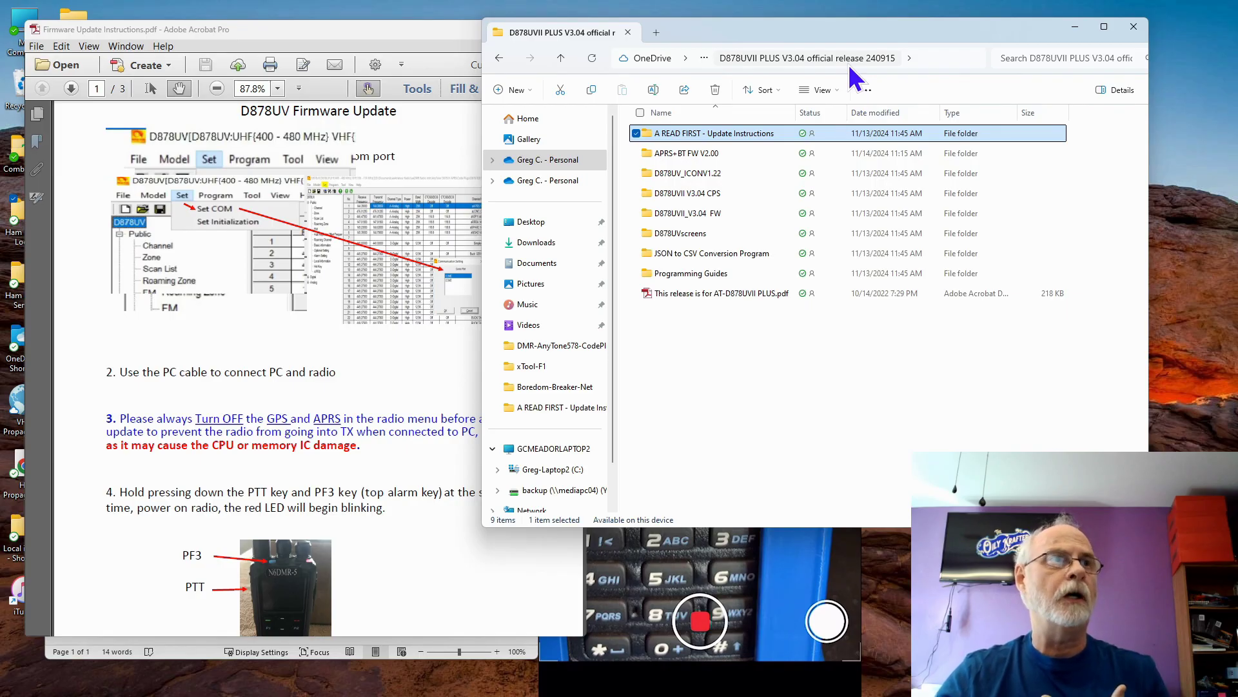
{"action": "left_click", "coordinate": [1075, 25]}
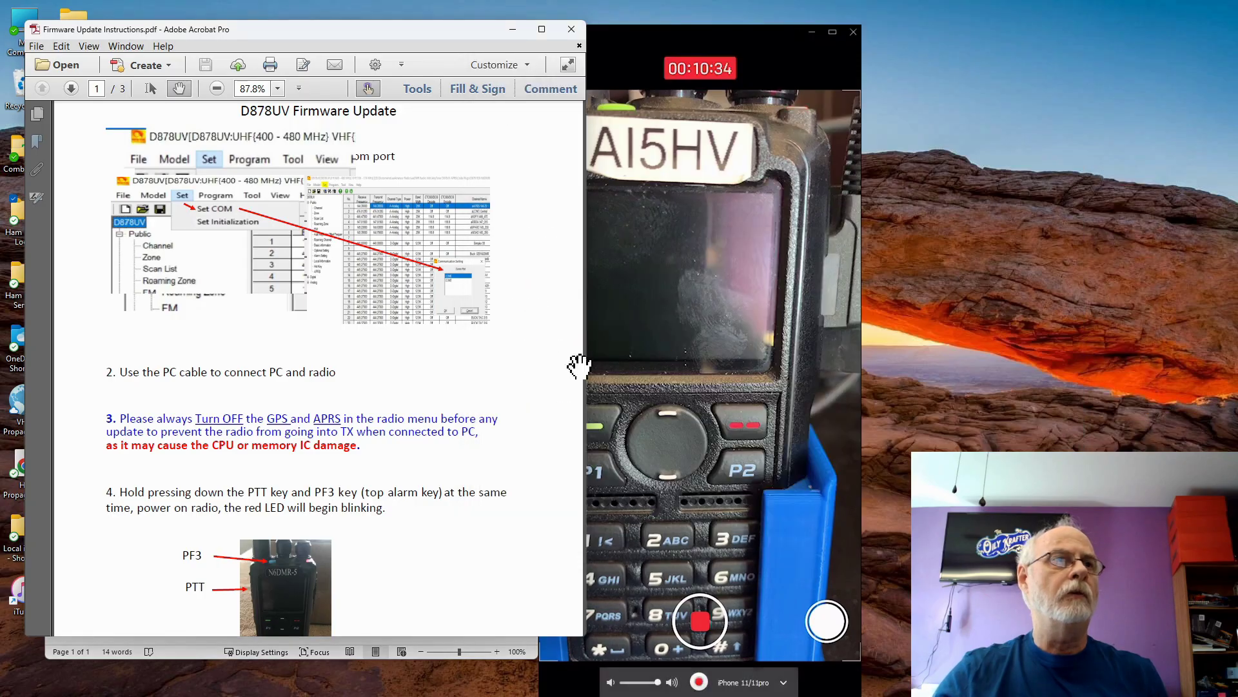
Step: Read steps 5 and 6 on page 2 of the firmware update instructions about selecting the SPI file
{"action": "scroll", "coordinate": [443, 431], "scroll_direction": "down", "scroll_amount": 6}
{"action": "scroll", "coordinate": [443, 431], "scroll_direction": "down", "scroll_amount": 5}
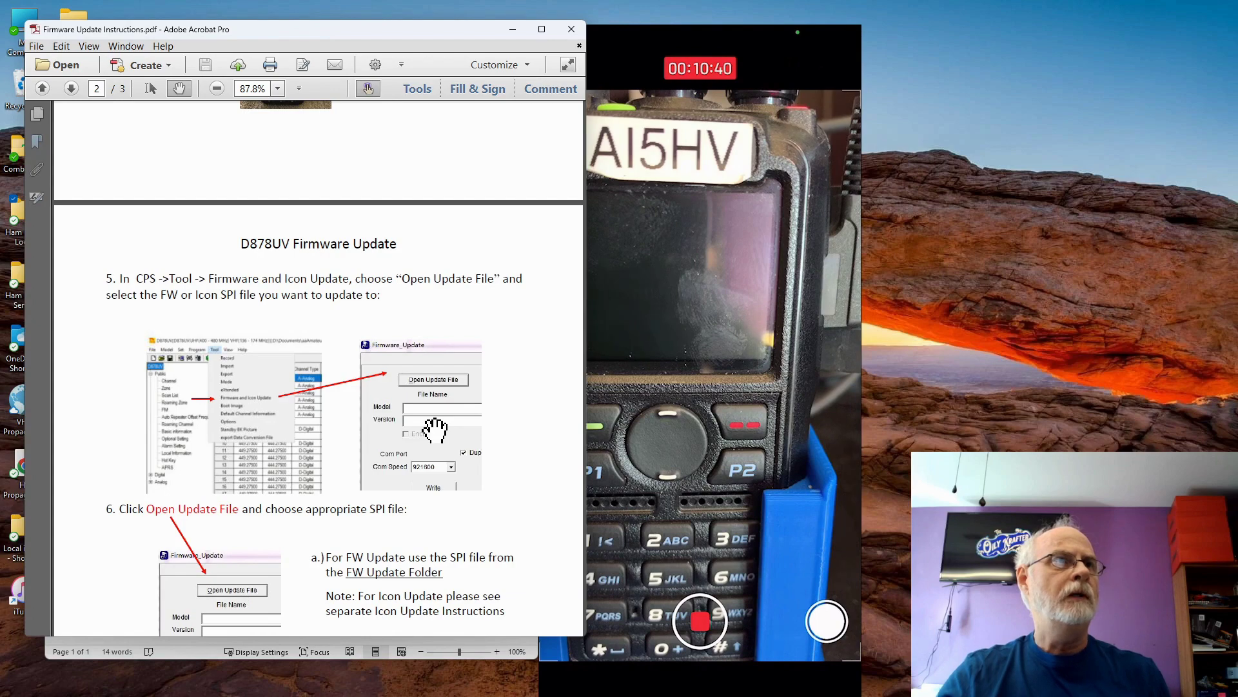
{"action": "scroll", "coordinate": [433, 428], "scroll_direction": "down", "scroll_amount": 3}
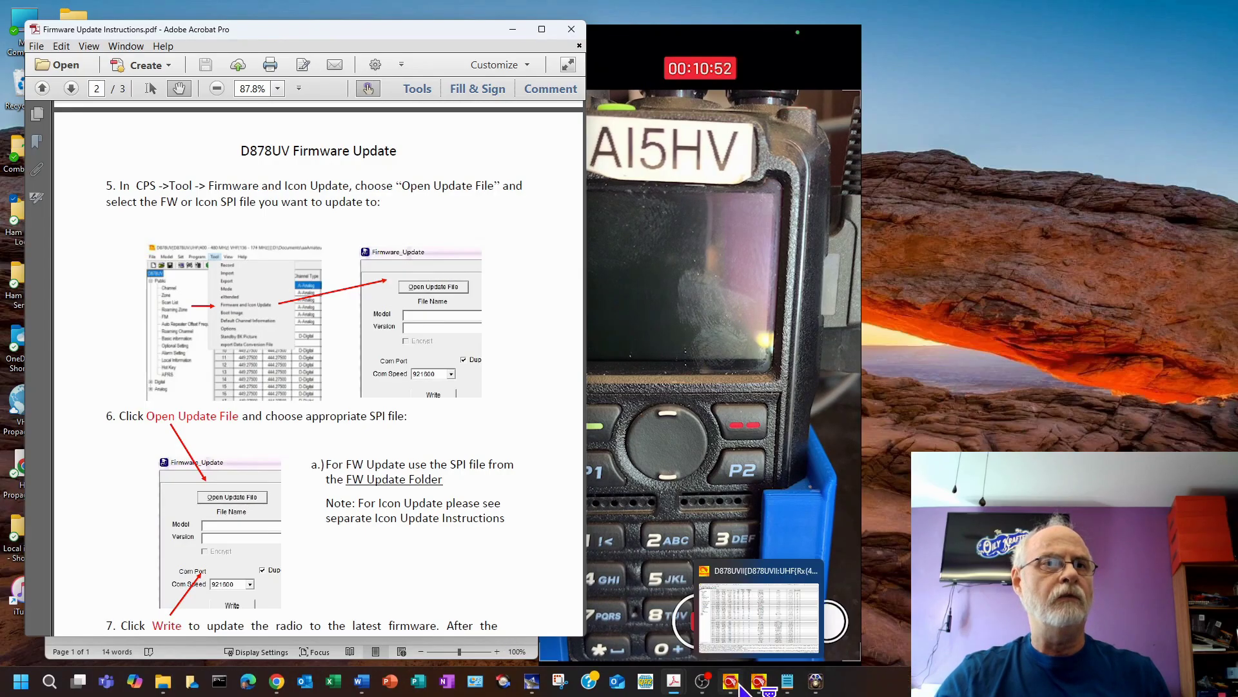
Step: Switch to the version 3.04 D878UVII programming software and arrange its window beside the update instructions
{"action": "left_click", "coordinate": [737, 686]}
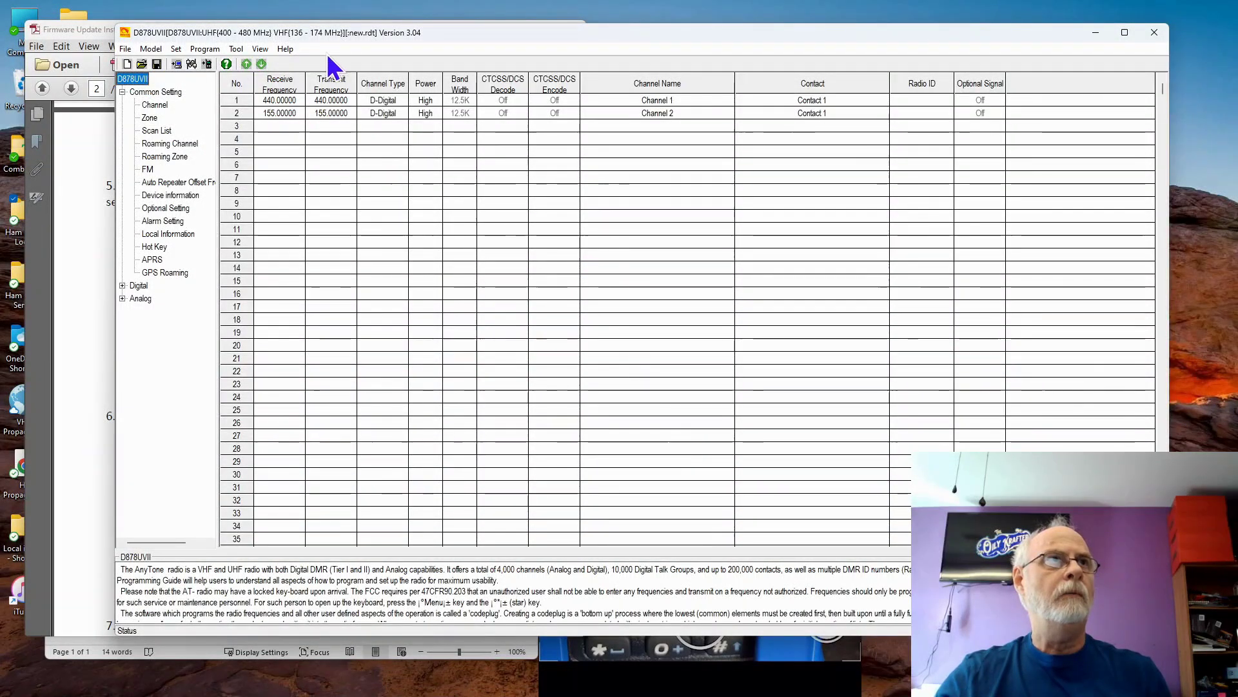
{"action": "left_click_drag", "start_coordinate": [416, 36], "coordinate": [583, 46]}
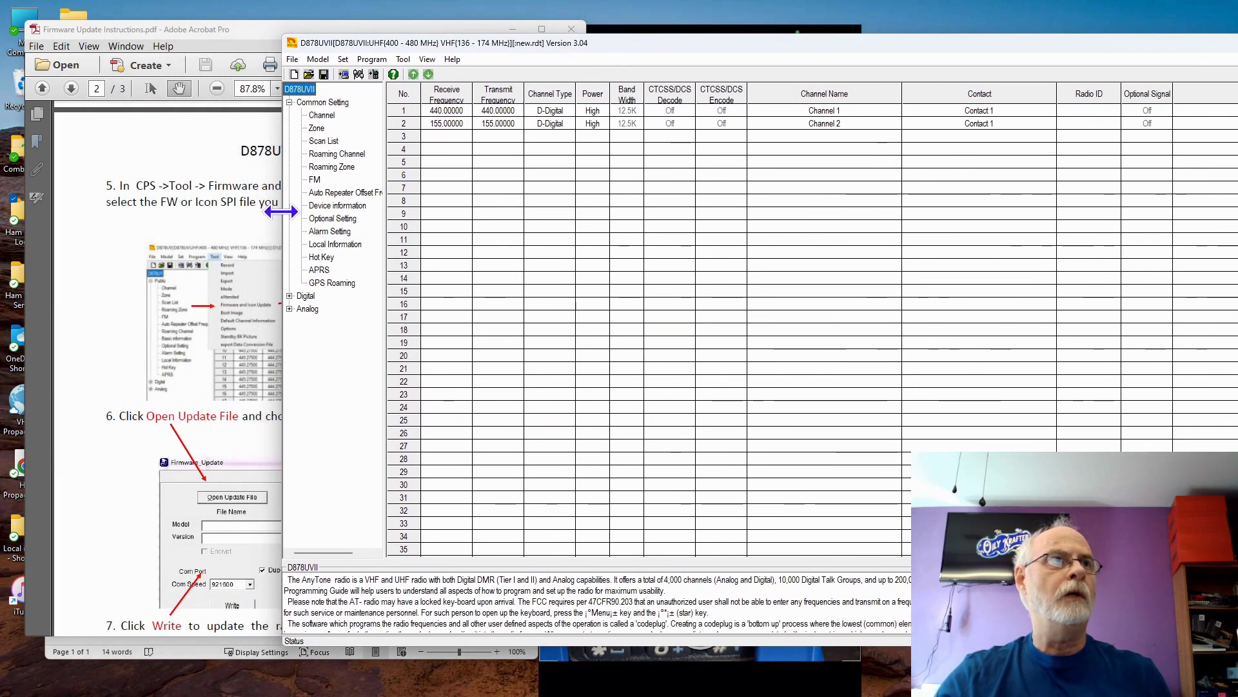
{"action": "left_click_drag", "start_coordinate": [286, 219], "coordinate": [548, 236]}
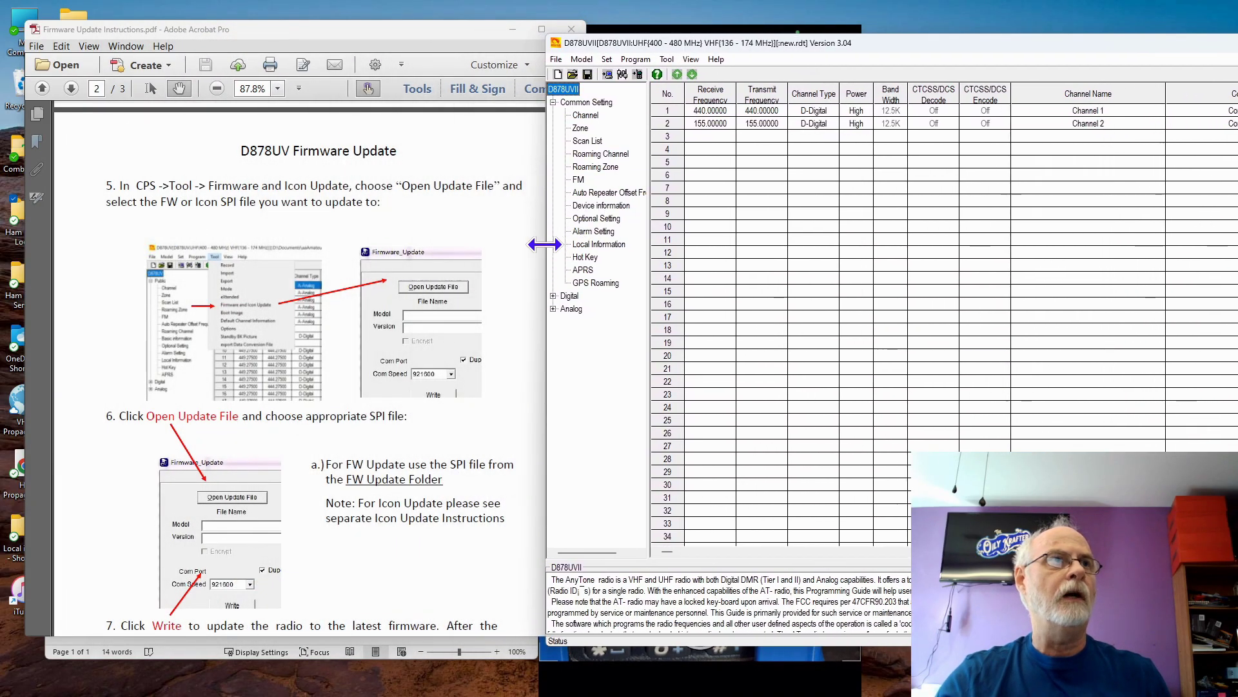
Step: Load D878UVII_V3.04_20240912.spi from the V3.04 release's D878UVII_V3.04 FW folder into the Firmware and Icon Update tool
{"action": "left_click", "coordinate": [667, 57]}
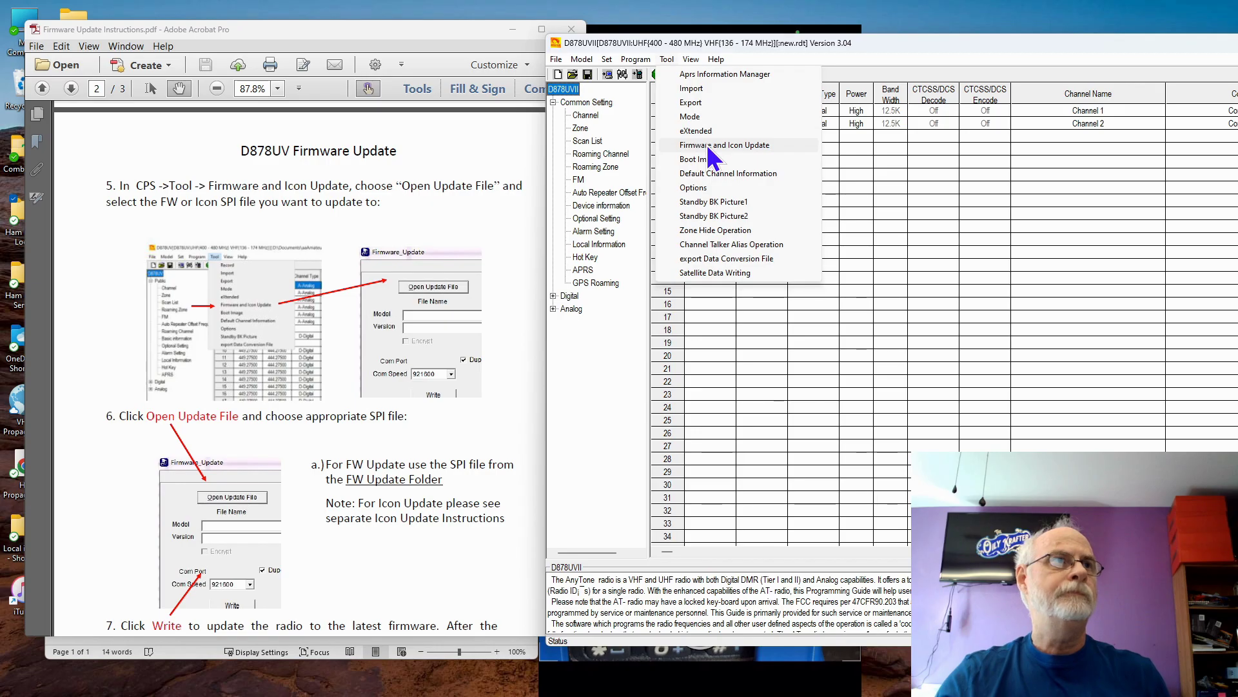
{"action": "left_click", "coordinate": [709, 145]}
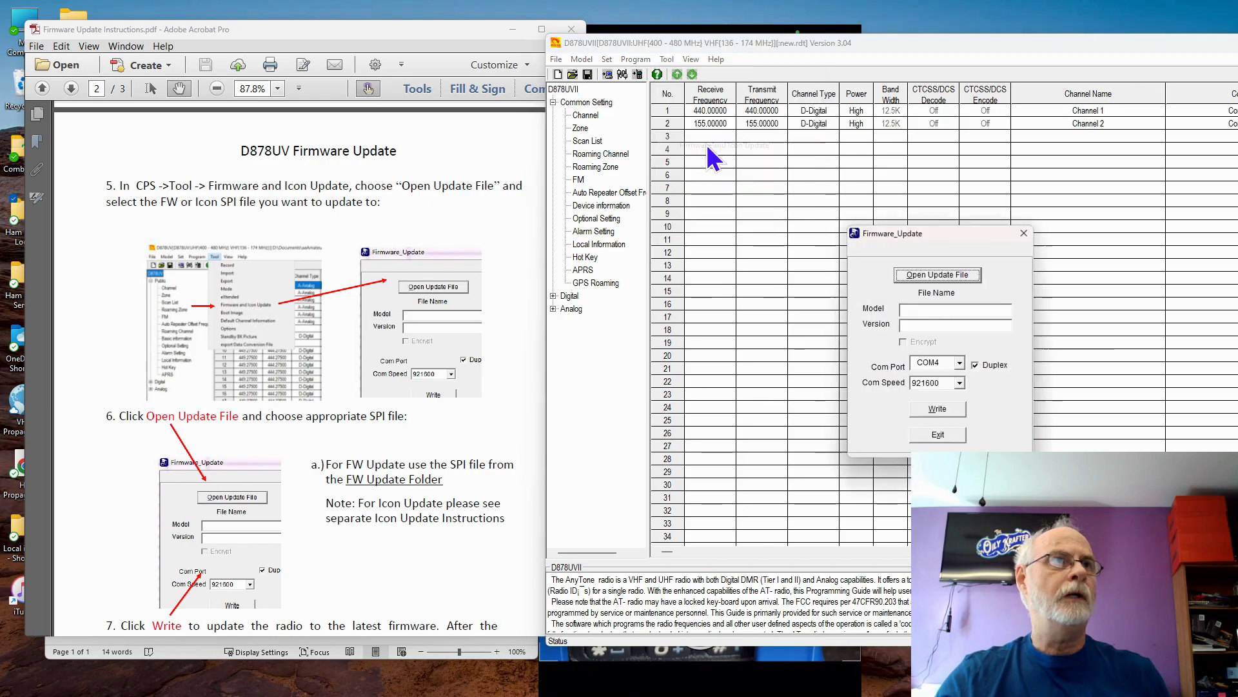
{"action": "left_click", "coordinate": [938, 272]}
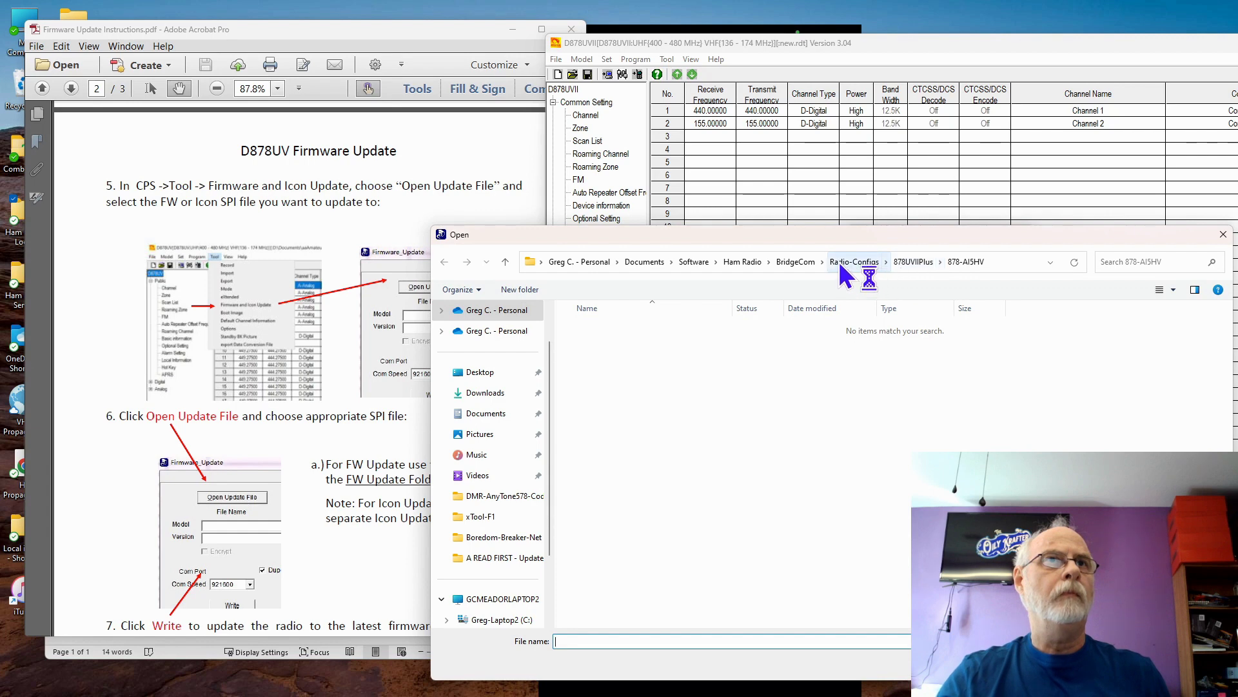
{"action": "left_click", "coordinate": [794, 261]}
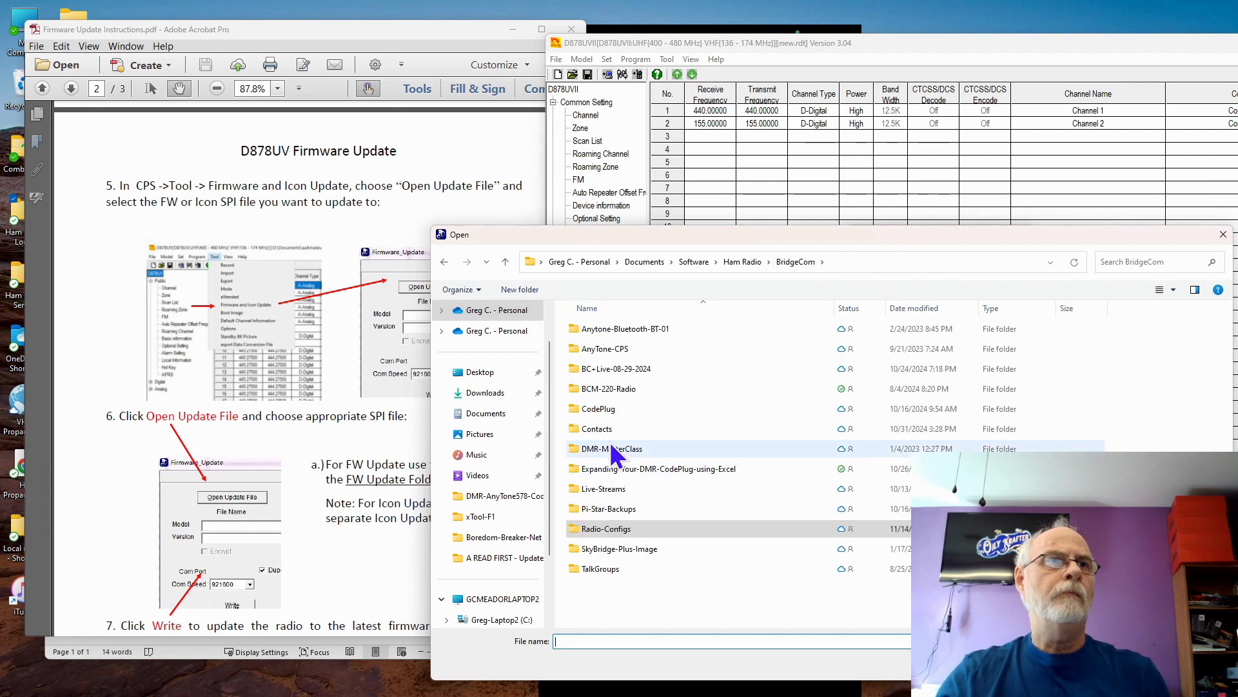
{"action": "double_click", "coordinate": [617, 348]}
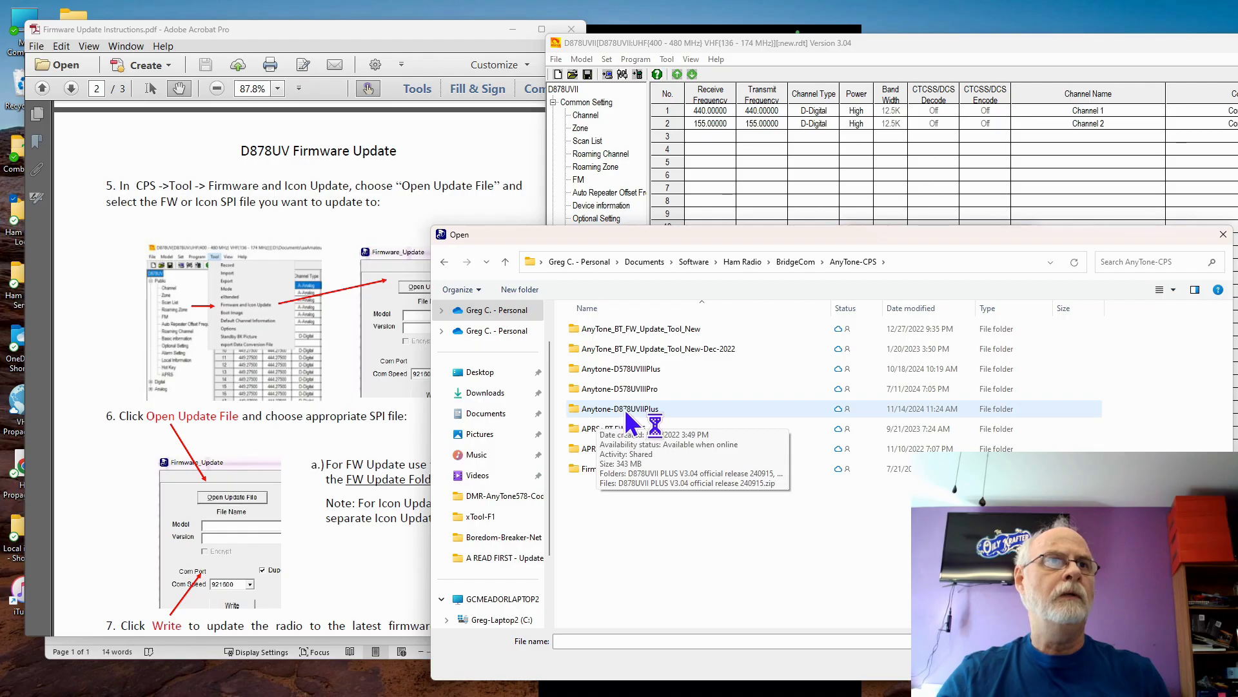
{"action": "double_click", "coordinate": [641, 409]}
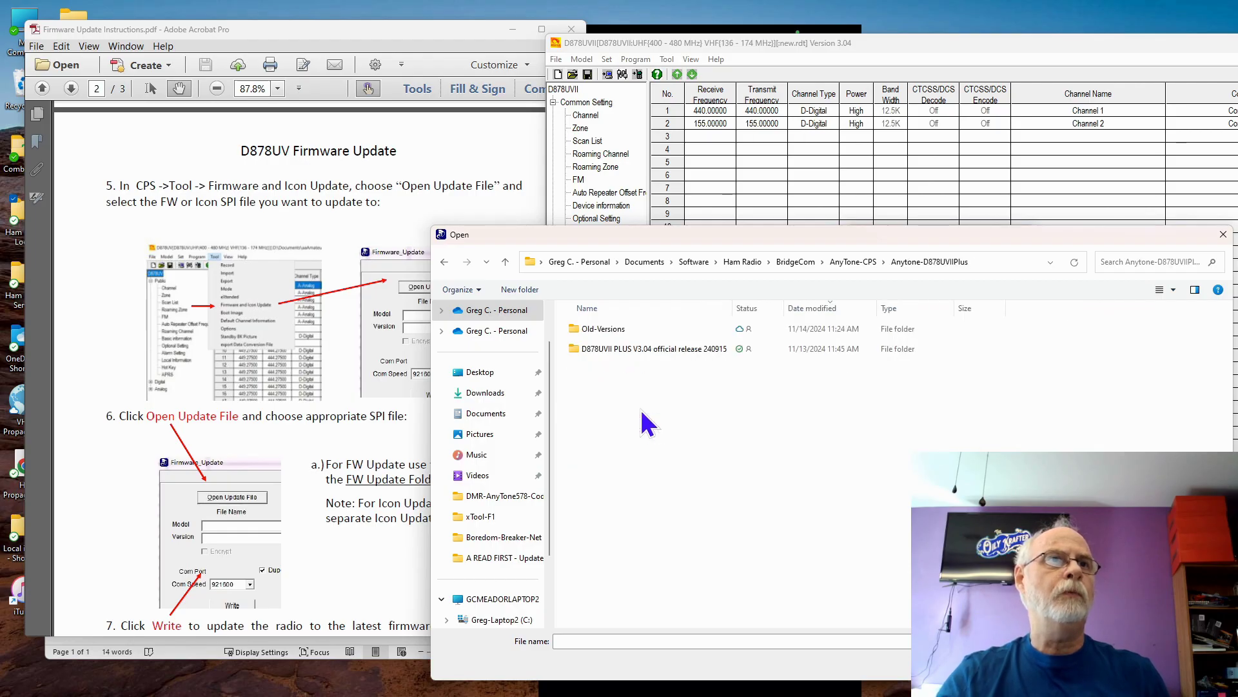
{"action": "left_click", "coordinate": [632, 352]}
{"action": "double_click", "coordinate": [632, 349]}
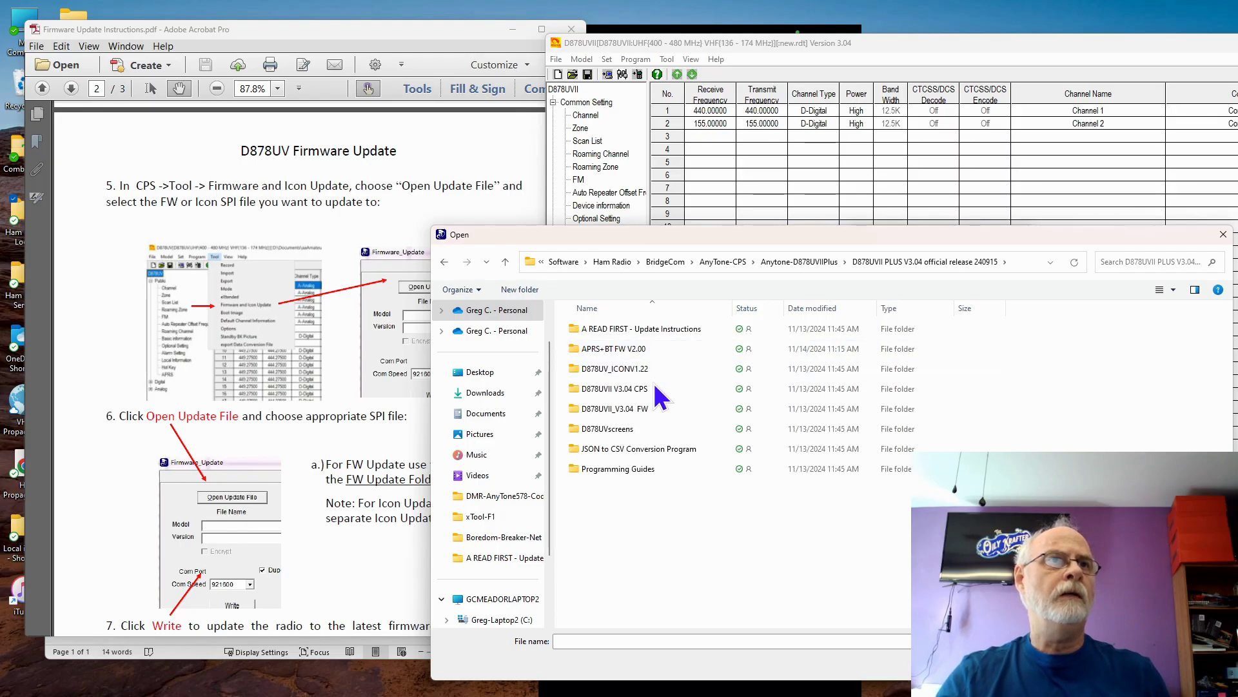
{"action": "double_click", "coordinate": [658, 409]}
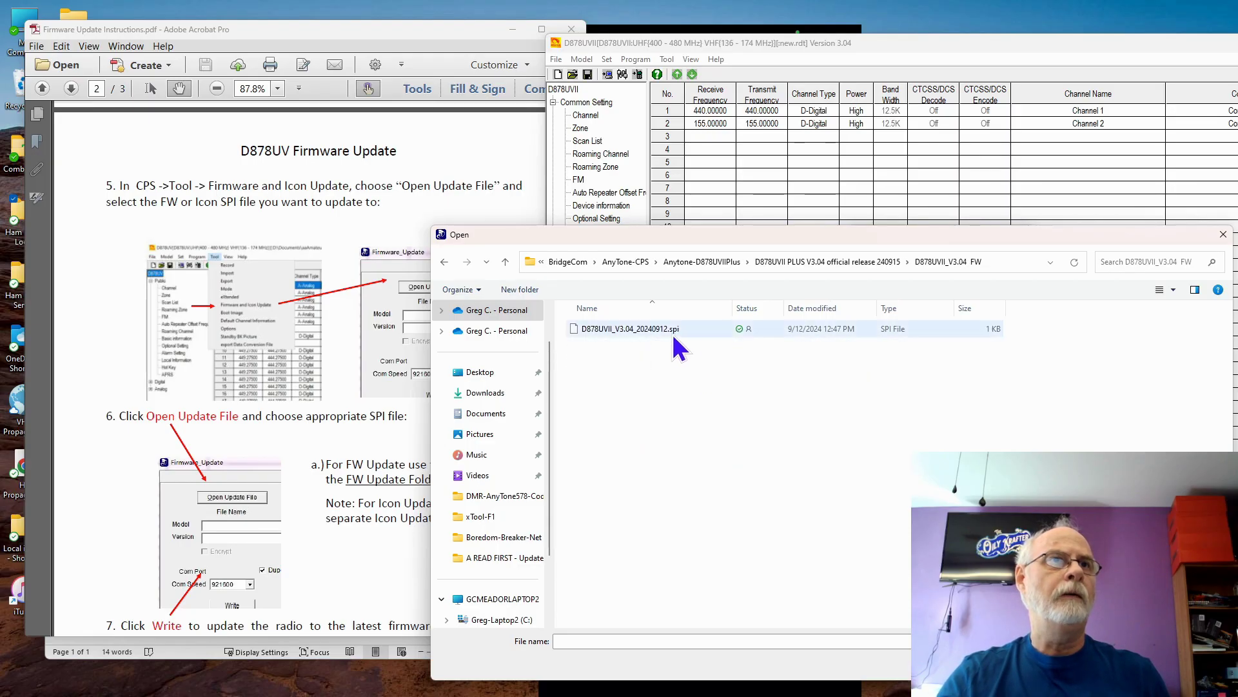
{"action": "left_click", "coordinate": [648, 328]}
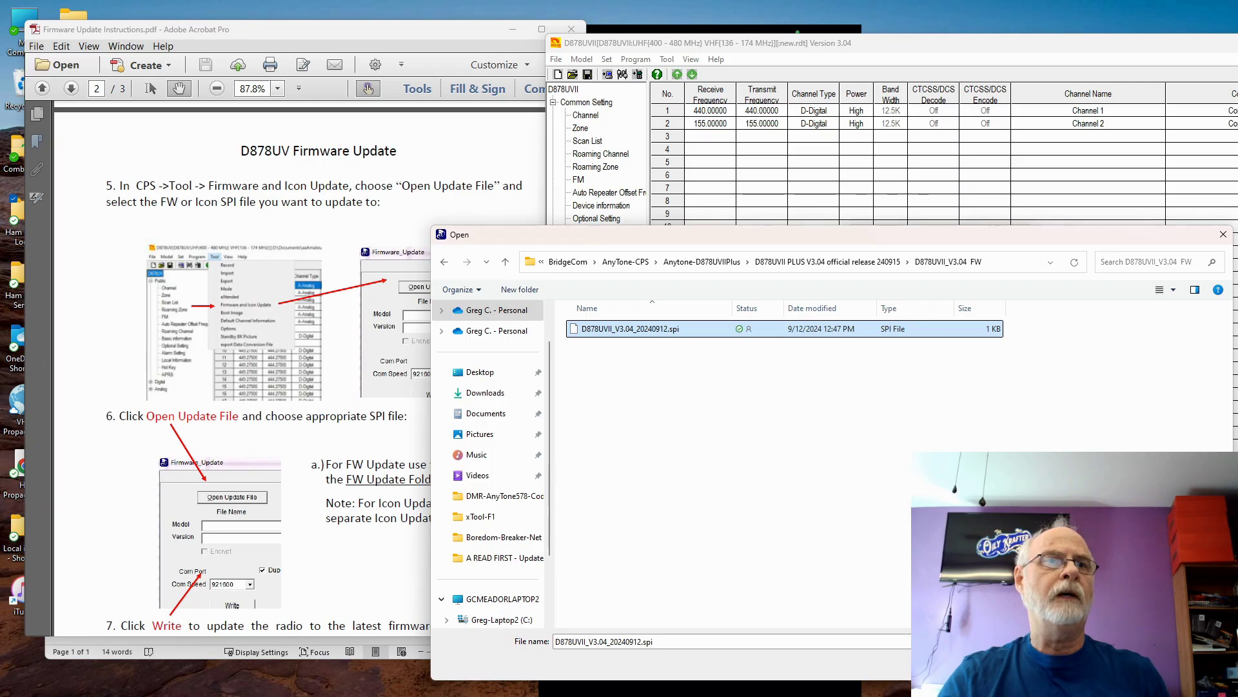
{"action": "key", "text": "Return"}
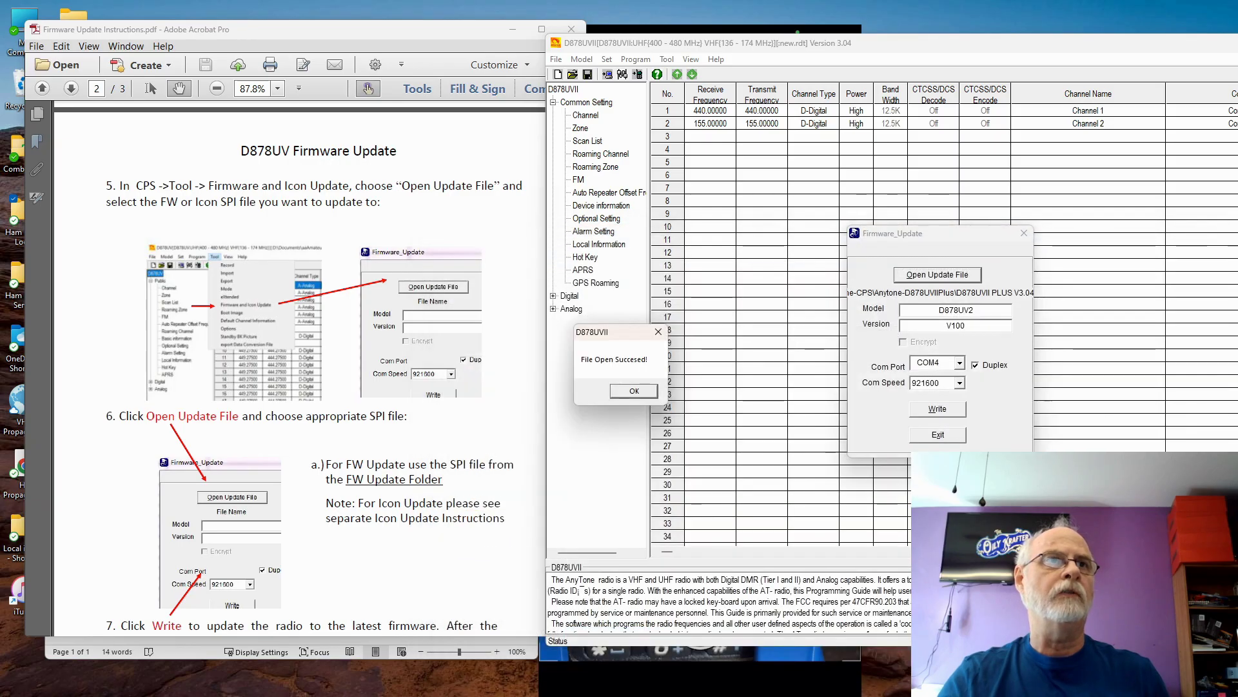
{"action": "left_click", "coordinate": [647, 390]}
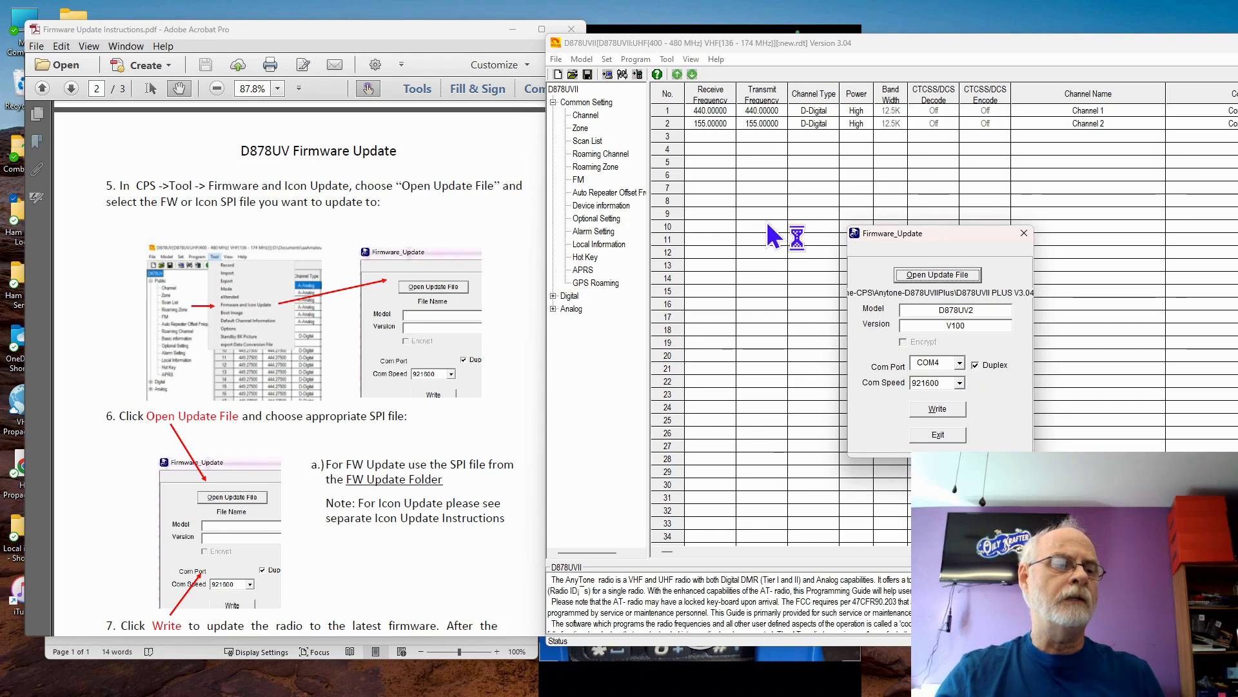
Step: Write the loaded firmware file to the radio and exit the Firmware_Update dialog
{"action": "left_click", "coordinate": [943, 408]}
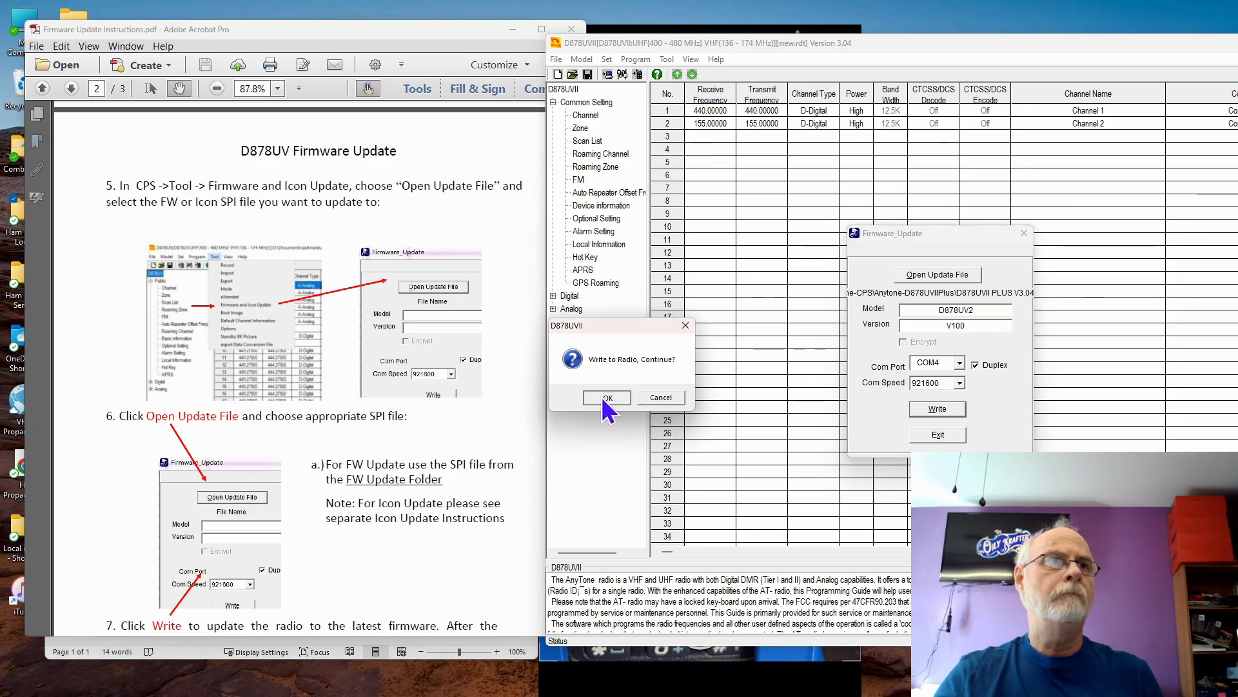
{"action": "left_click", "coordinate": [606, 398]}
{"action": "scroll", "coordinate": [471, 464], "scroll_direction": "down", "scroll_amount": 3}
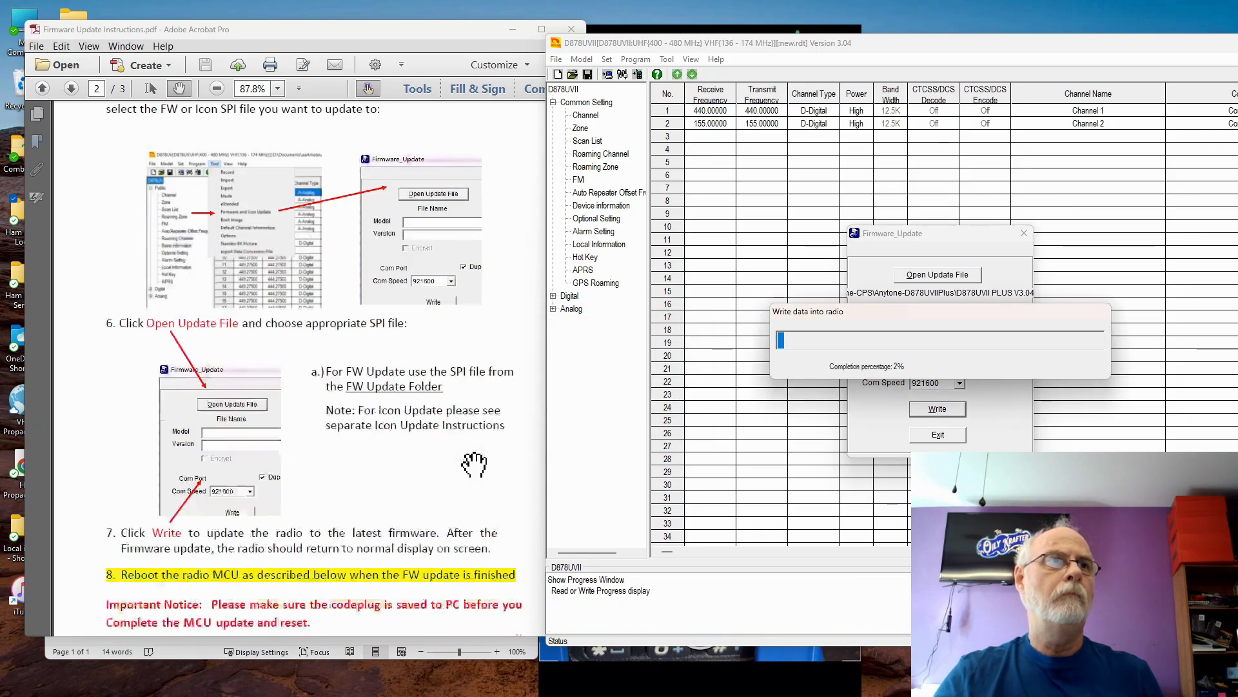
{"action": "scroll", "coordinate": [474, 465], "scroll_direction": "down", "scroll_amount": 2}
{"action": "scroll", "coordinate": [474, 464], "scroll_direction": "down", "scroll_amount": 2}
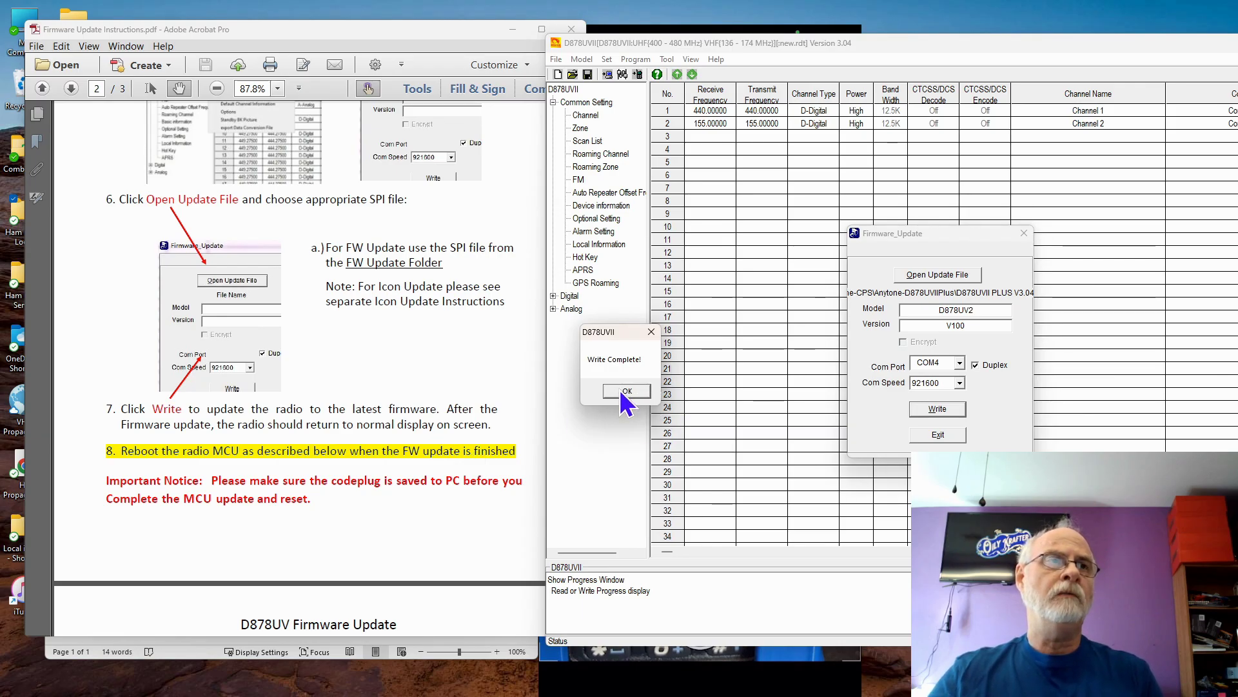
{"action": "left_click", "coordinate": [621, 389]}
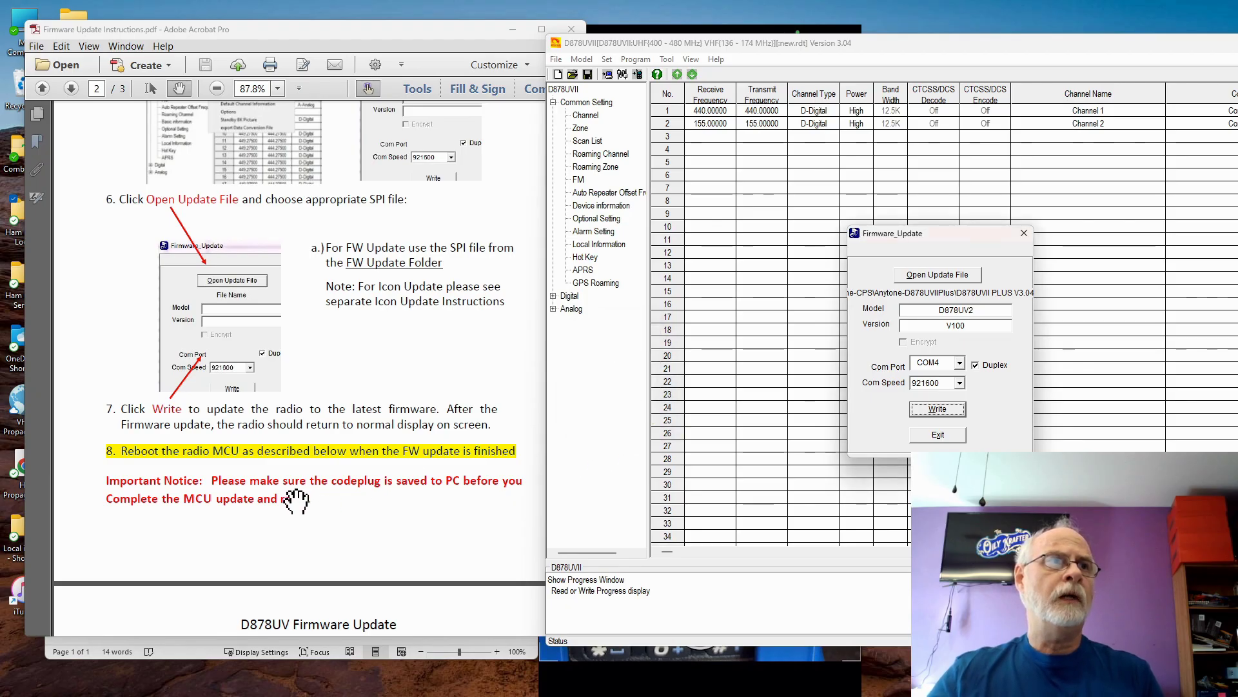
{"action": "left_click", "coordinate": [240, 495]}
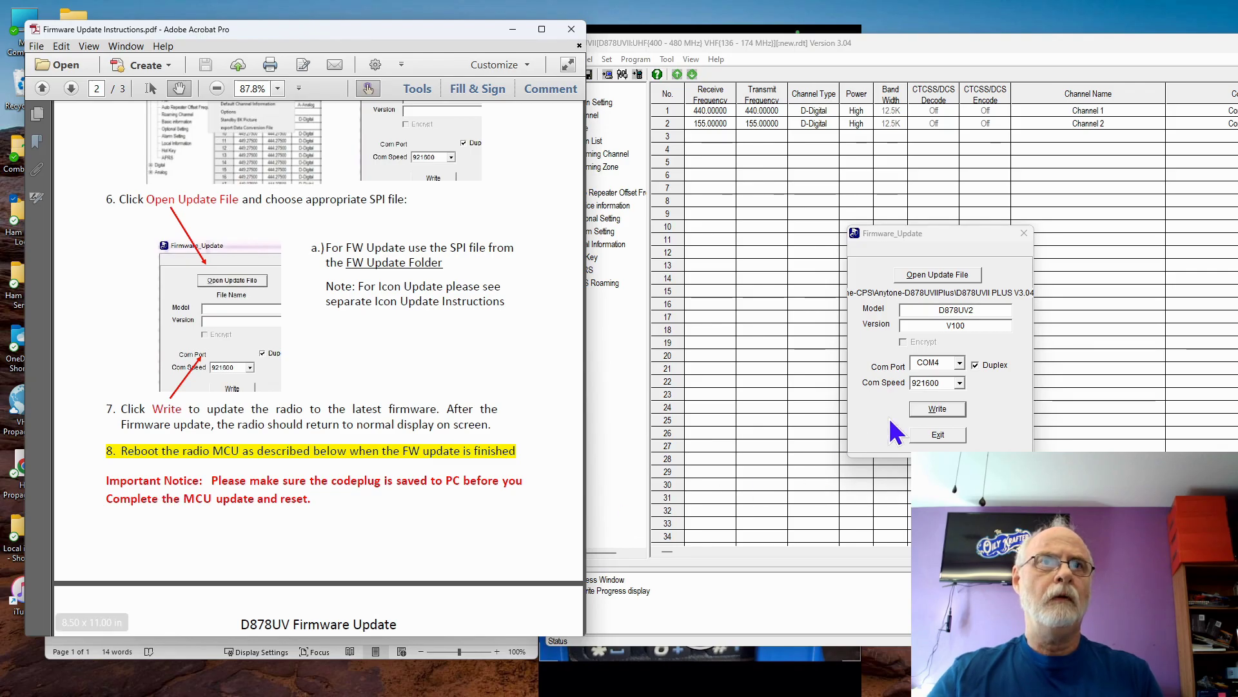
{"action": "left_click", "coordinate": [941, 437]}
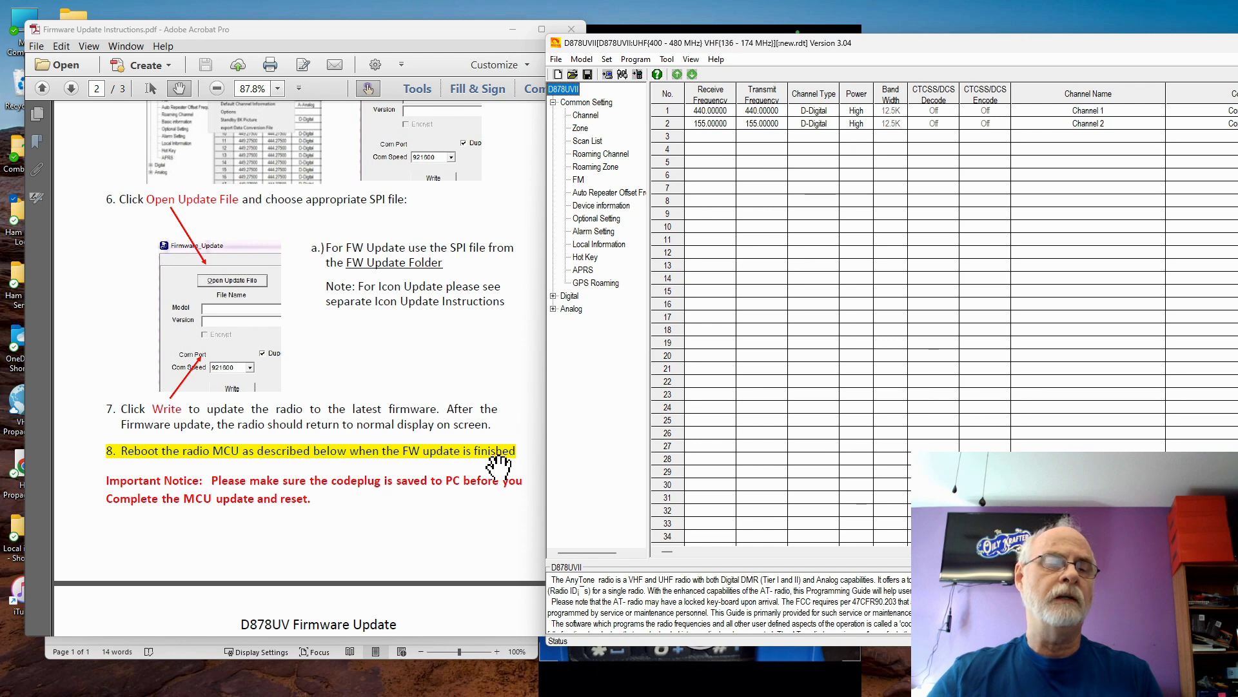
Step: Set the programming software's communication port to COM4
{"action": "left_click", "coordinate": [608, 61]}
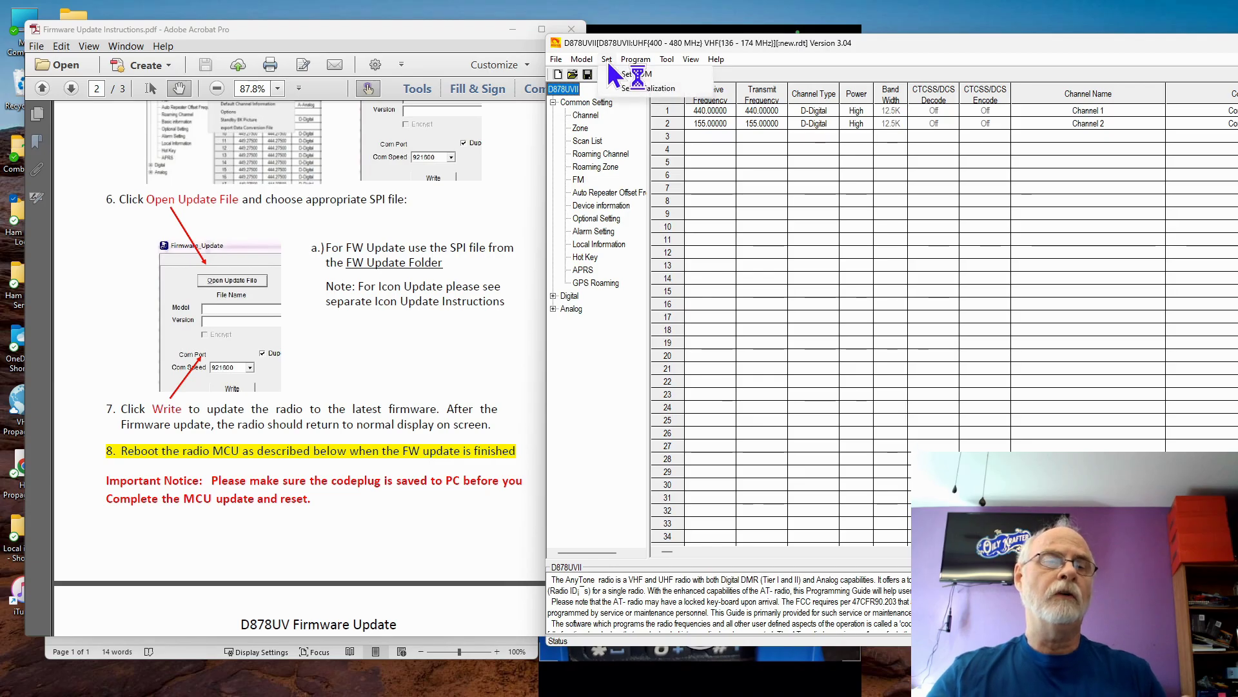
{"action": "left_click", "coordinate": [607, 60]}
{"action": "left_click", "coordinate": [607, 61]}
{"action": "left_click", "coordinate": [622, 74]}
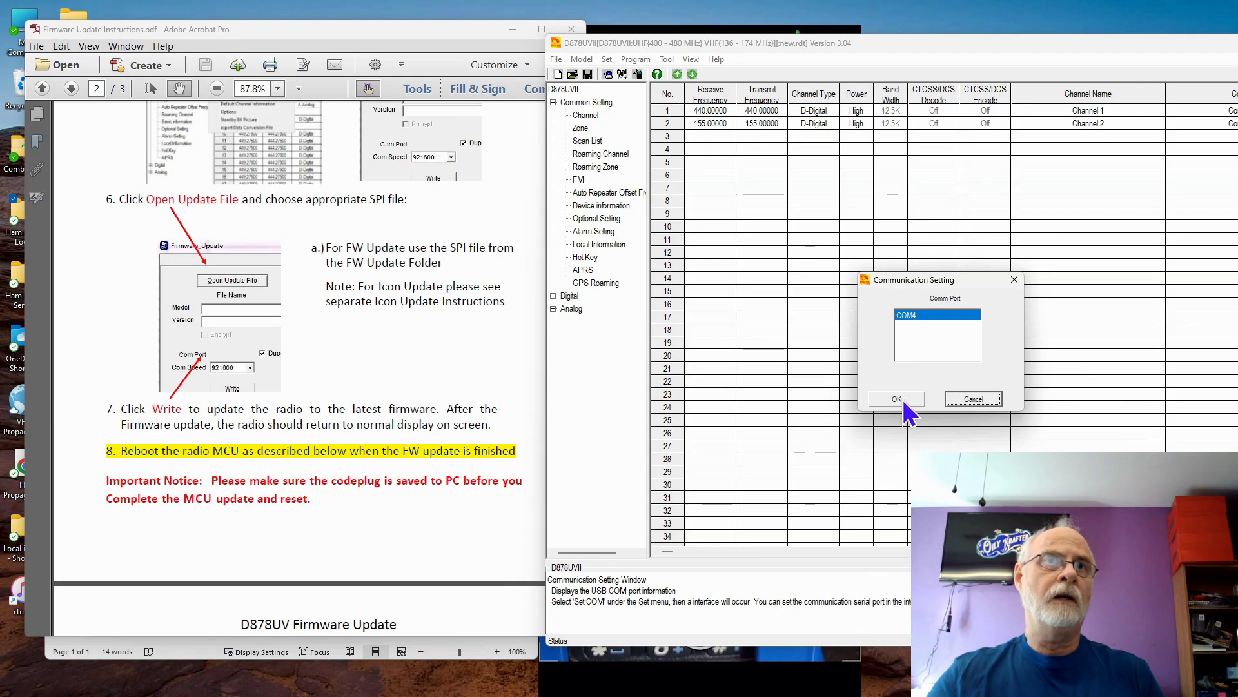
{"action": "left_click", "coordinate": [903, 401]}
Step: Read the radio's Other Data into the version 3.04 programming software, leaving out the Digital Contact List
{"action": "left_click", "coordinate": [634, 58]}
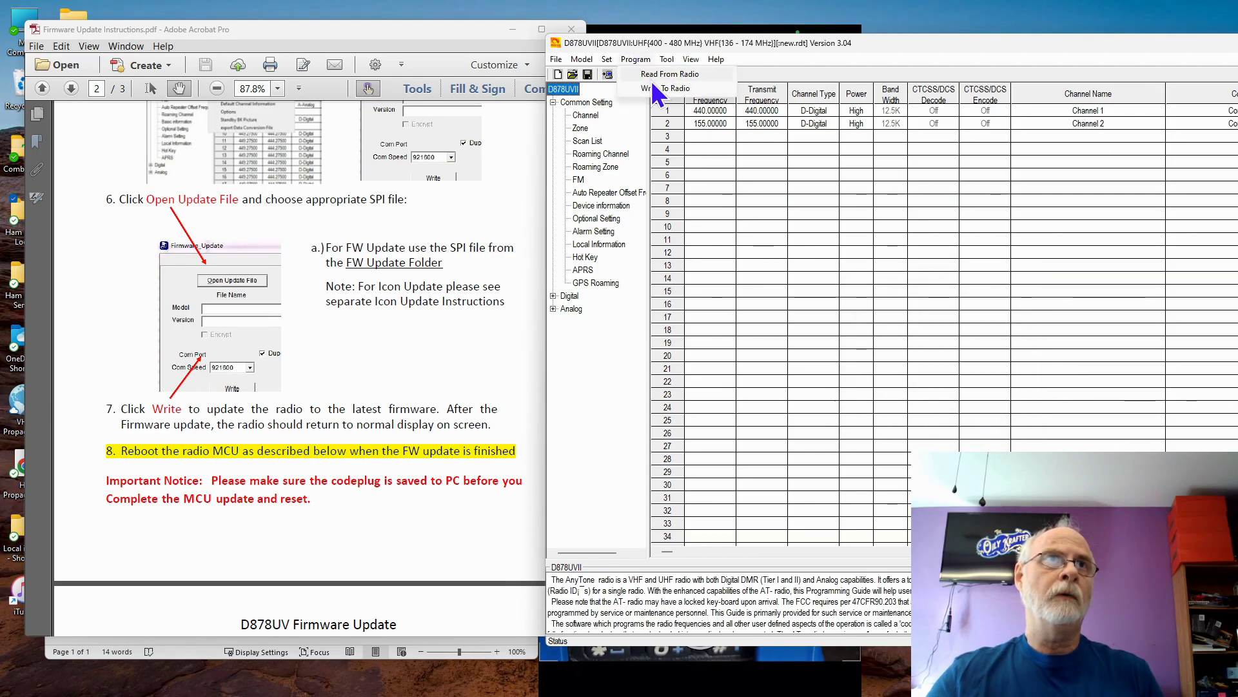
{"action": "left_click", "coordinate": [664, 74]}
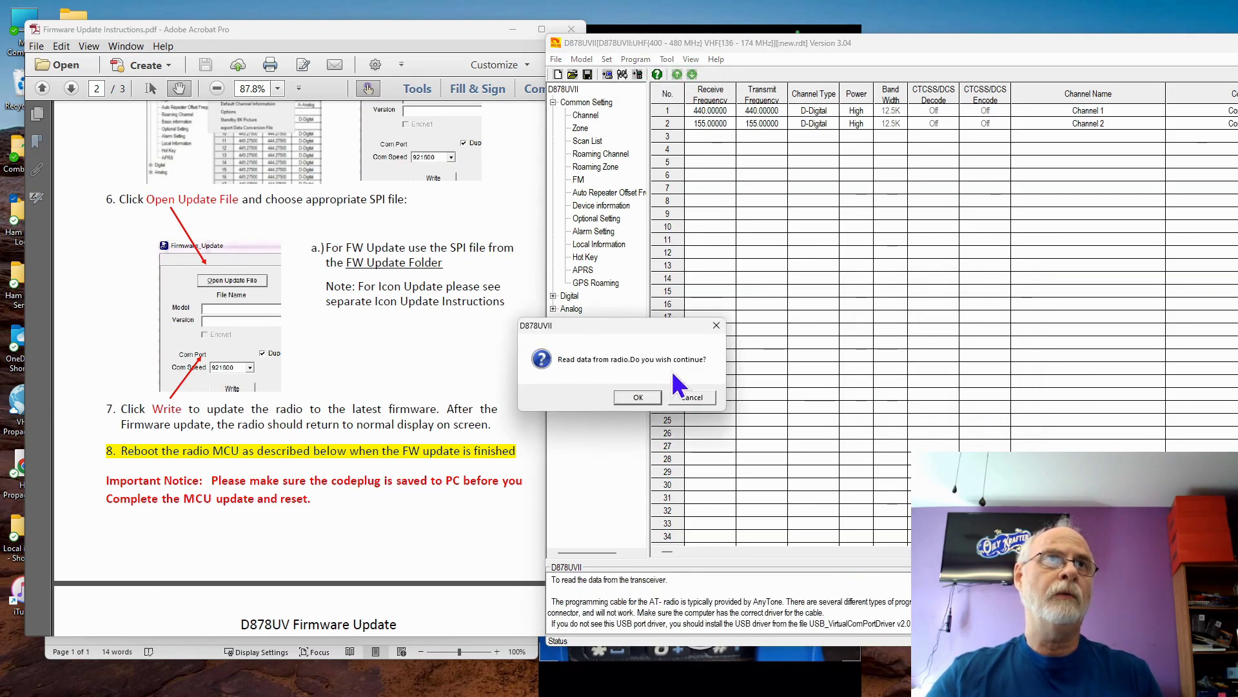
{"action": "left_click", "coordinate": [634, 397]}
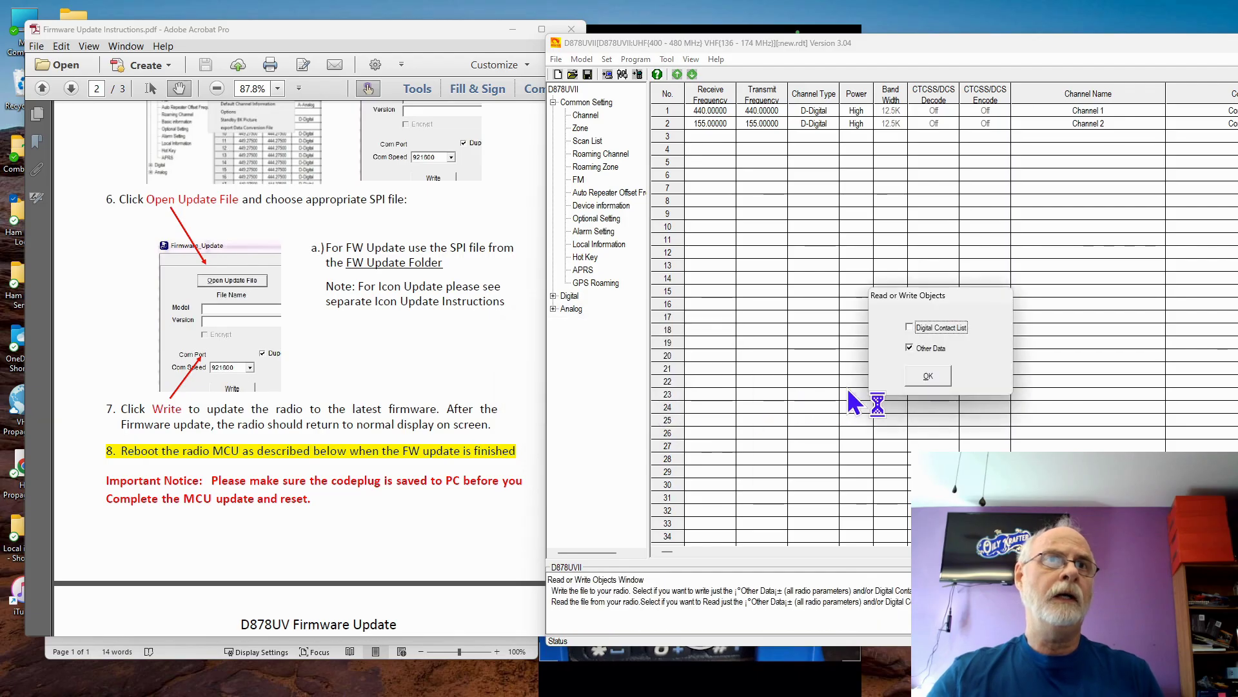
{"action": "left_click", "coordinate": [926, 377]}
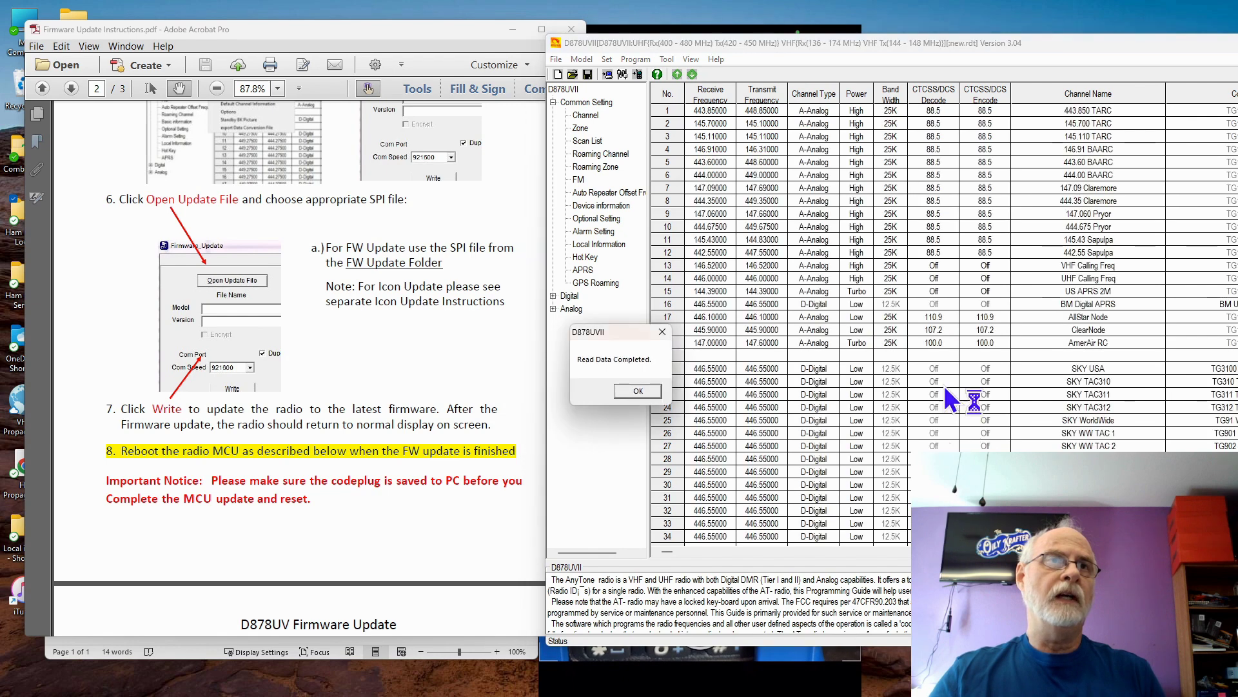
{"action": "left_click", "coordinate": [639, 391]}
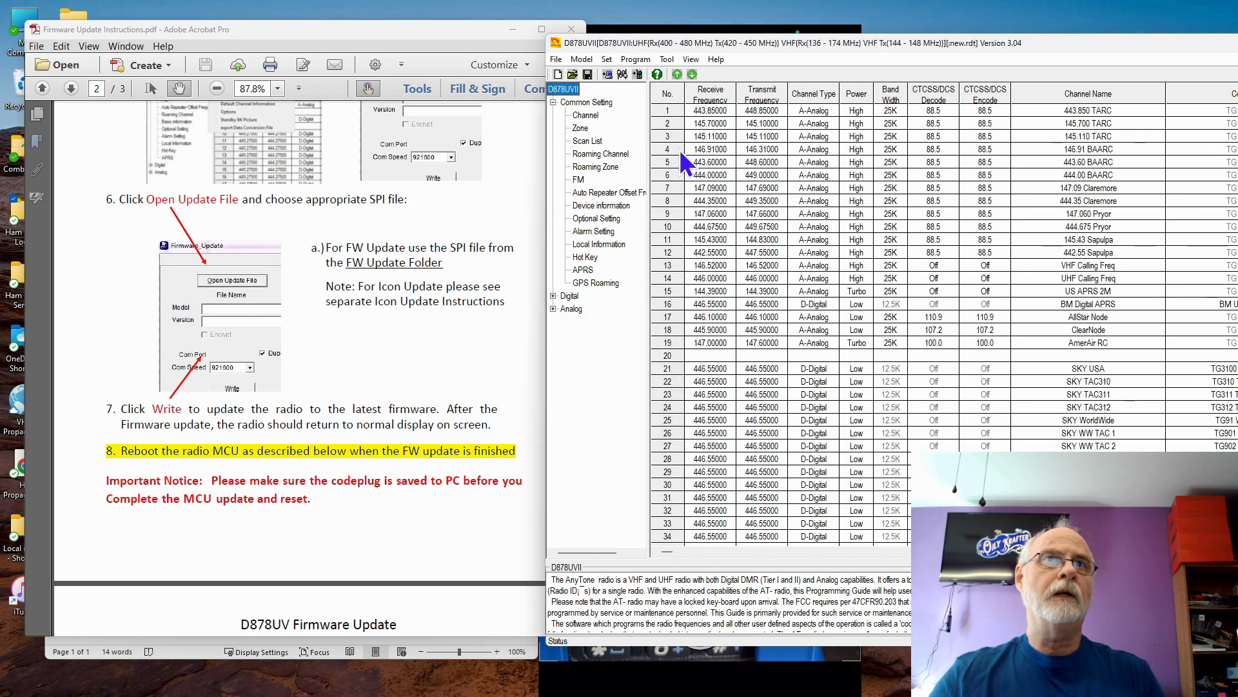
Step: Start saving the codeplug as a new file and browse to BridgeCom's Radio-Configs > 878UVIIPlus folder
{"action": "left_click", "coordinate": [556, 59]}
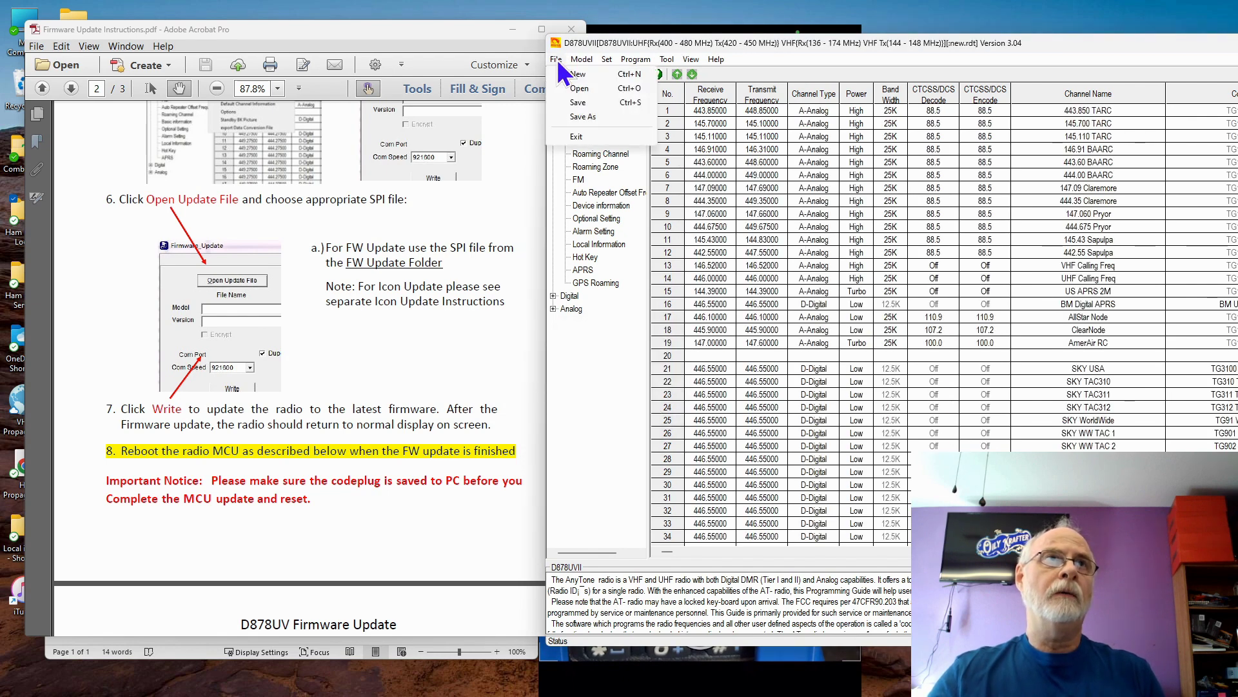
{"action": "left_click", "coordinate": [582, 117]}
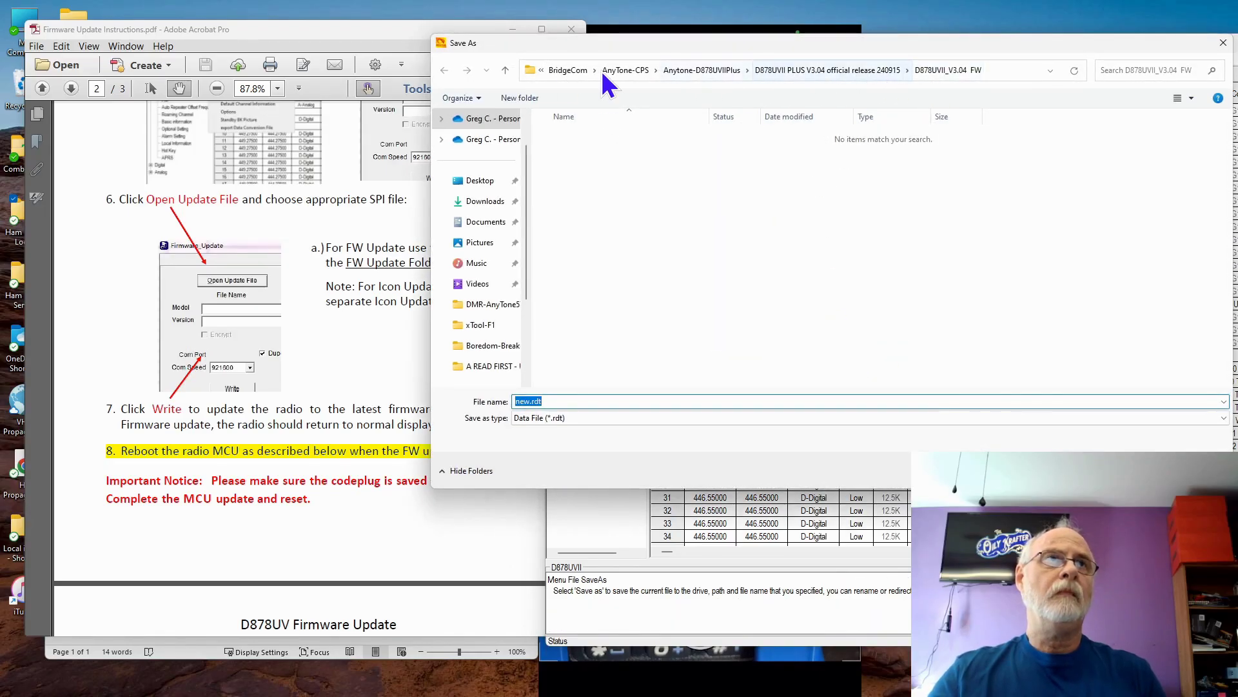
{"action": "left_click", "coordinate": [503, 71]}
{"action": "left_click", "coordinate": [503, 71]}
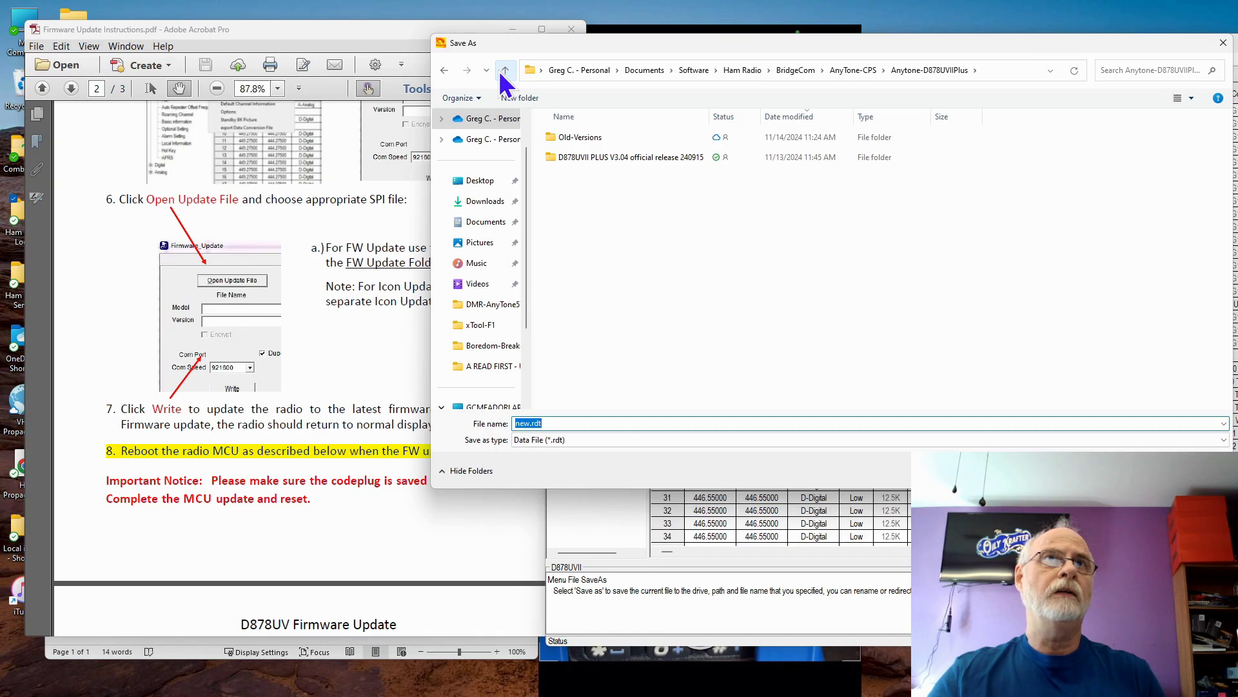
{"action": "left_click", "coordinate": [503, 71]}
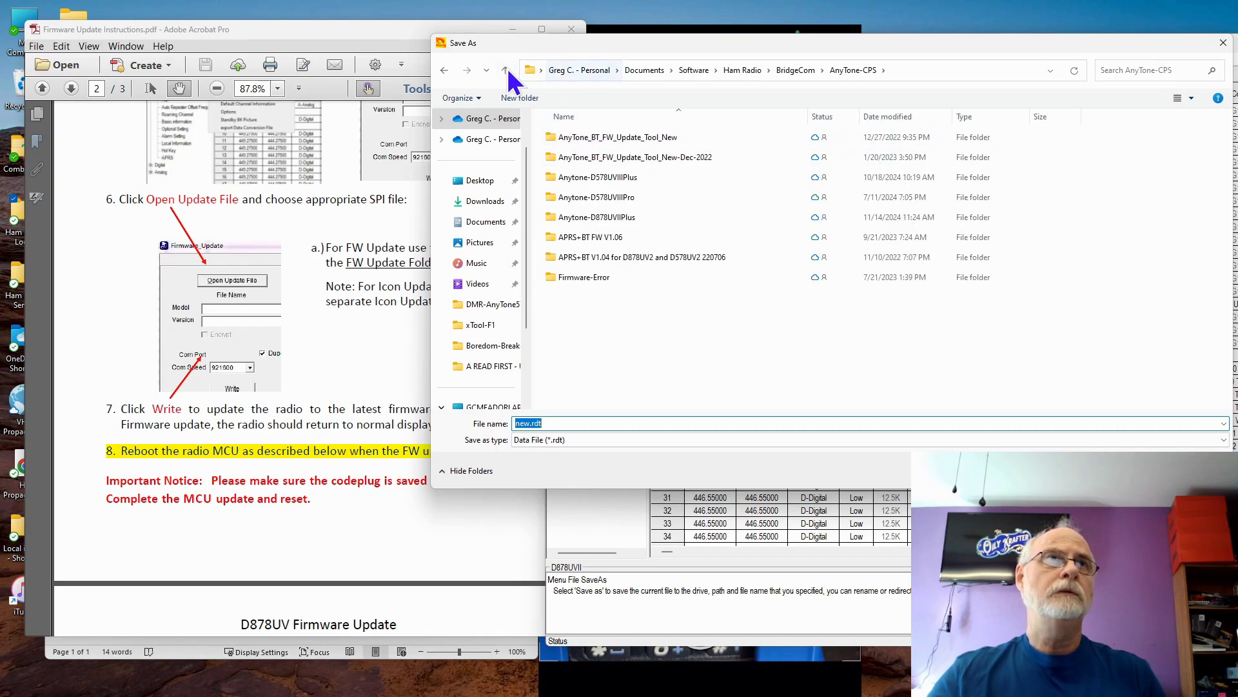
{"action": "left_click", "coordinate": [505, 71]}
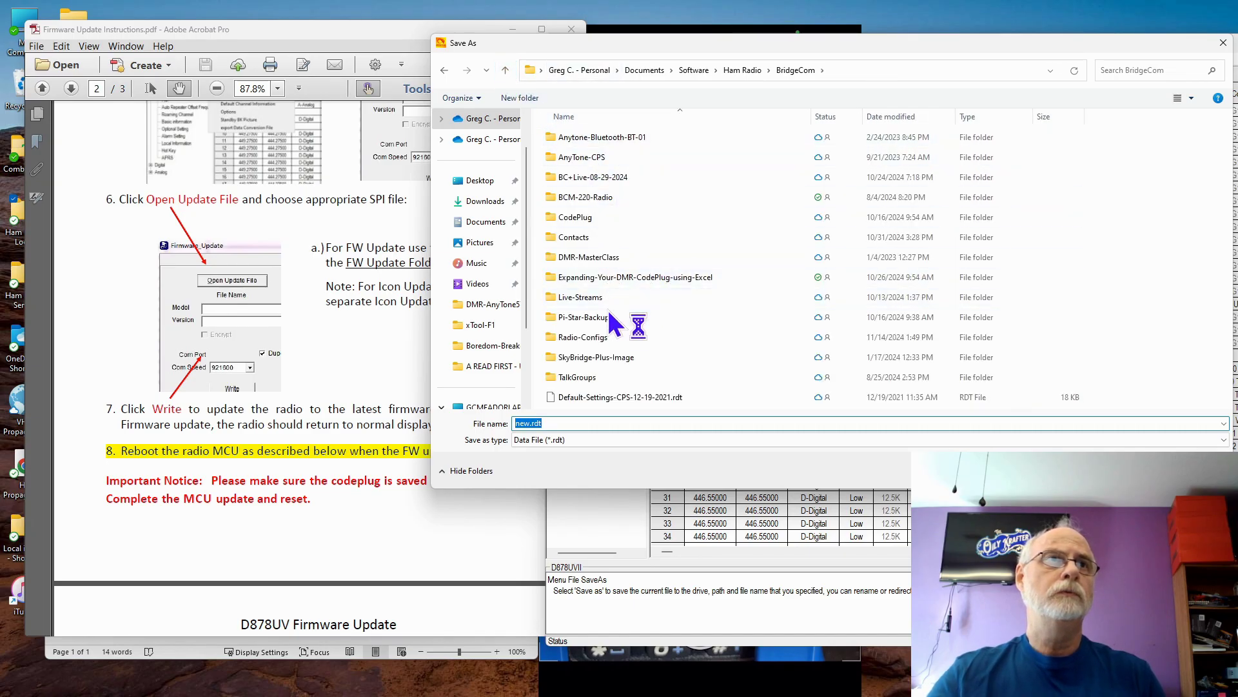
{"action": "left_click", "coordinate": [593, 336]}
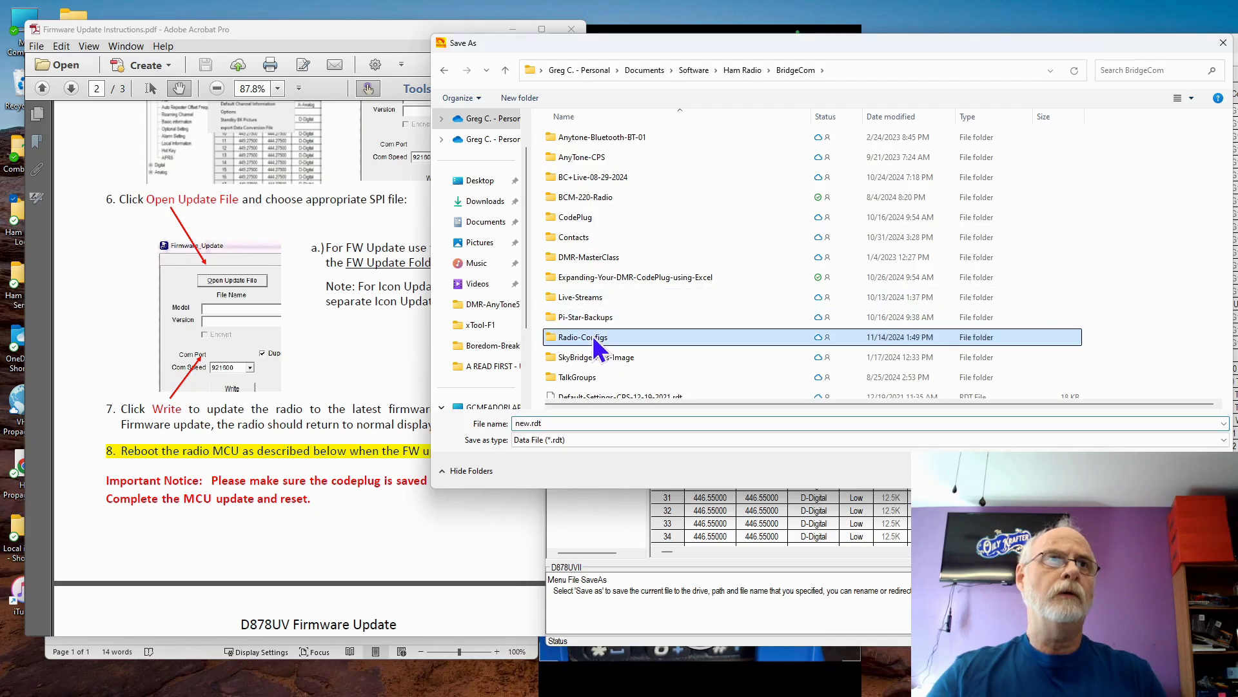
{"action": "double_click", "coordinate": [594, 336]}
{"action": "scroll", "coordinate": [741, 336], "scroll_direction": "down", "scroll_amount": 5}
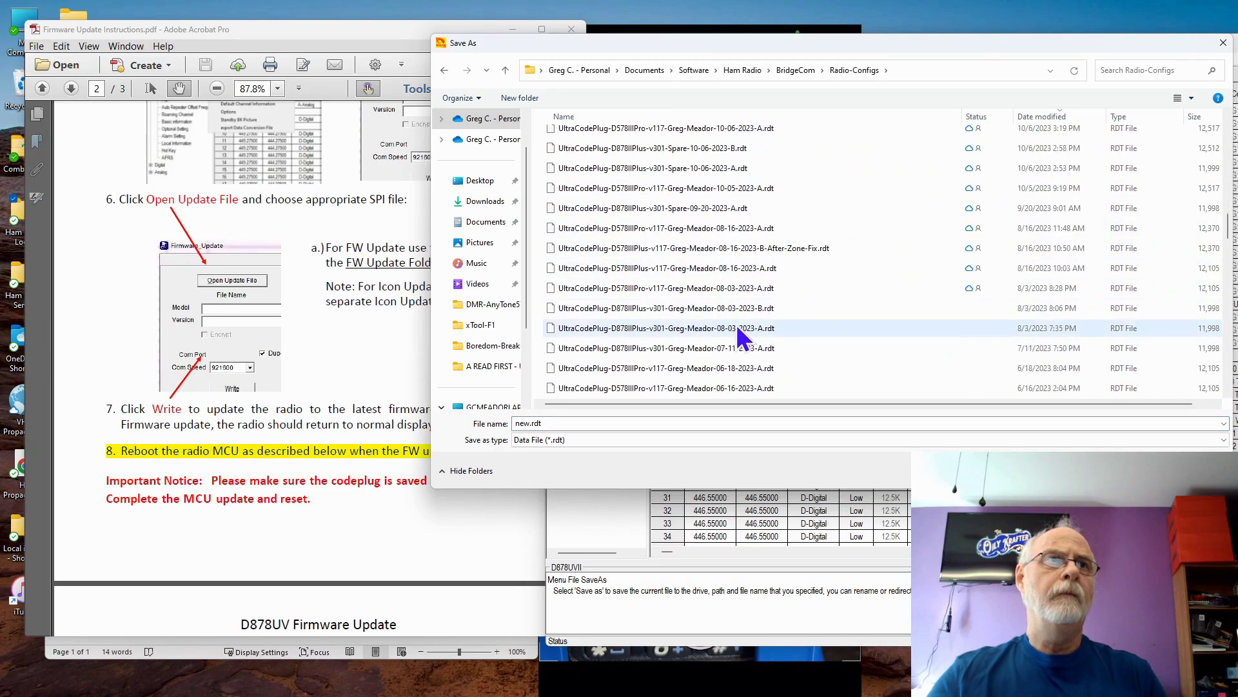
{"action": "scroll", "coordinate": [729, 345], "scroll_direction": "down", "scroll_amount": 10}
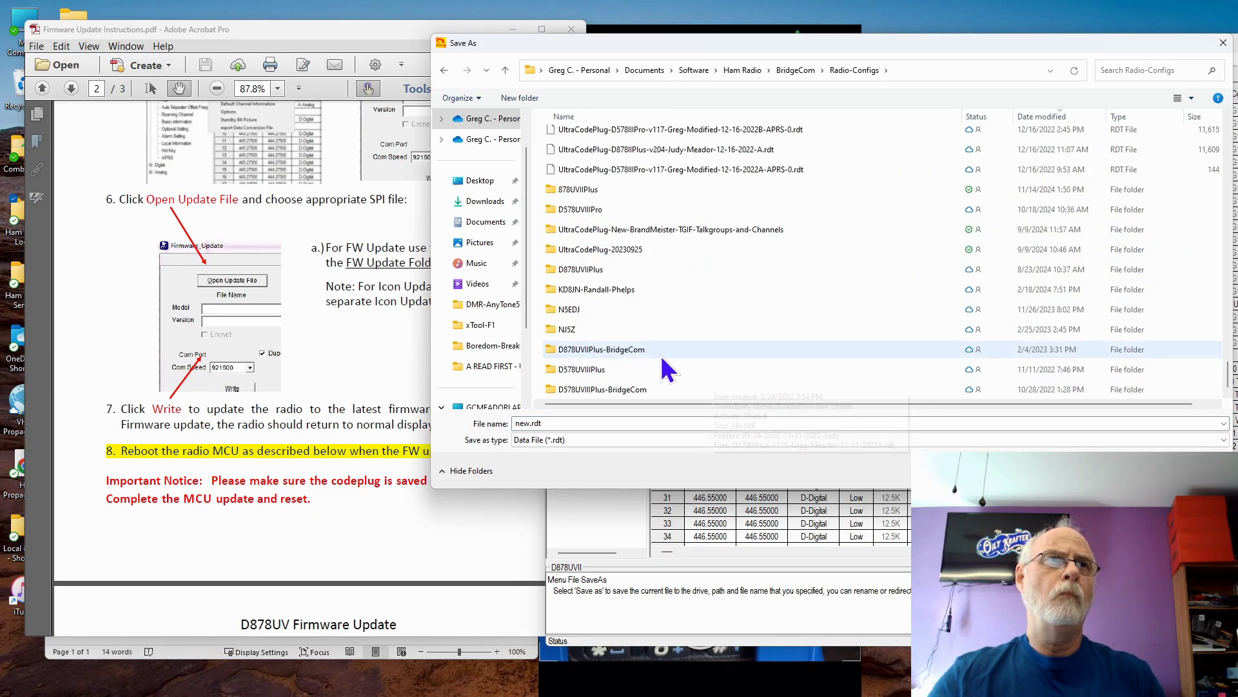
{"action": "double_click", "coordinate": [595, 189]}
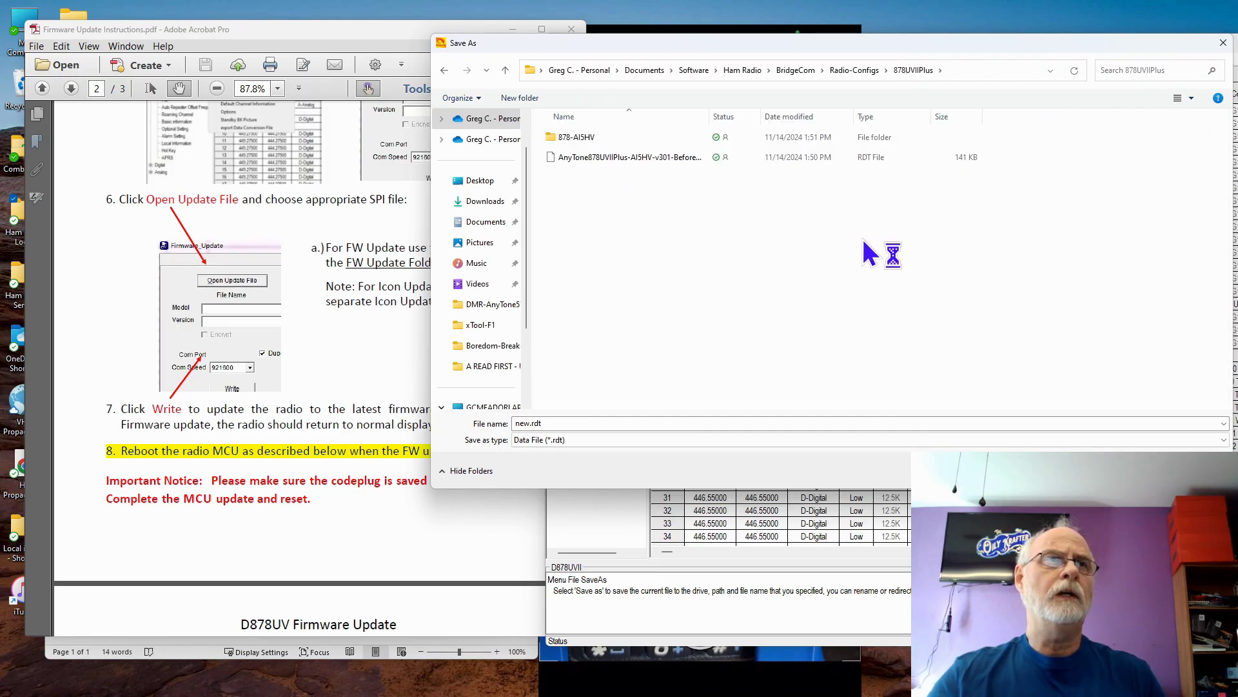
Step: Save the codeplug under the existing backup's file name, changed to read v304 and After-Firmware-Update
{"action": "left_click_drag", "start_coordinate": [711, 116], "coordinate": [862, 134]}
{"action": "left_click", "coordinate": [733, 157]}
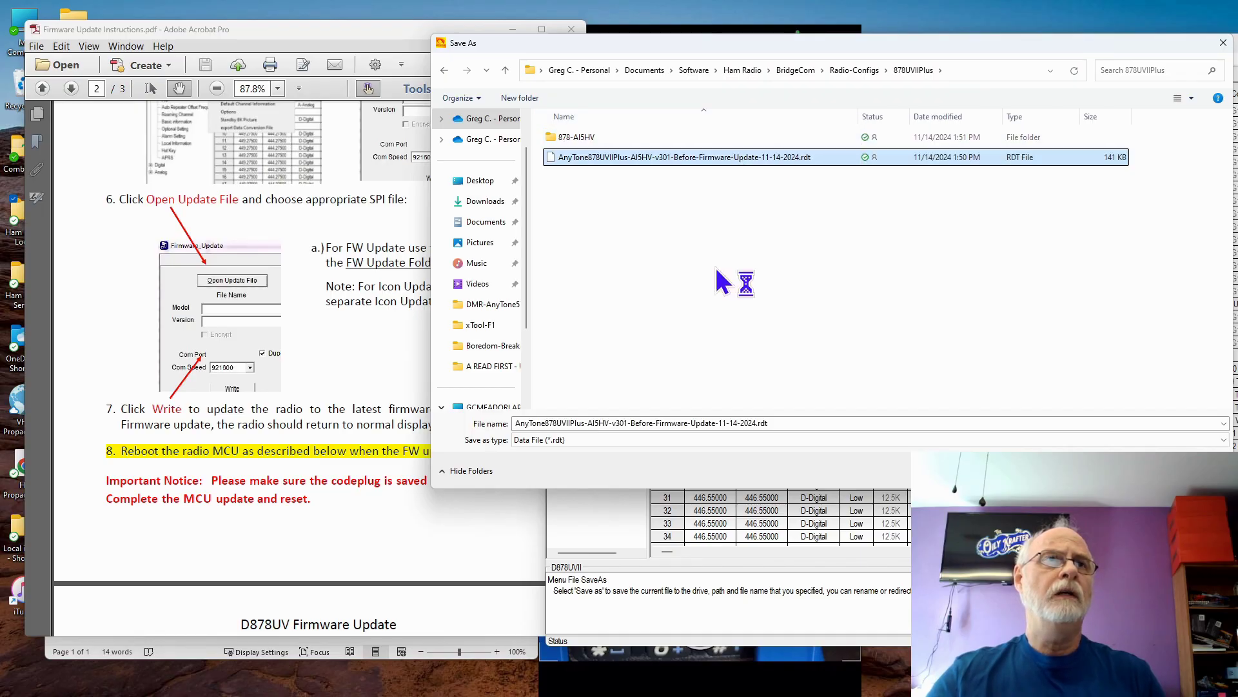
{"action": "left_click", "coordinate": [654, 423]}
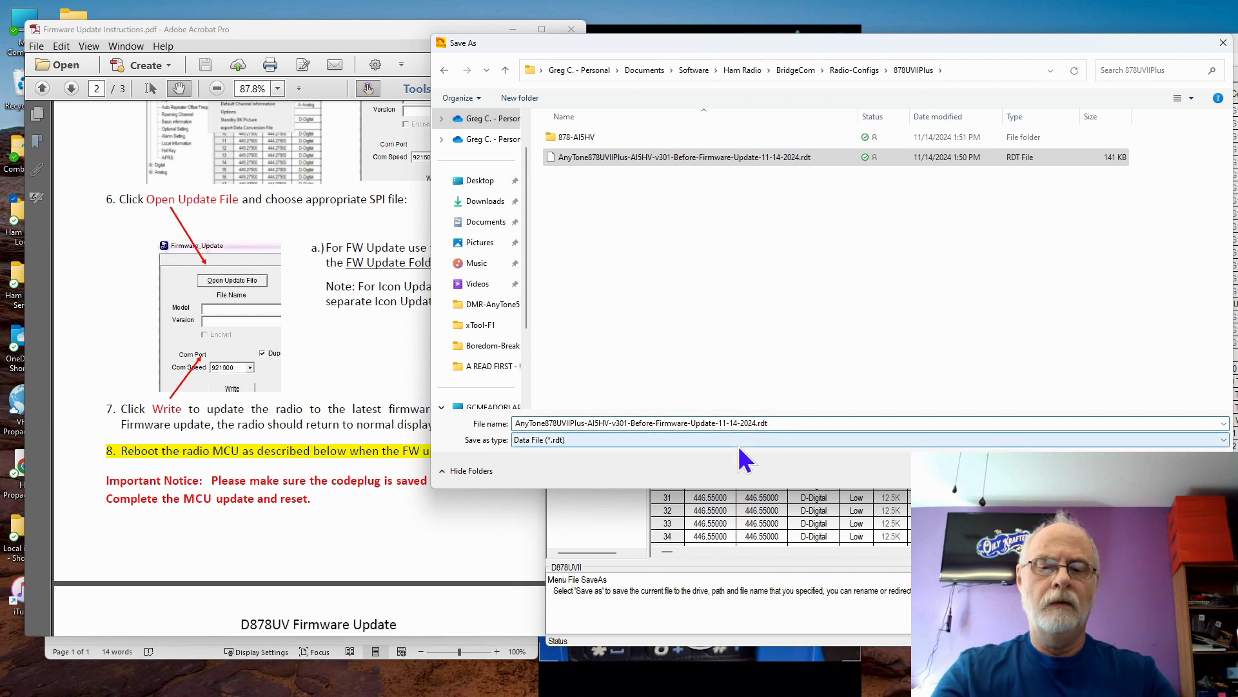
{"action": "key", "text": "BackSpace"}
{"action": "key", "text": "BackSpace"}
{"action": "key", "text": "BackSpace"}
{"action": "key", "text": "BackSpace"}
{"action": "key", "text": "BackSpace"}
{"action": "key", "text": "BackSpace"}
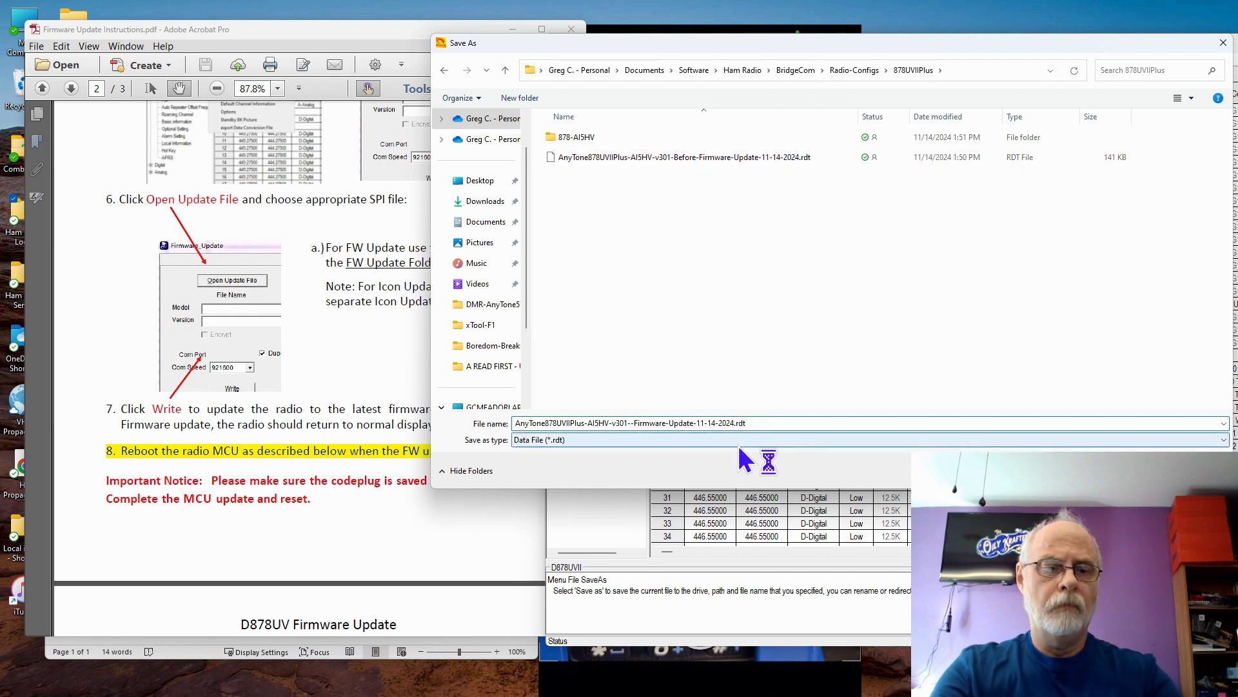
{"action": "type", "text": "After"}
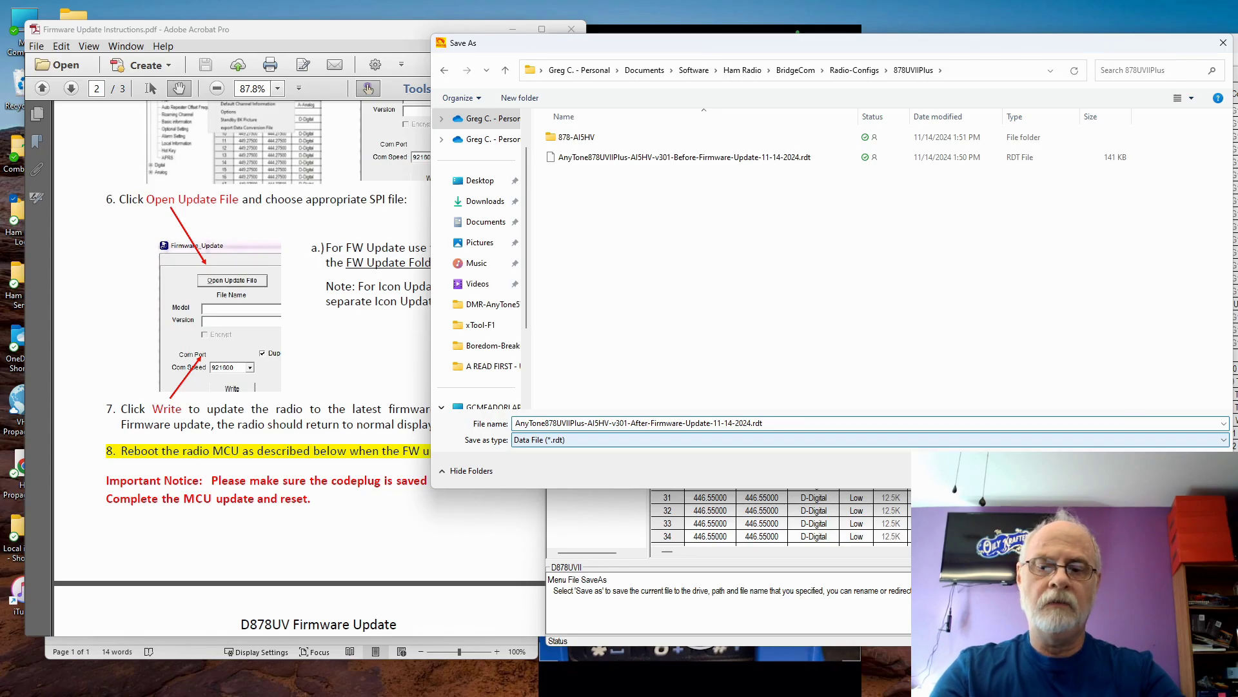
{"action": "left_click", "coordinate": [605, 423]}
{"action": "key", "text": "BackSpace"}
{"action": "type", "text": "4"}
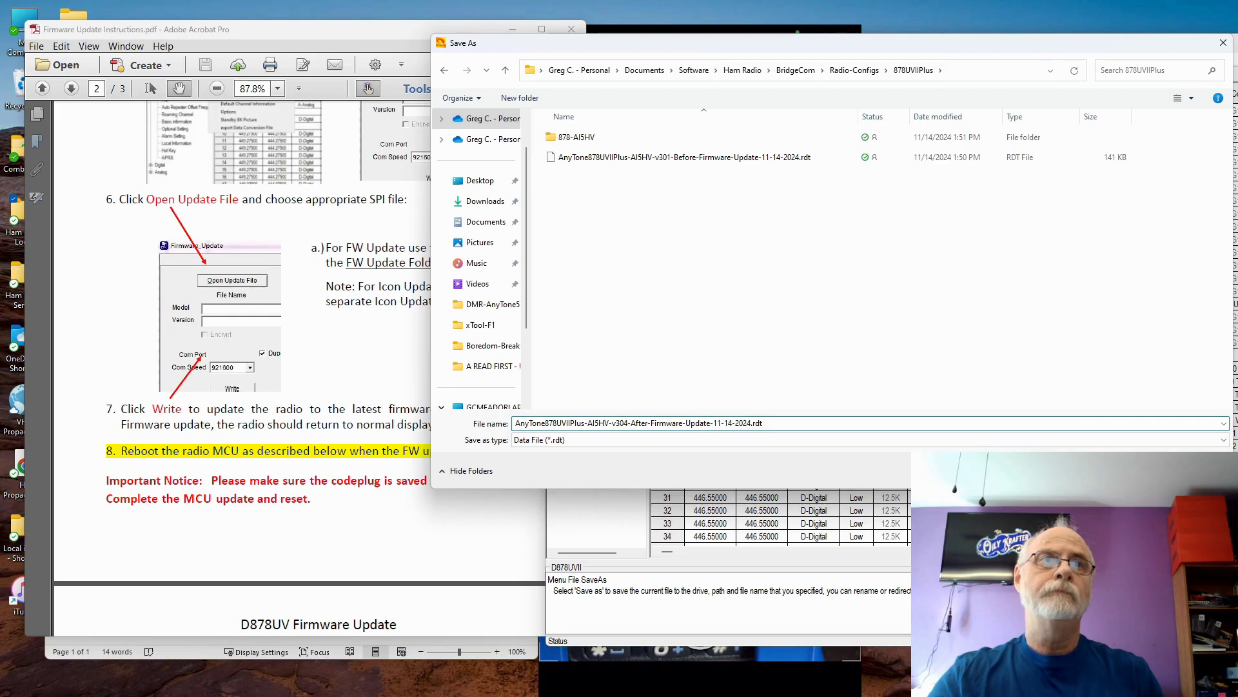
{"action": "key", "text": "Return"}
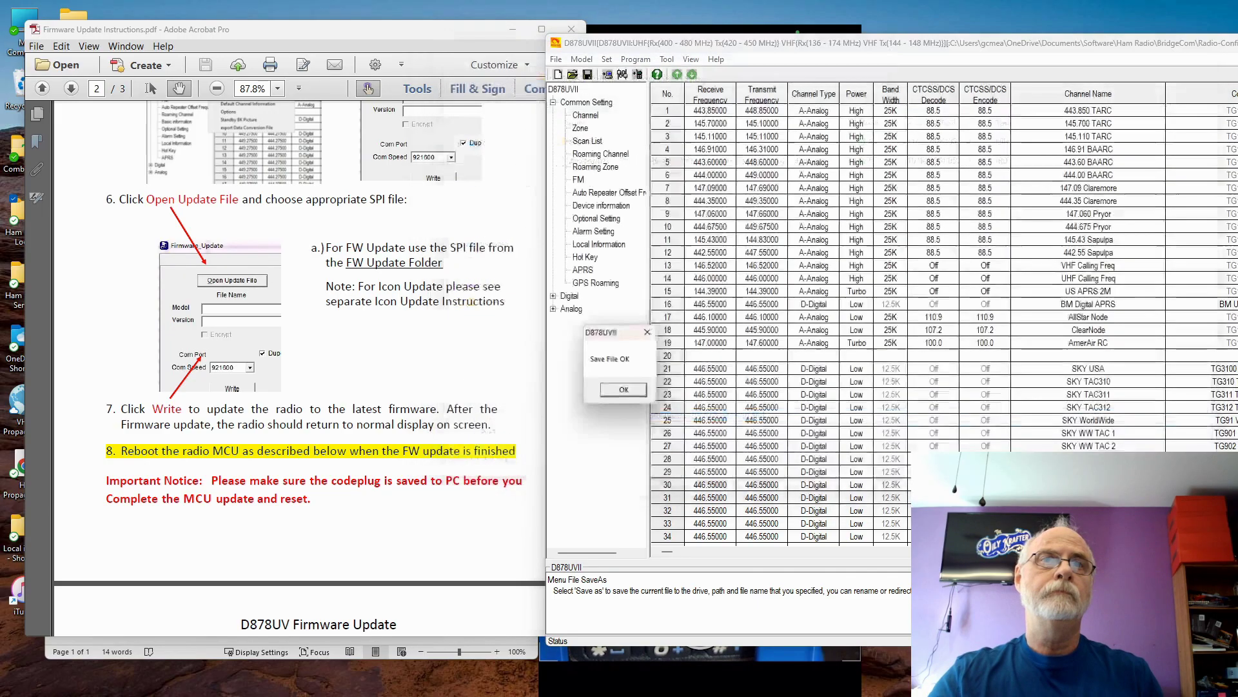
{"action": "left_click", "coordinate": [627, 390]}
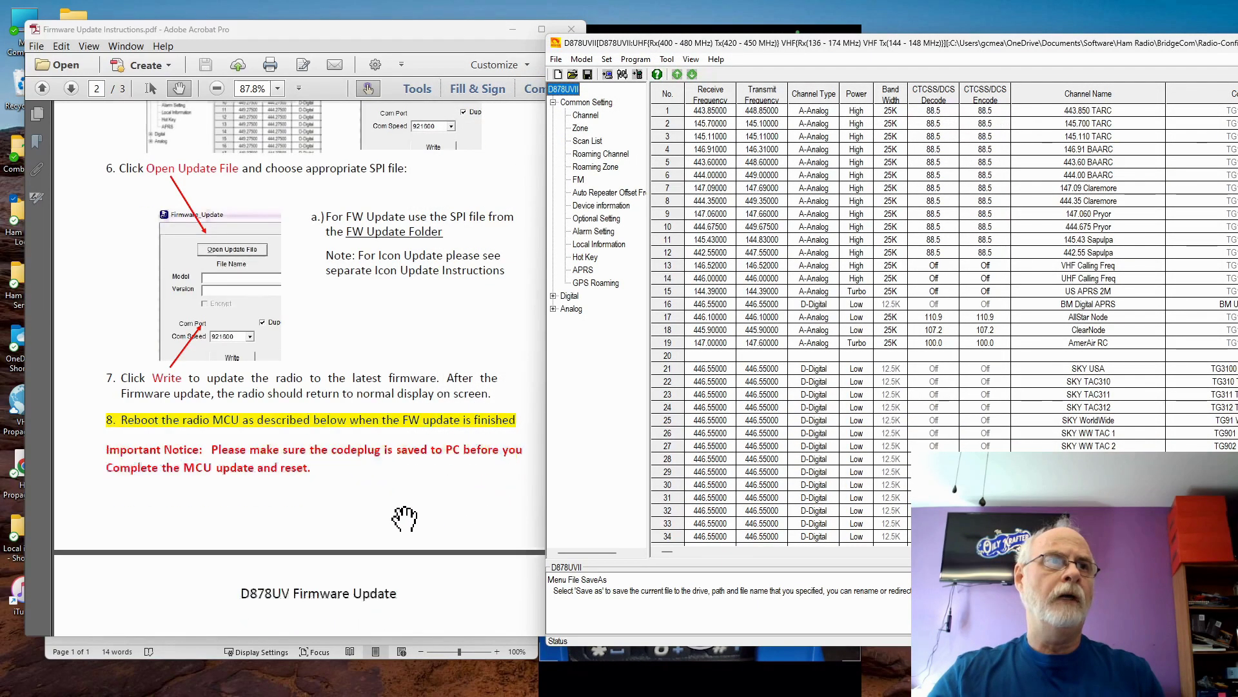
Step: Read step 9 on page 3 of the firmware update instructions about rebooting the radio's MCU
{"action": "scroll", "coordinate": [401, 517], "scroll_direction": "down", "scroll_amount": 5}
{"action": "scroll", "coordinate": [404, 508], "scroll_direction": "down", "scroll_amount": 3}
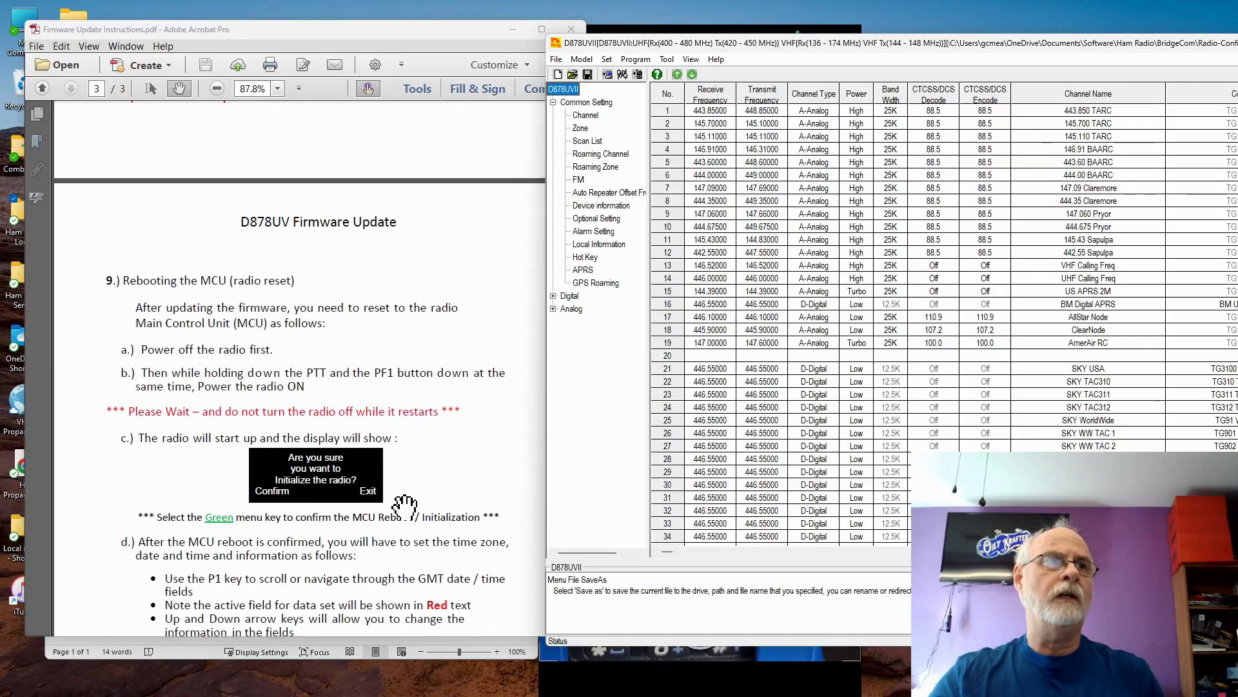